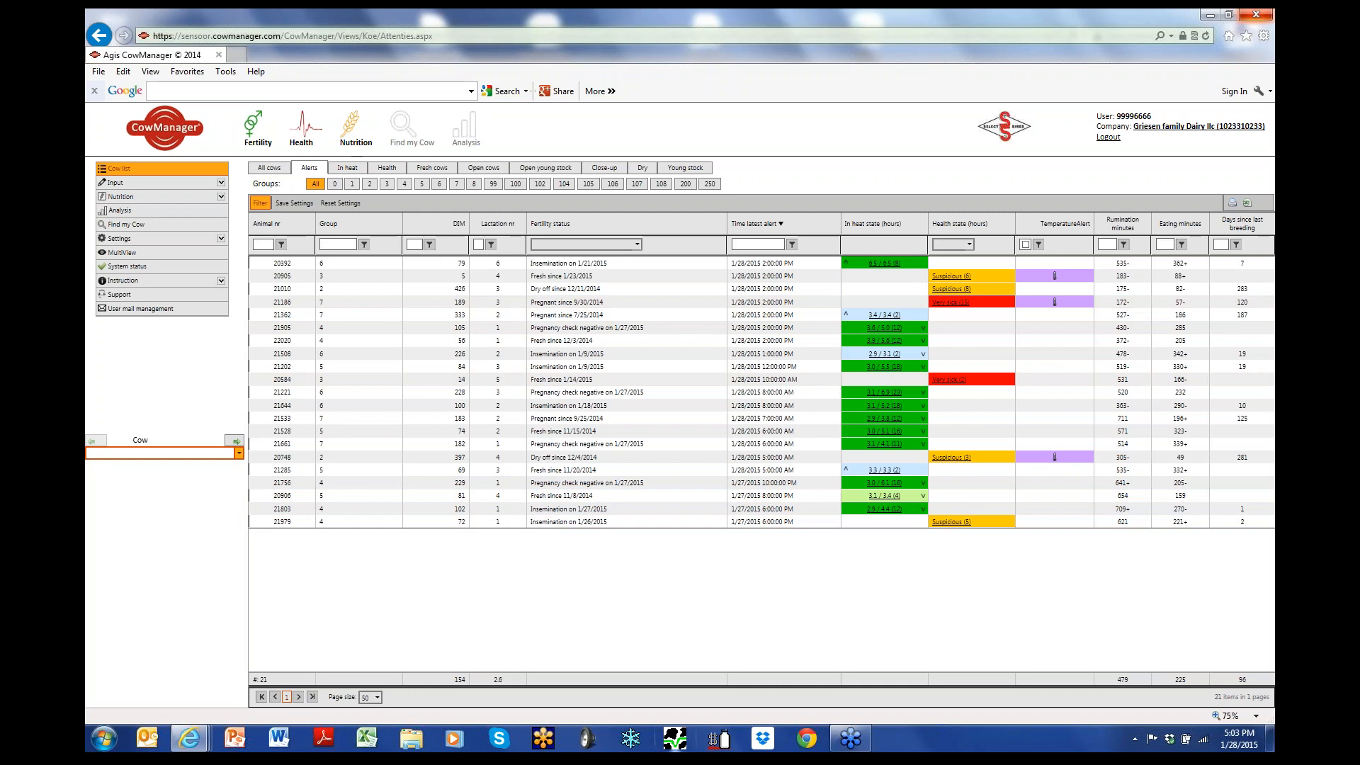
Show the list of cows in heat and sort it by group in ascending order.
mouse_move(850, 738)
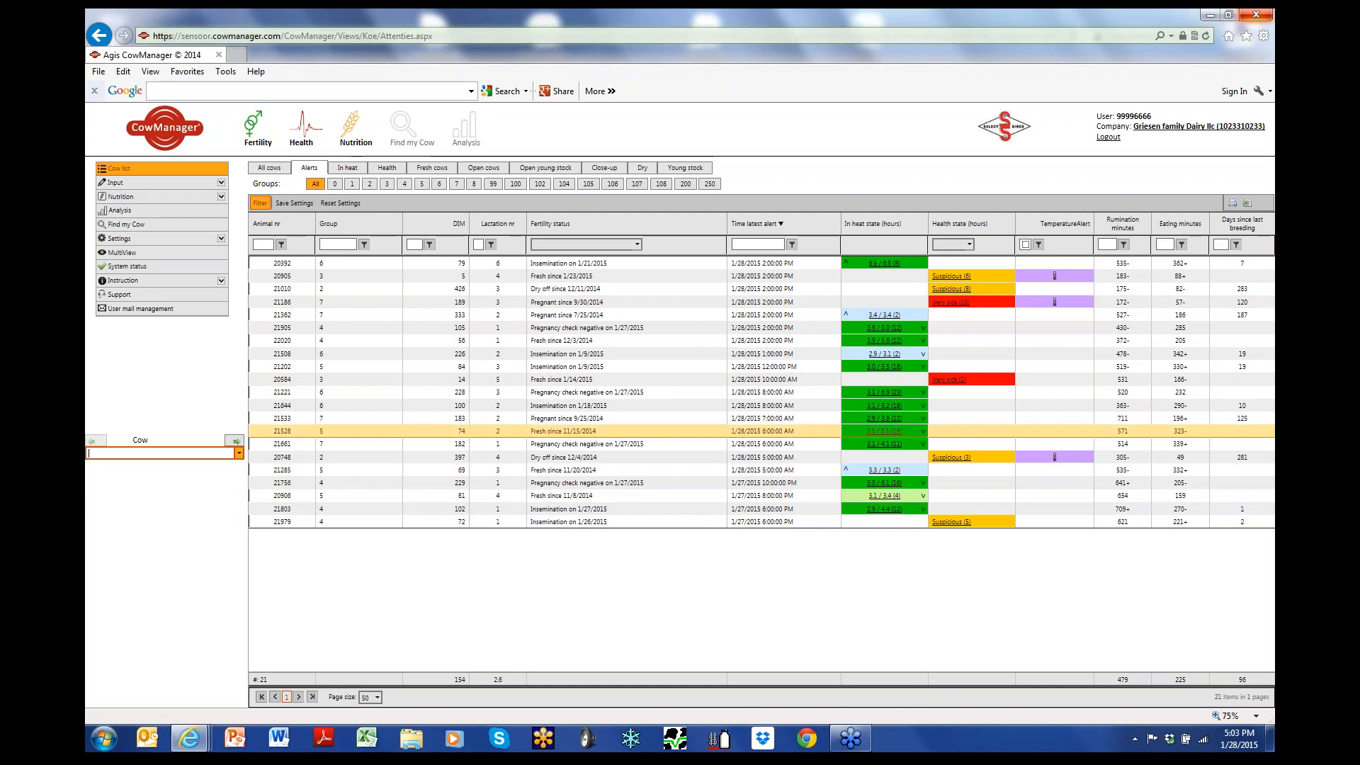
left_click(347, 168)
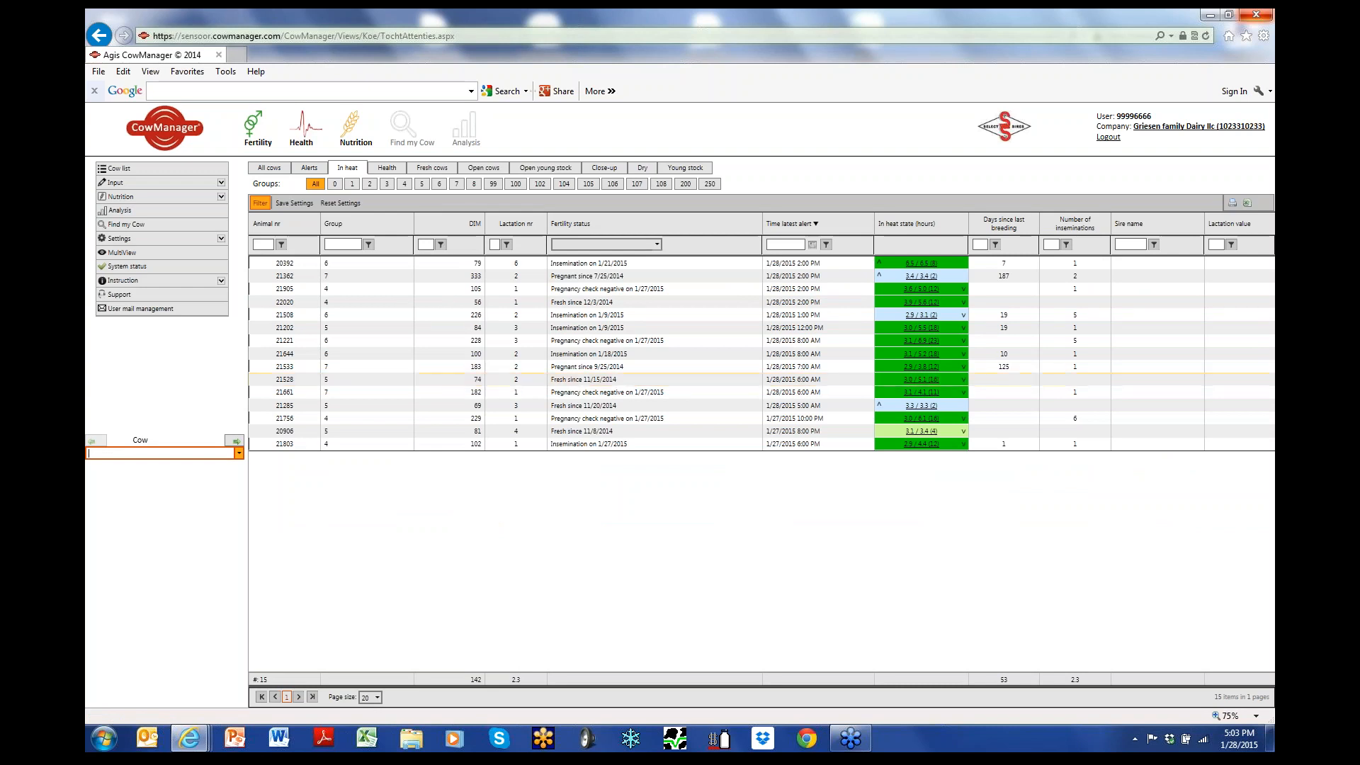
right_click(385, 225)
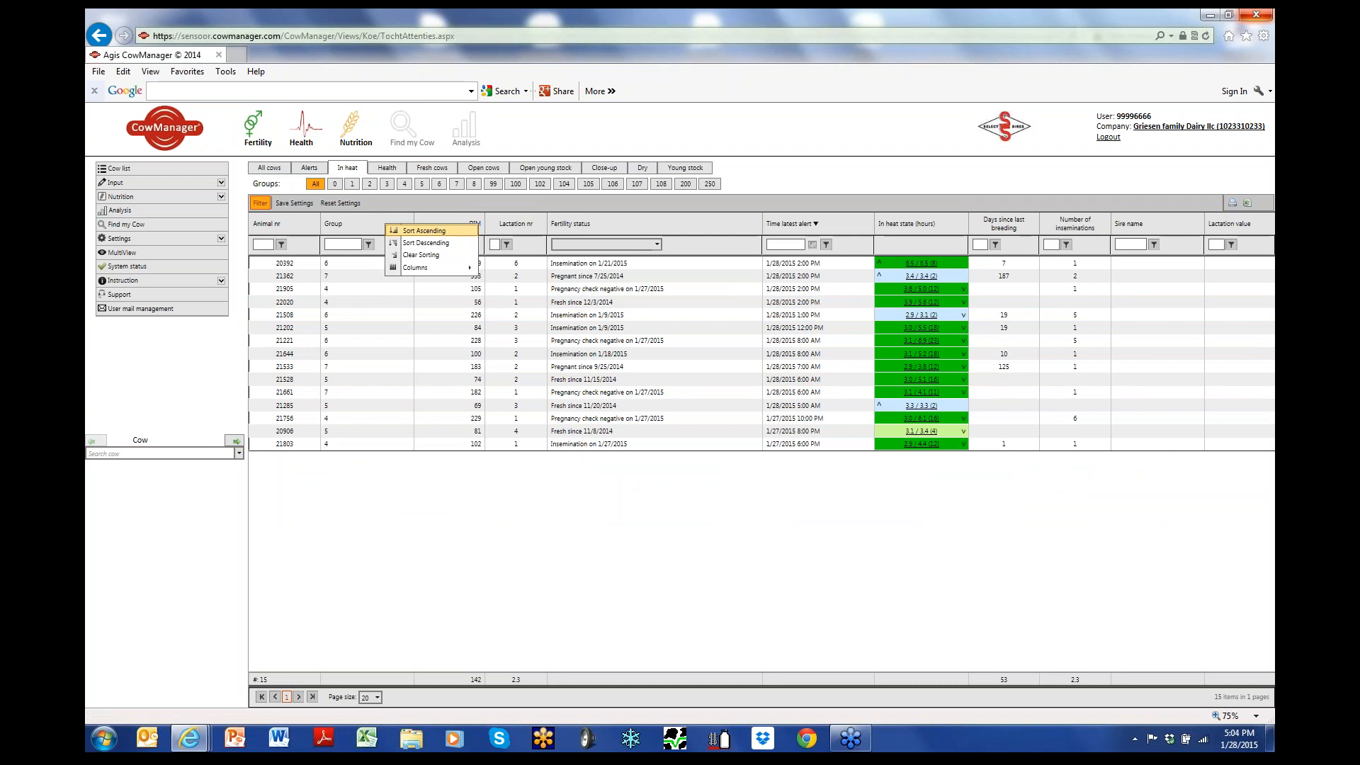
left_click(424, 231)
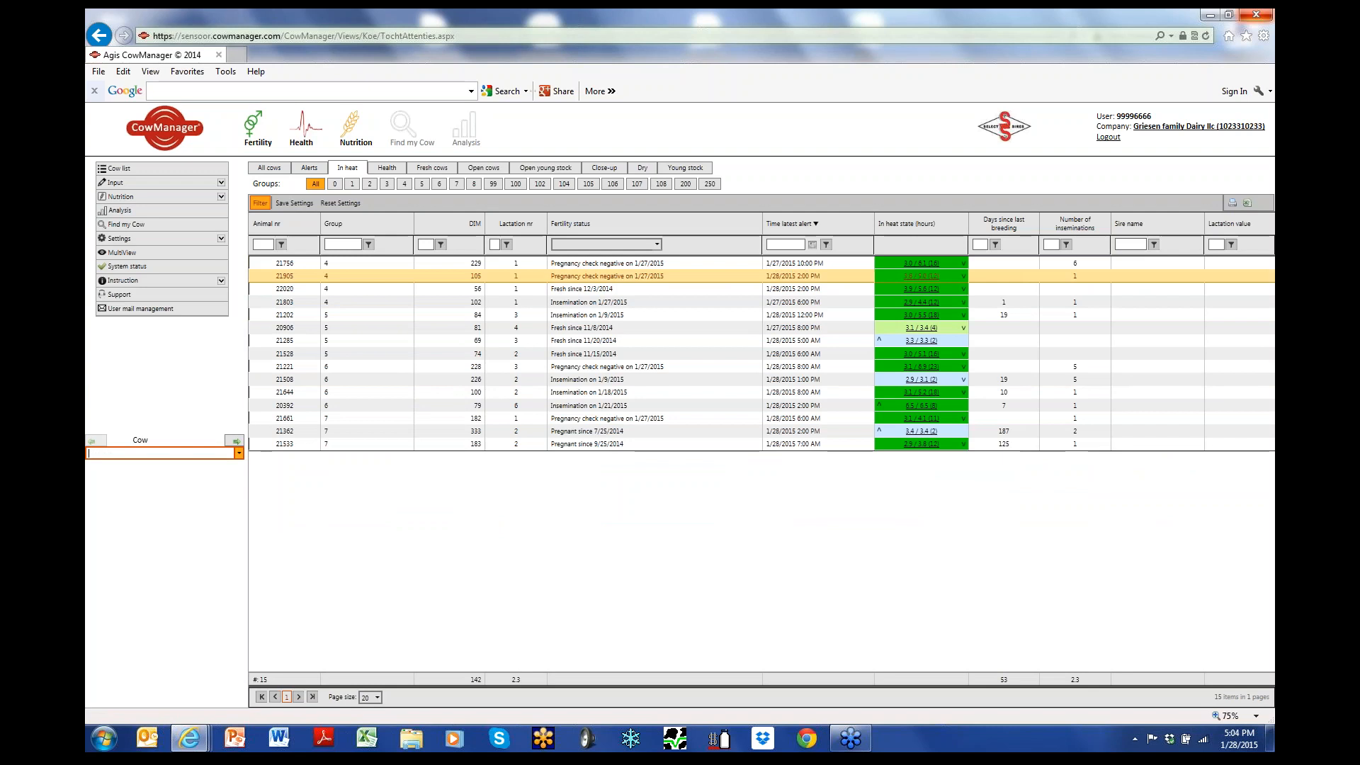
Examine the in-heat cows row by row, from group 4 through group 7.
key("Down")
key("Down")
key("Down")
key("Down")
key("Down")
key("Down")
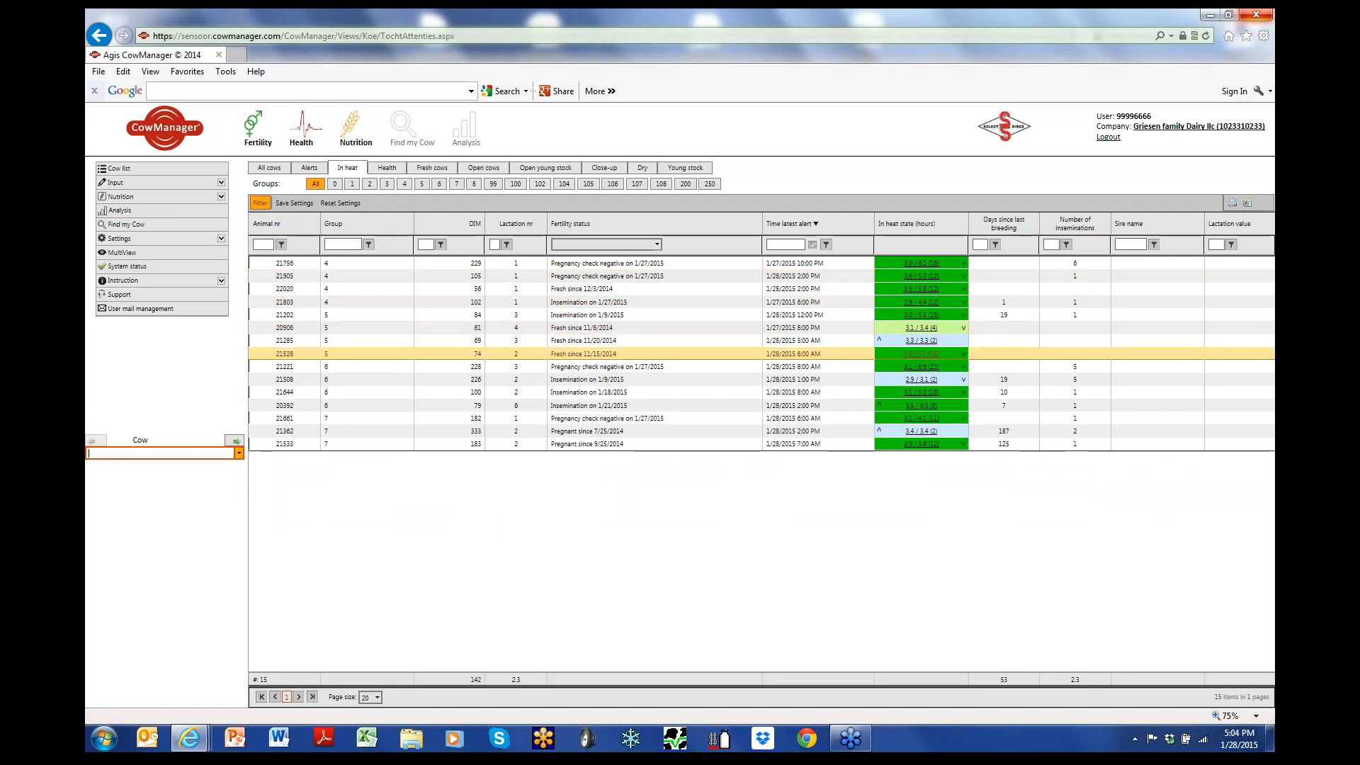
key("Down")
key("Down")
key("Down")
key("Down")
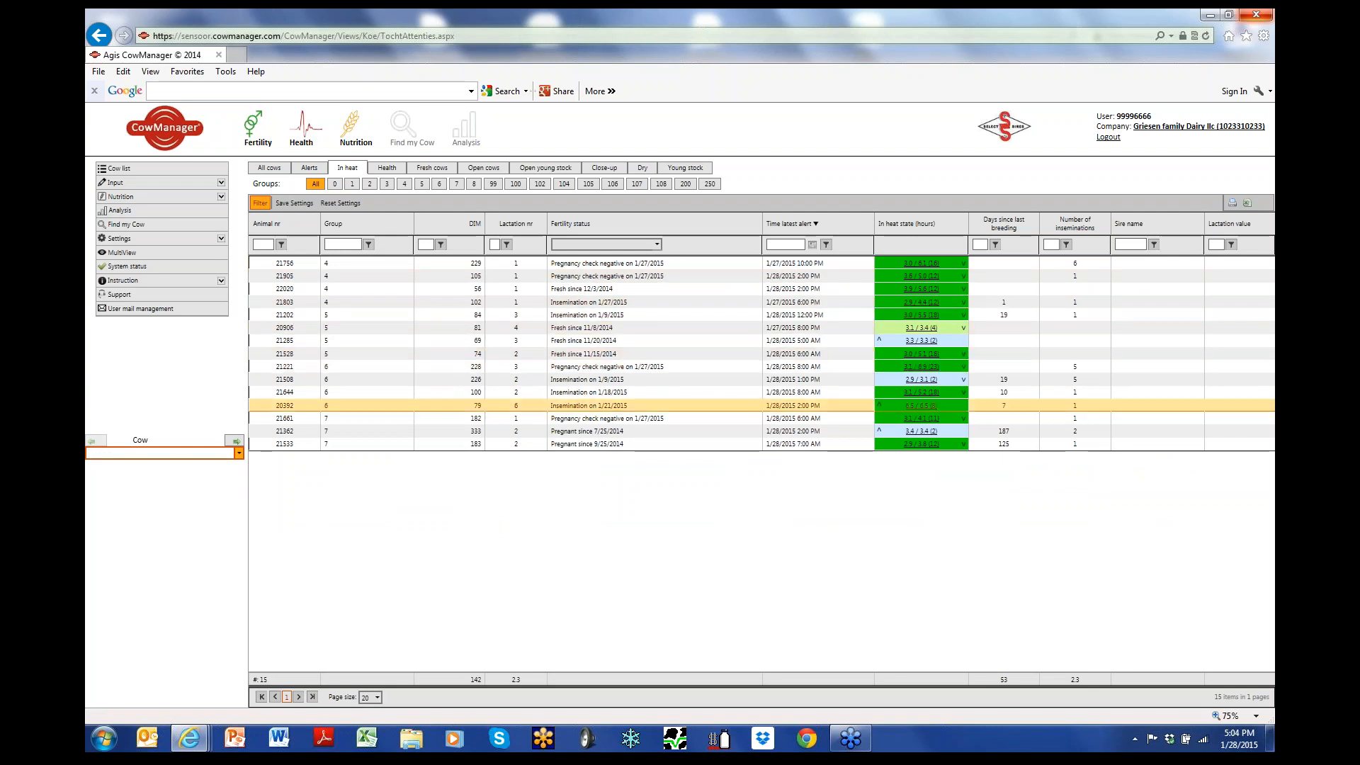
key("Down")
key("Down")
key("Down")
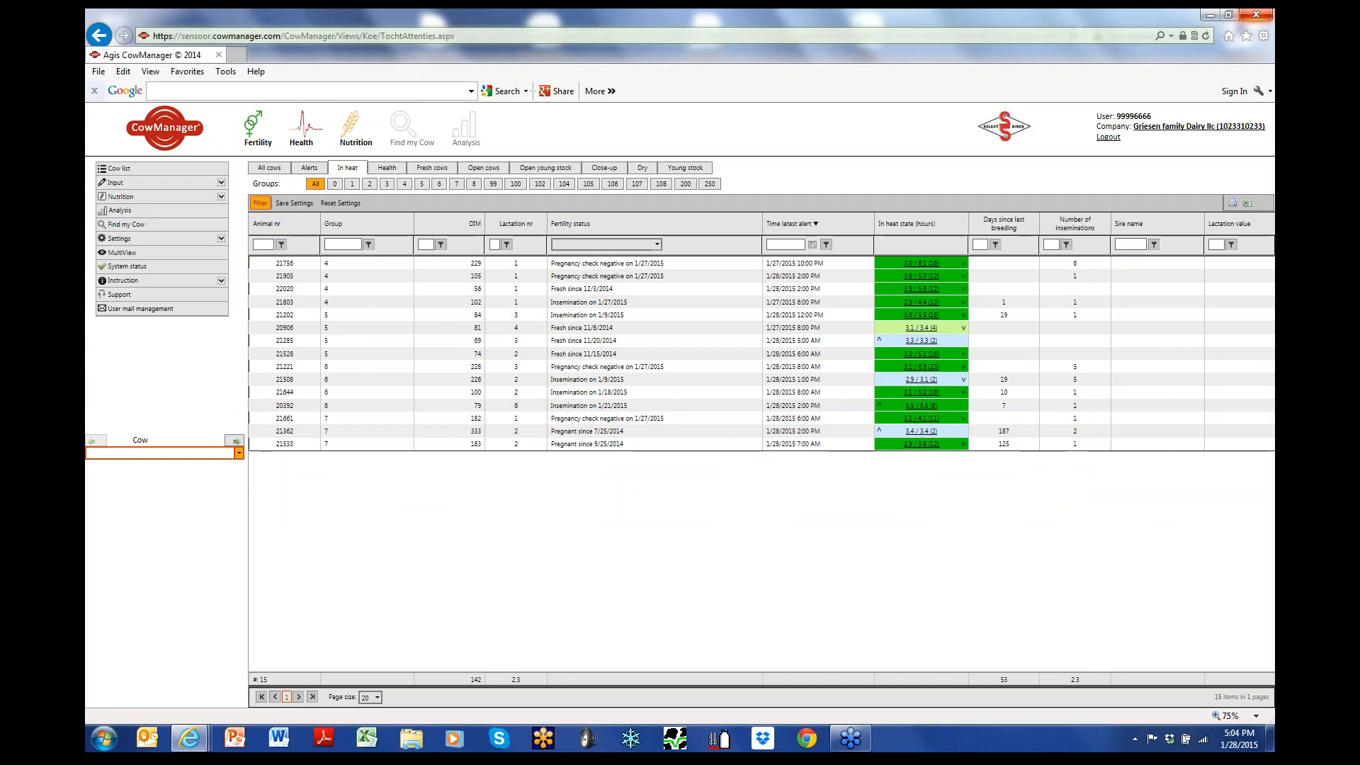
Limit the in-heat list to group 6 and view the activity charts of cow 20392 and the next two cows.
left_click(438, 183)
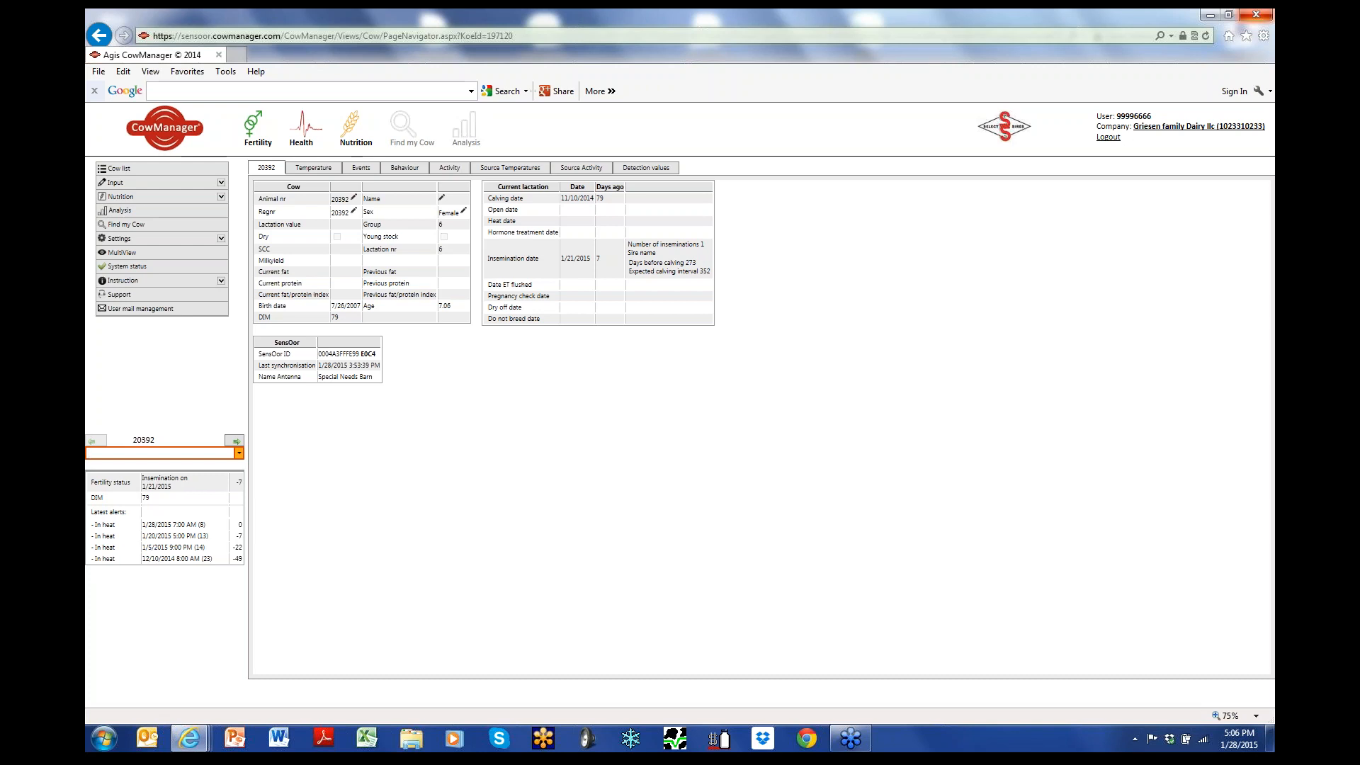
left_click(449, 168)
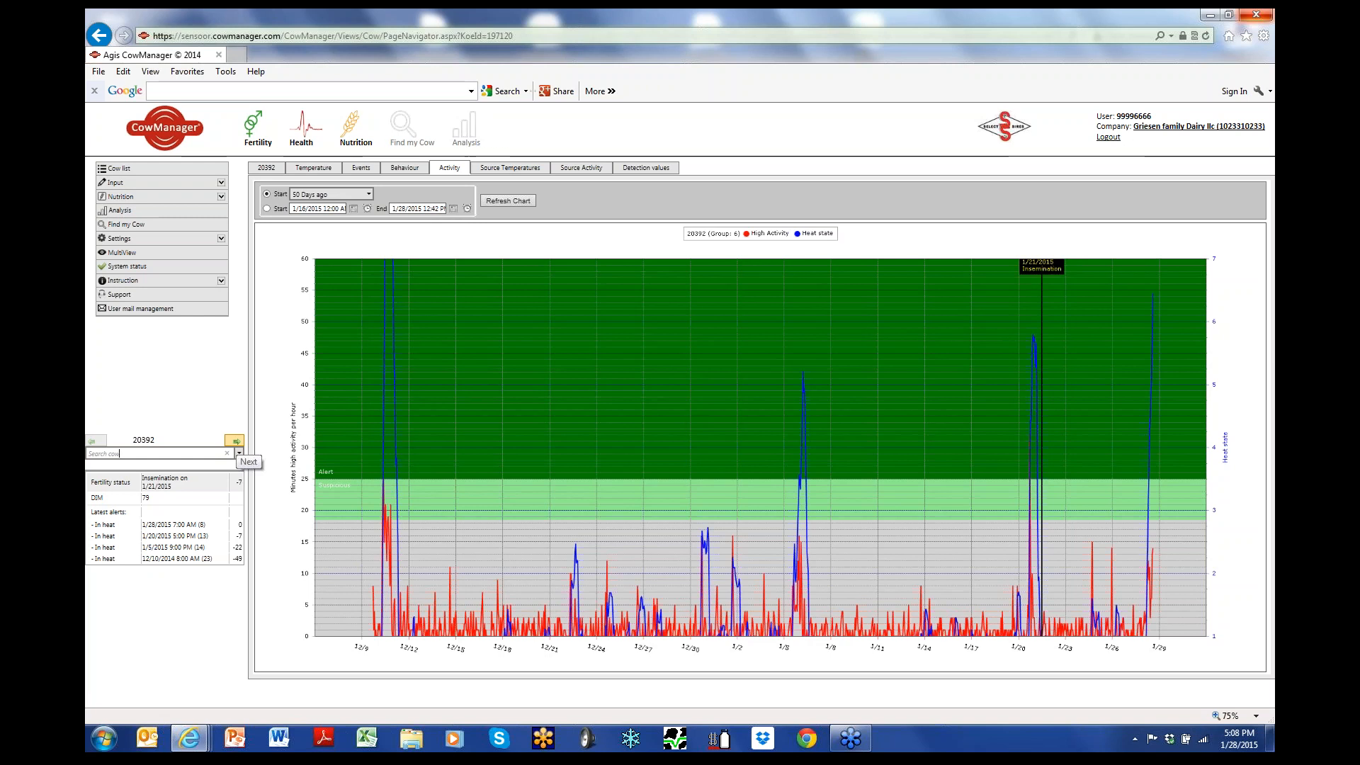
left_click(236, 442)
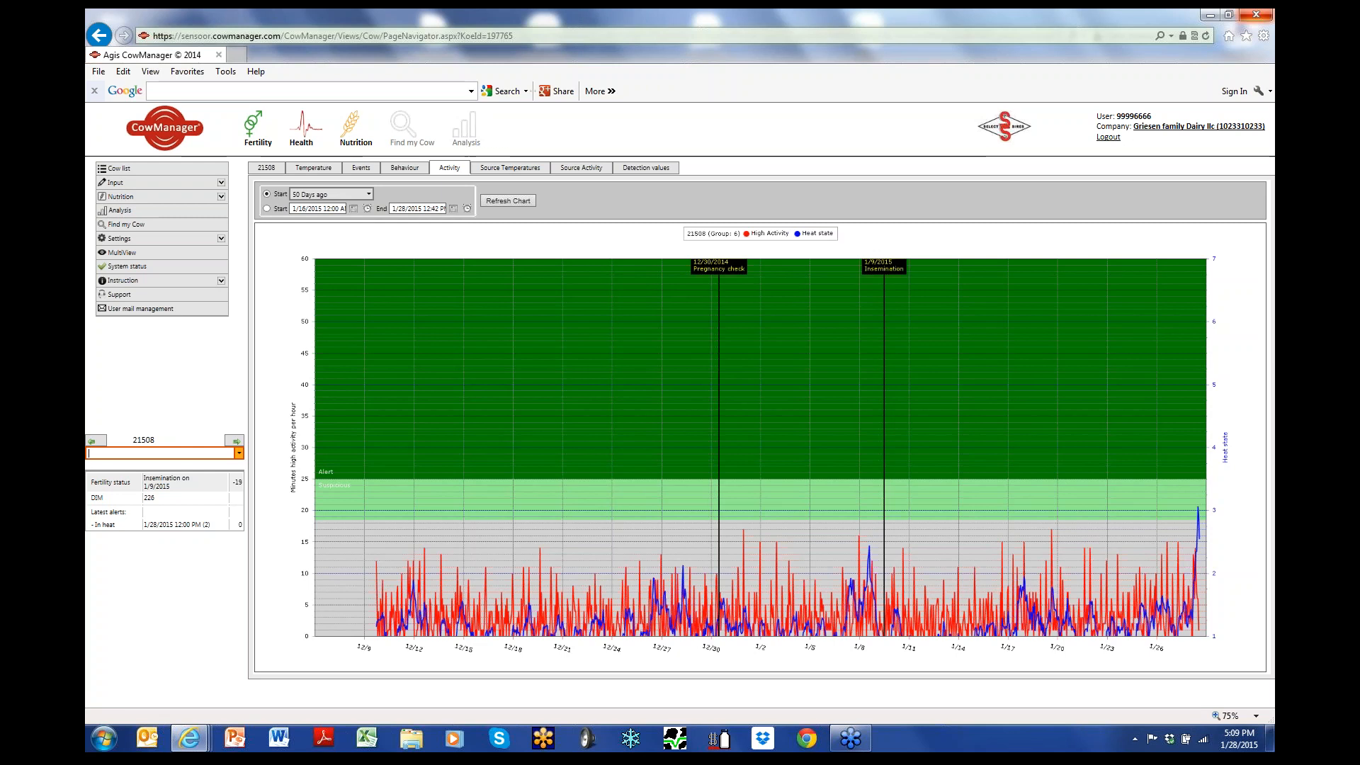
left_click(236, 441)
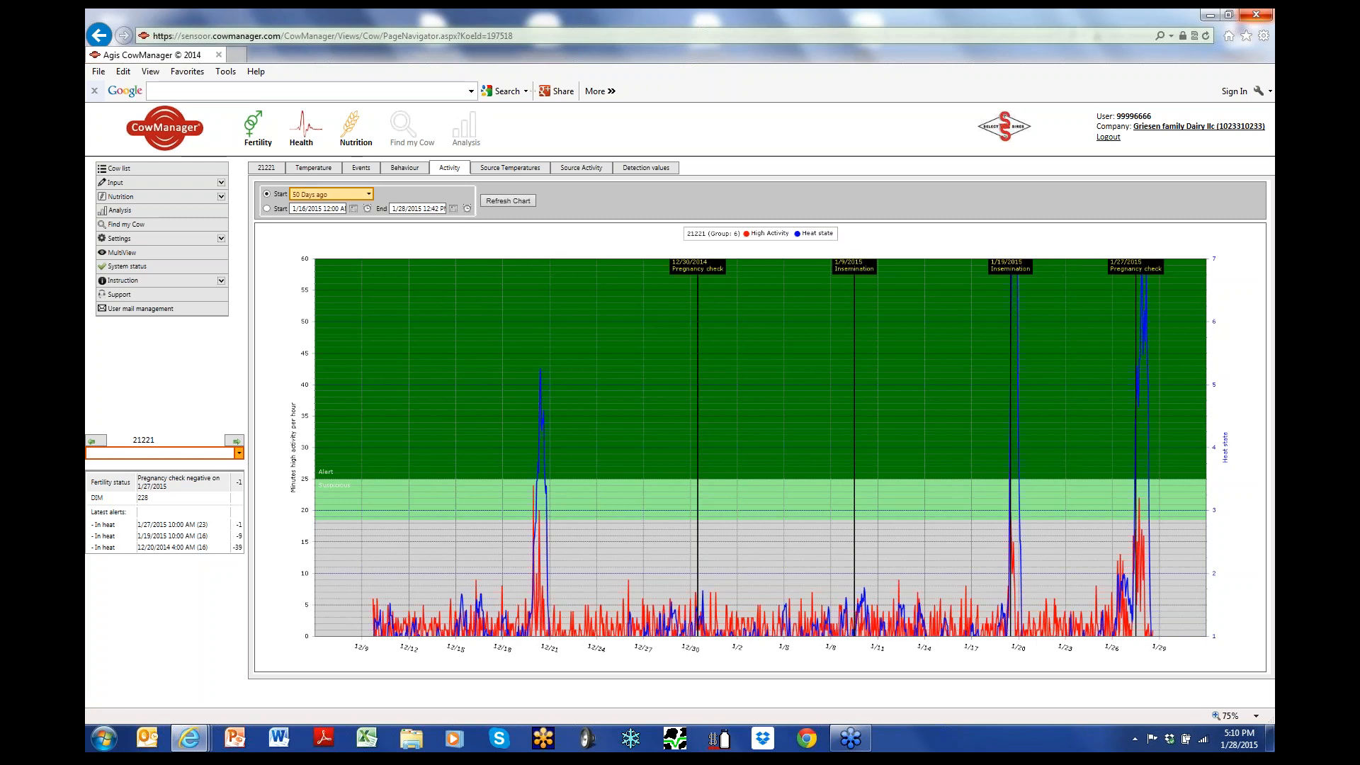
Set the activity chart of cow 21221 to start 25 days ago and refresh it.
key("alt+Down")
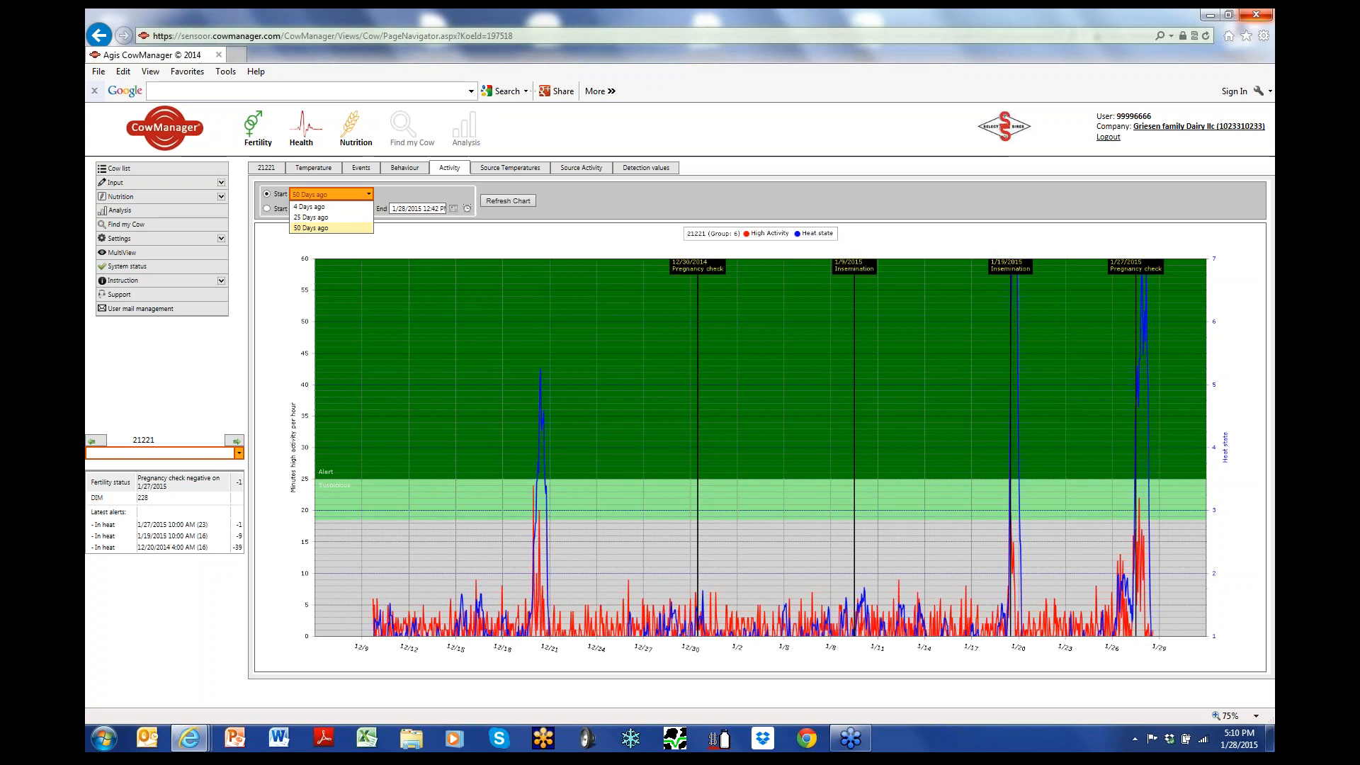
key("Up")
key("Up")
key("Down")
key("Down")
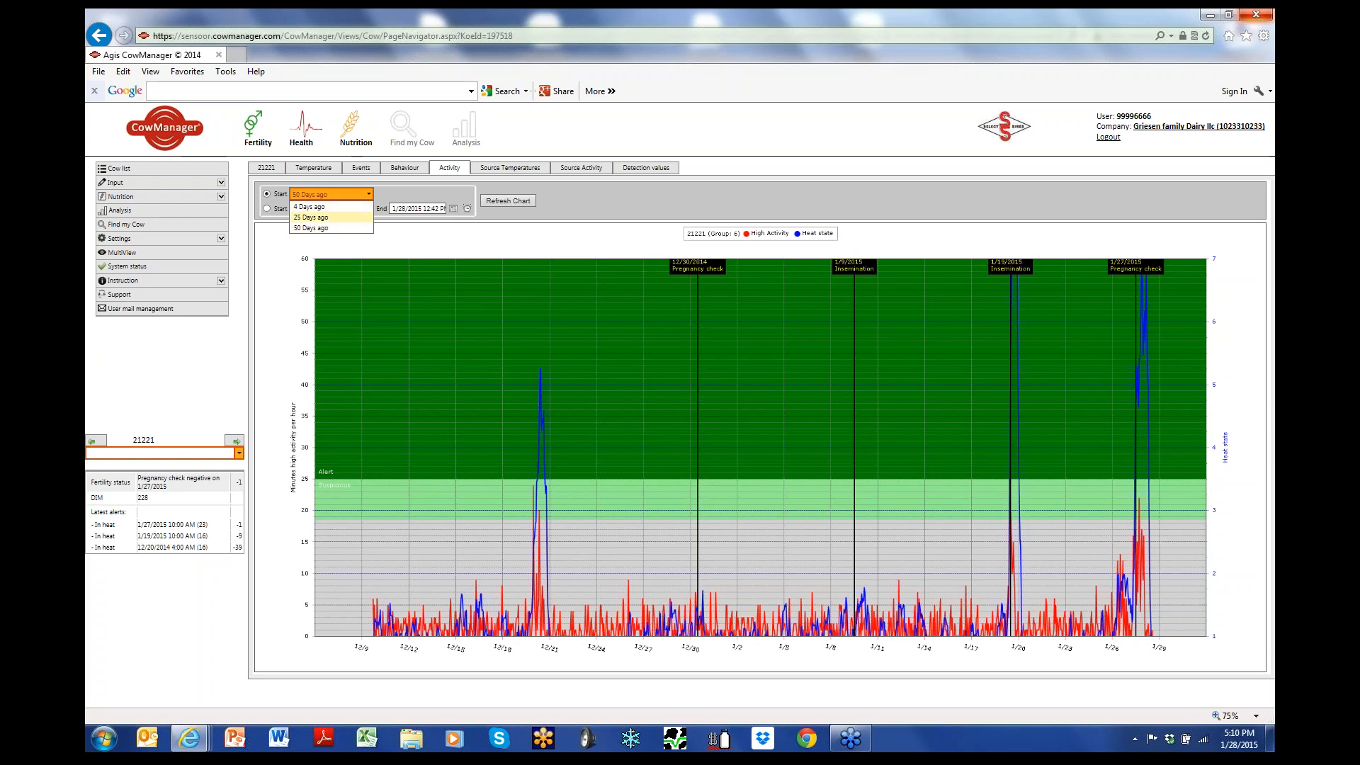
key("Up")
key("Return")
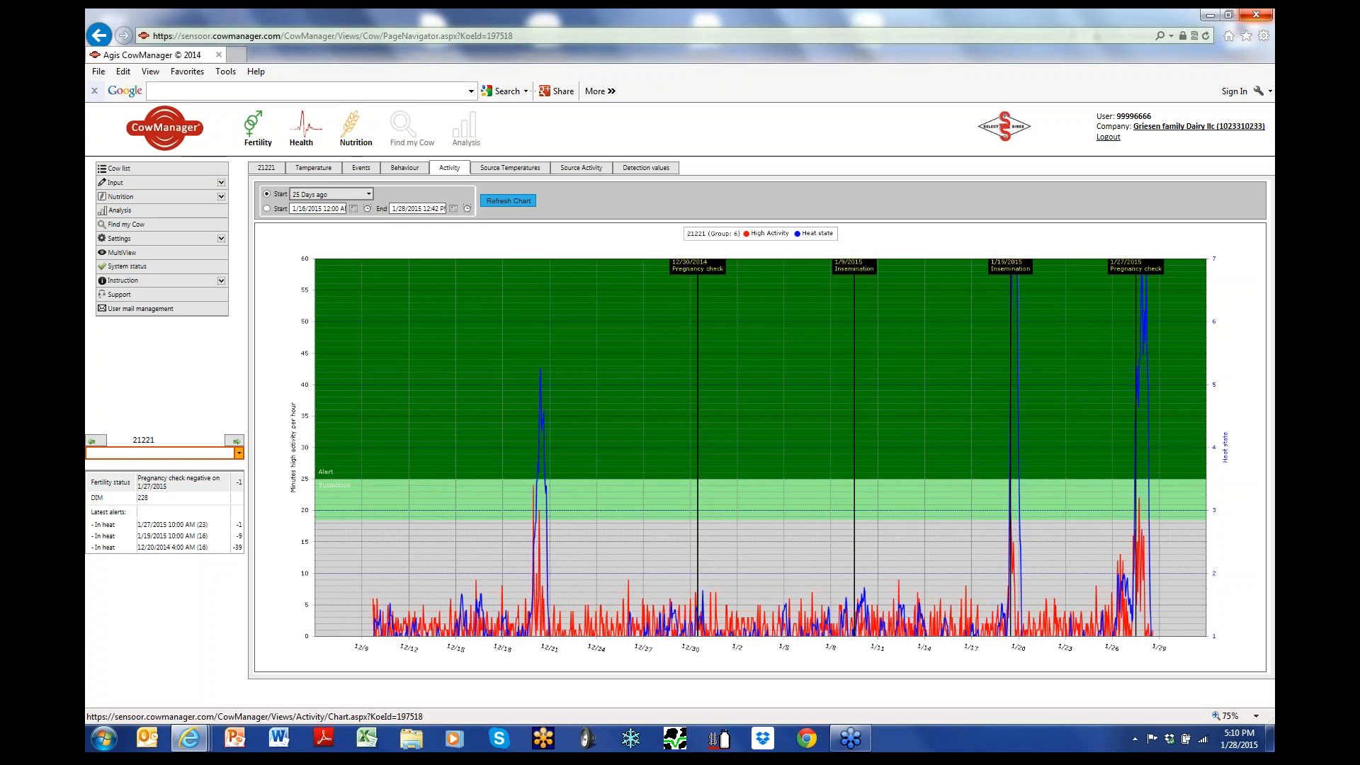
left_click(508, 201)
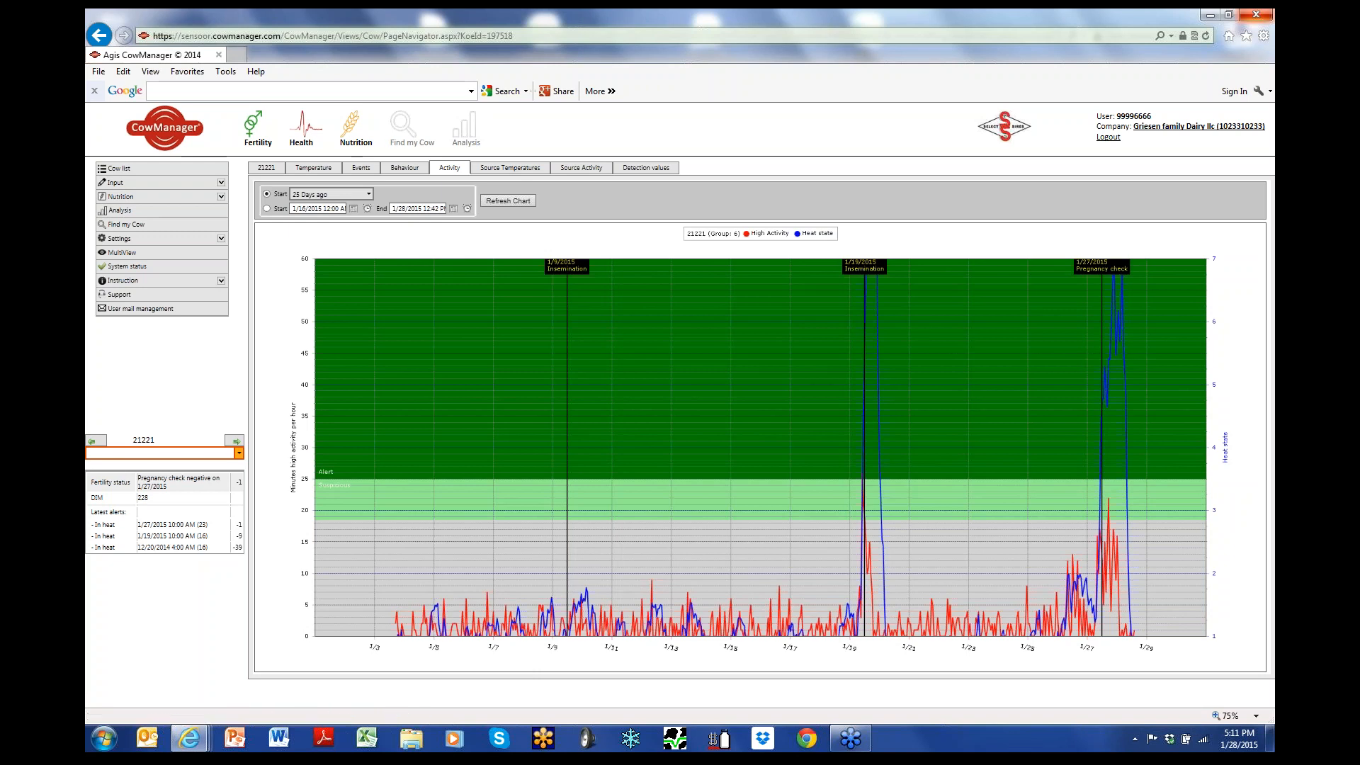
Return to the in-heat list for all groups and move the In heat state column directly after Animal nr.
left_click(119, 168)
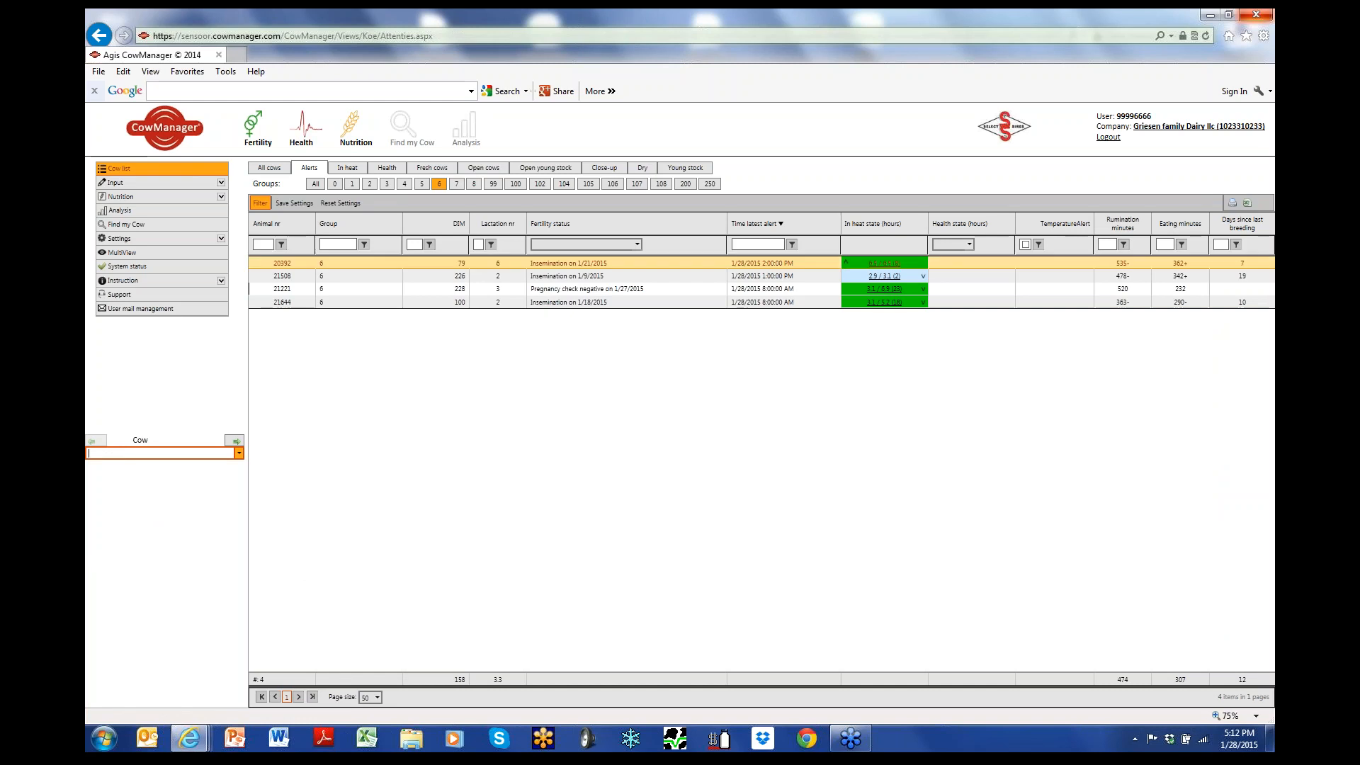
left_click(347, 167)
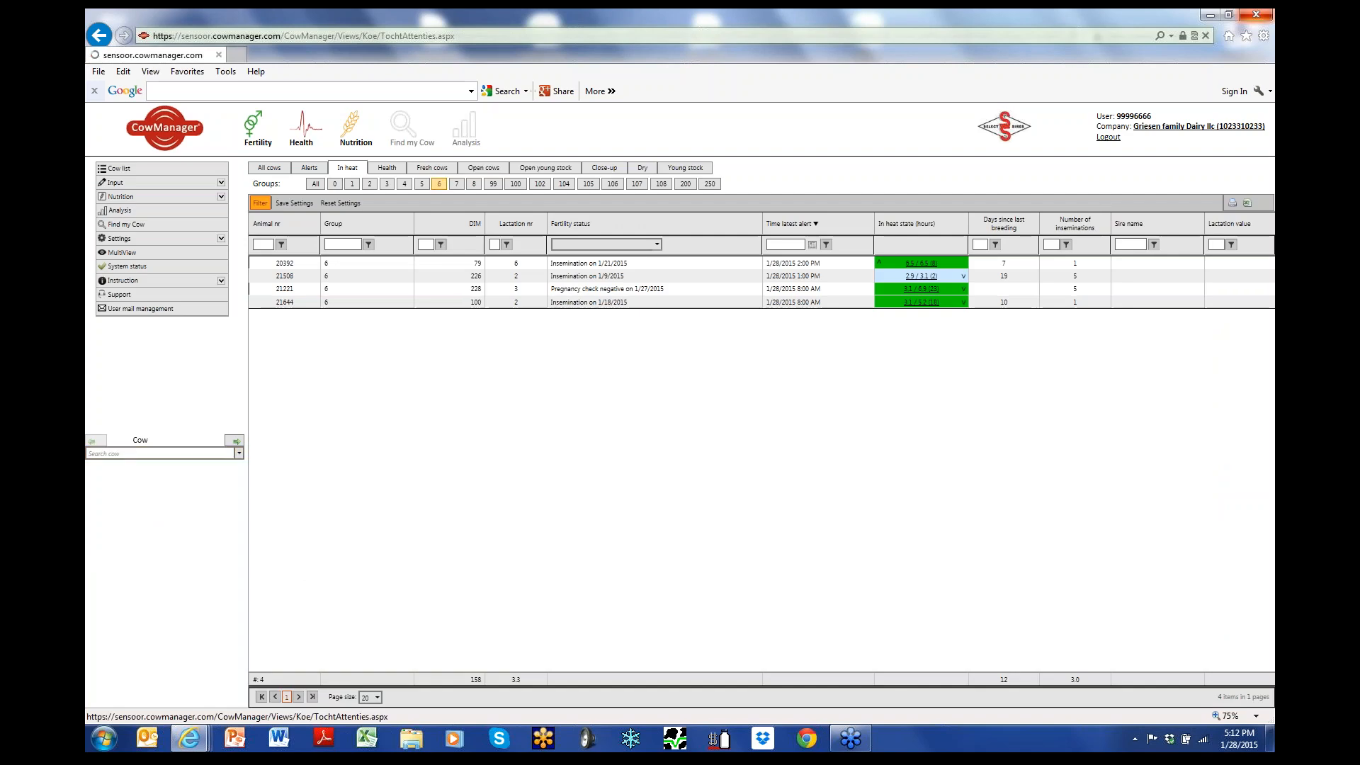
left_click(439, 184)
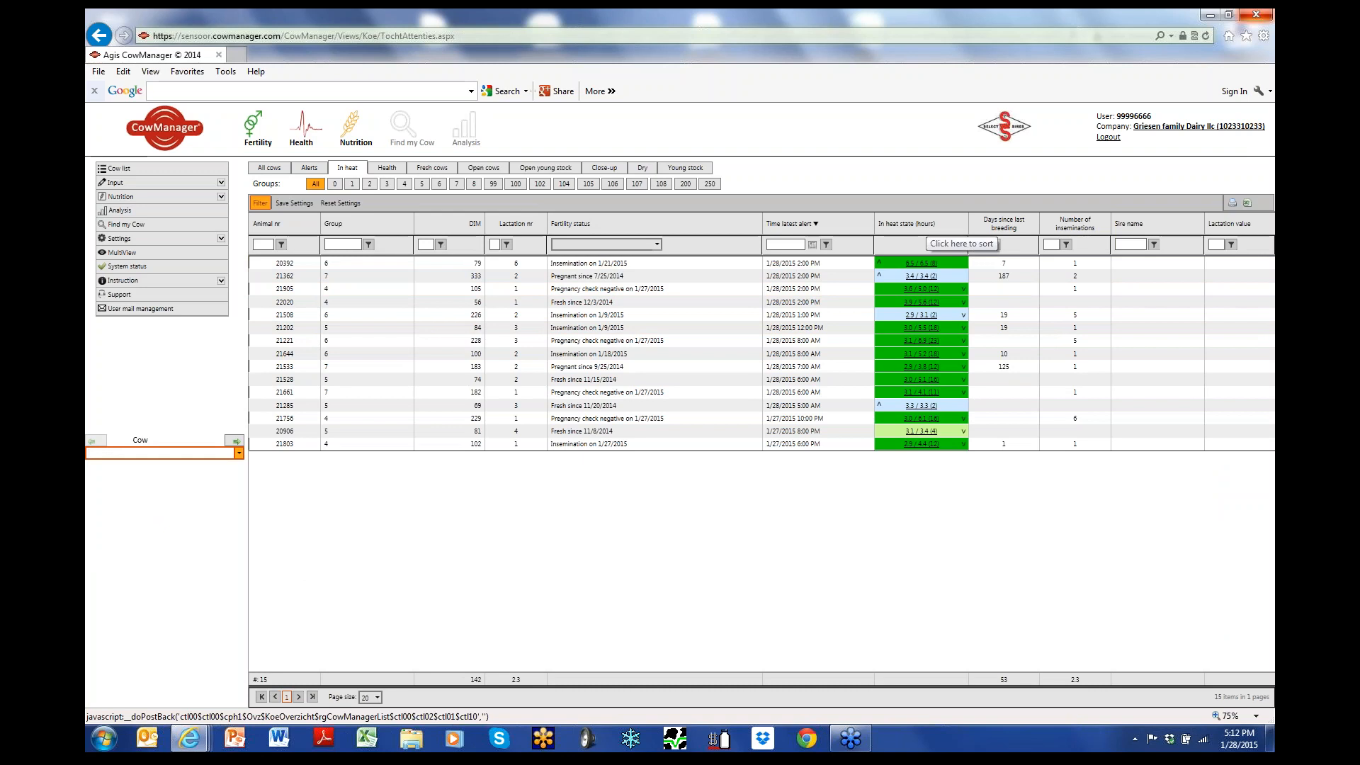
left_click_drag(921, 228, 351, 225)
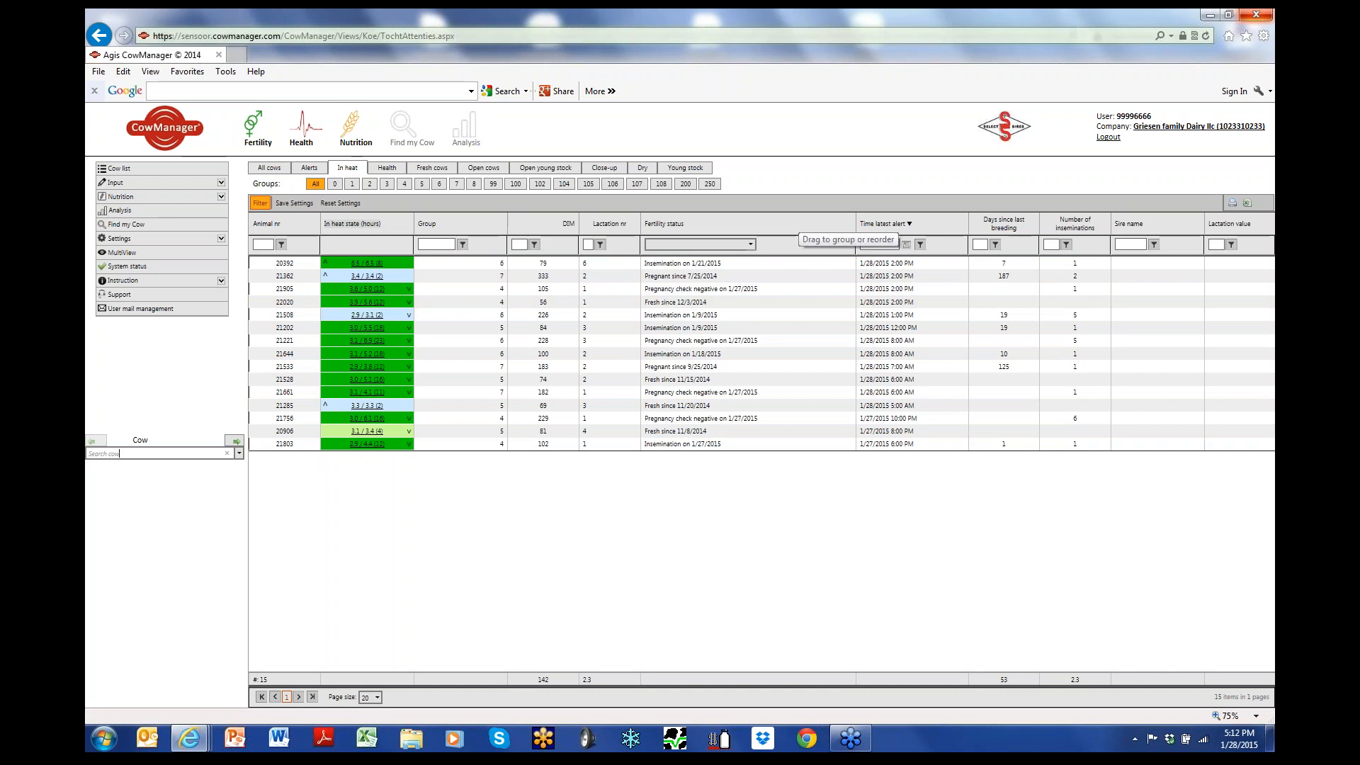
Hide the Lactation value and Lactation nr columns and show the Rumination minutes and Eating minutes columns.
right_click(799, 225)
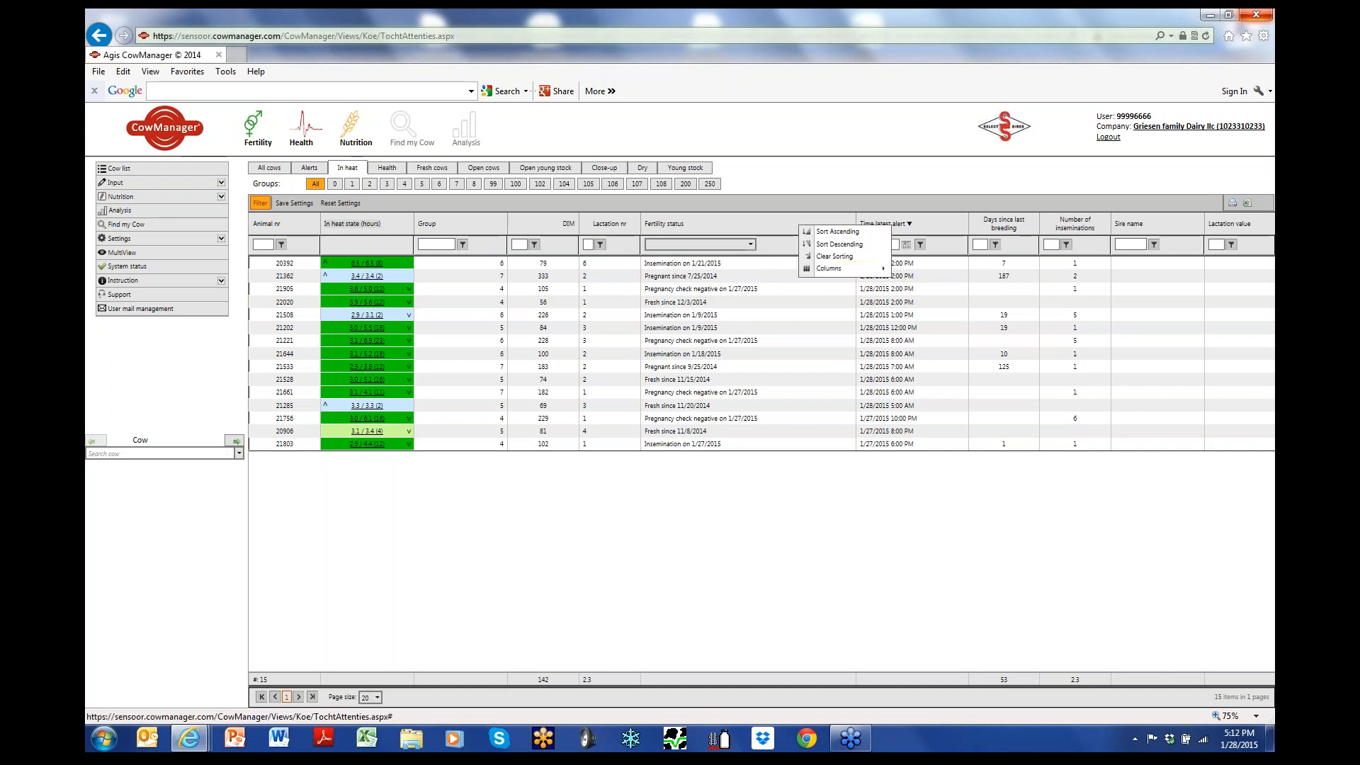
mouse_move(839, 268)
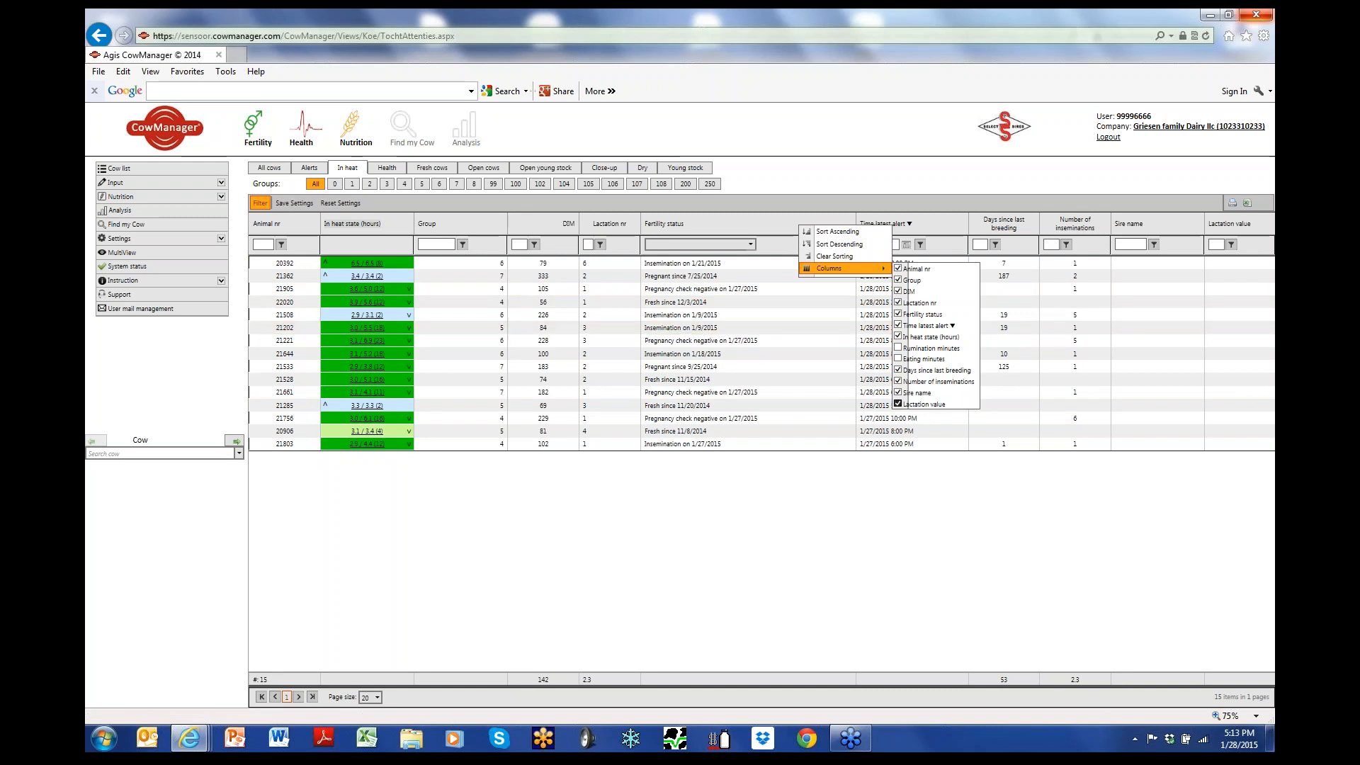
left_click(898, 404)
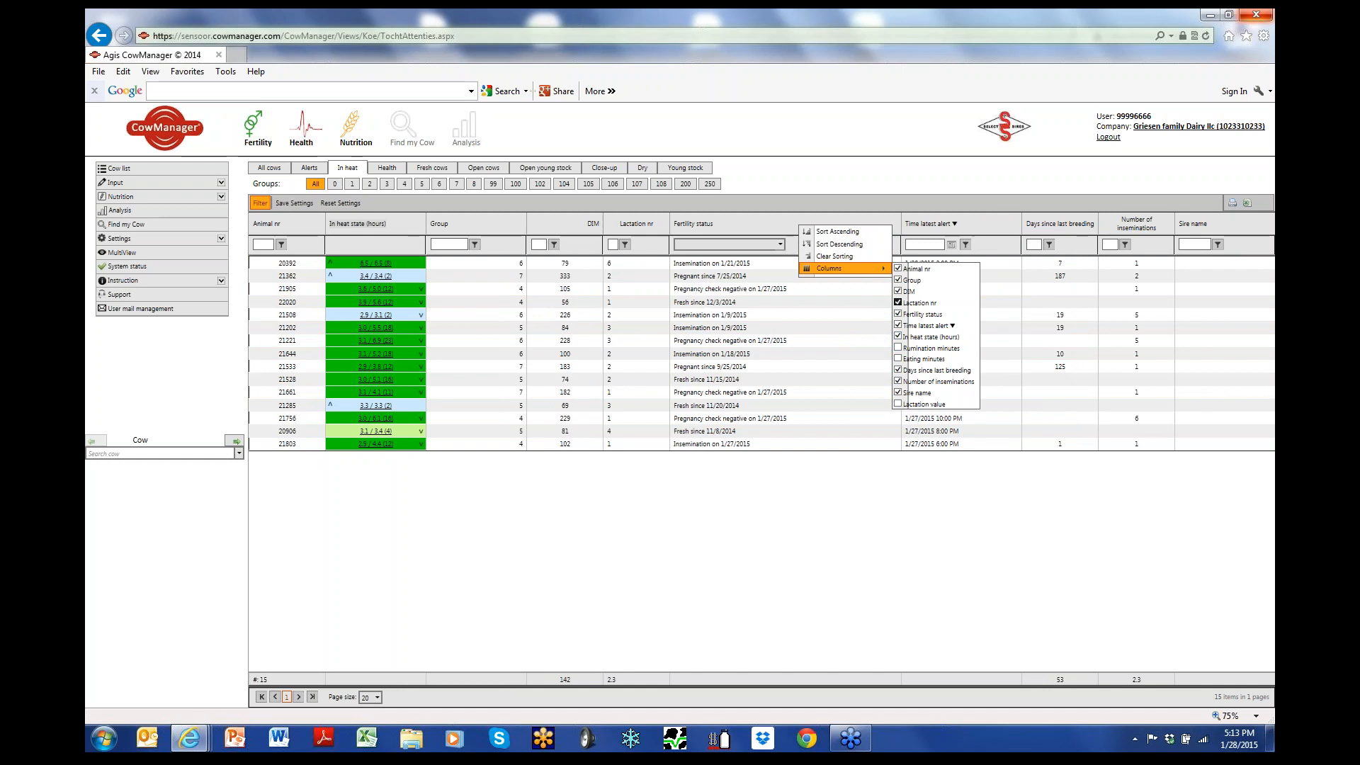
left_click(898, 303)
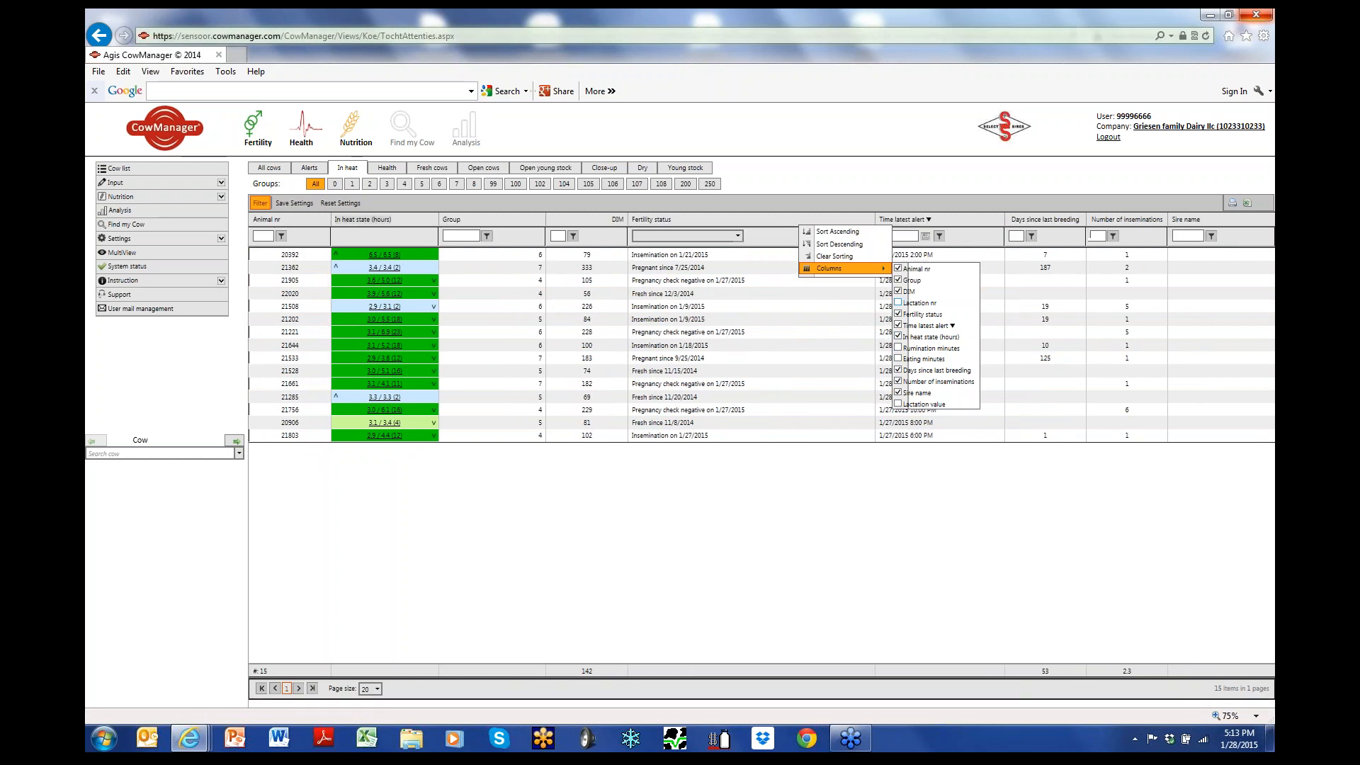
left_click(898, 348)
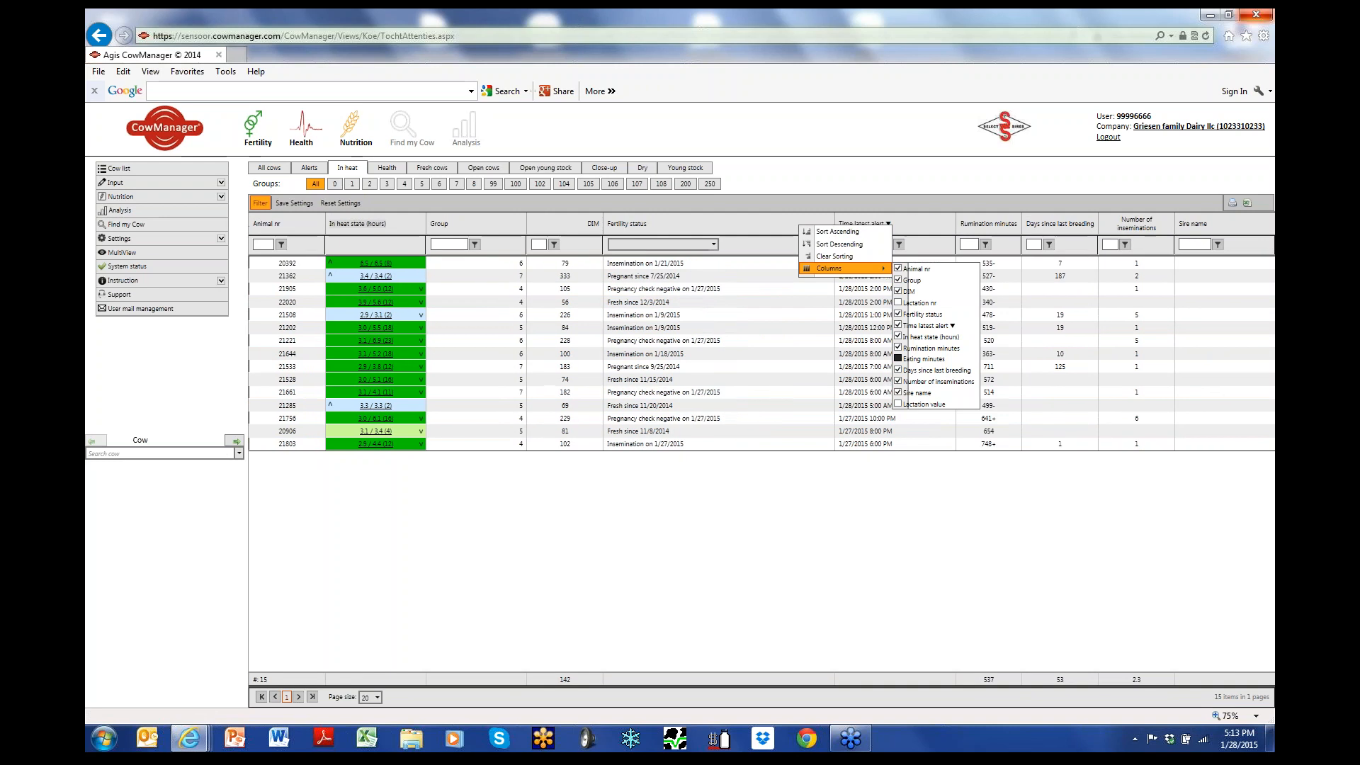
left_click(898, 359)
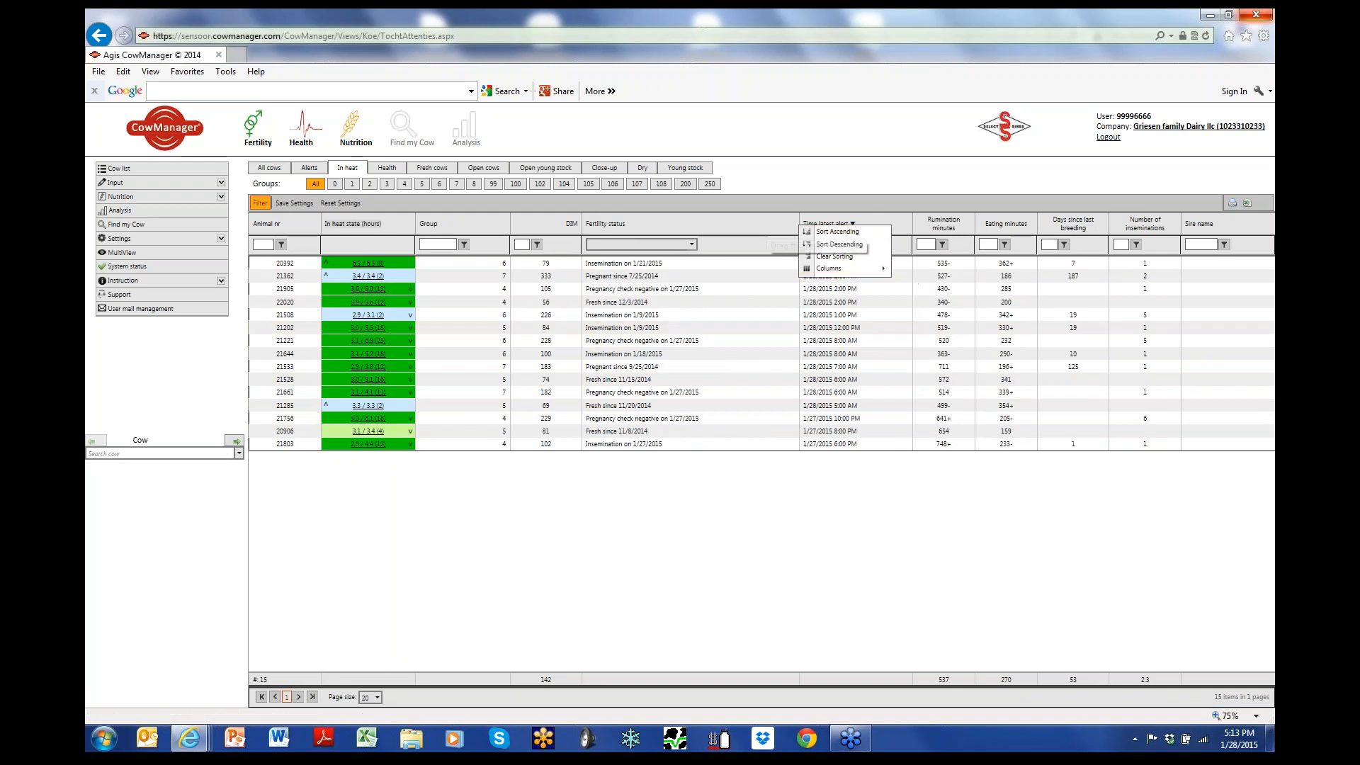
left_click(839, 244)
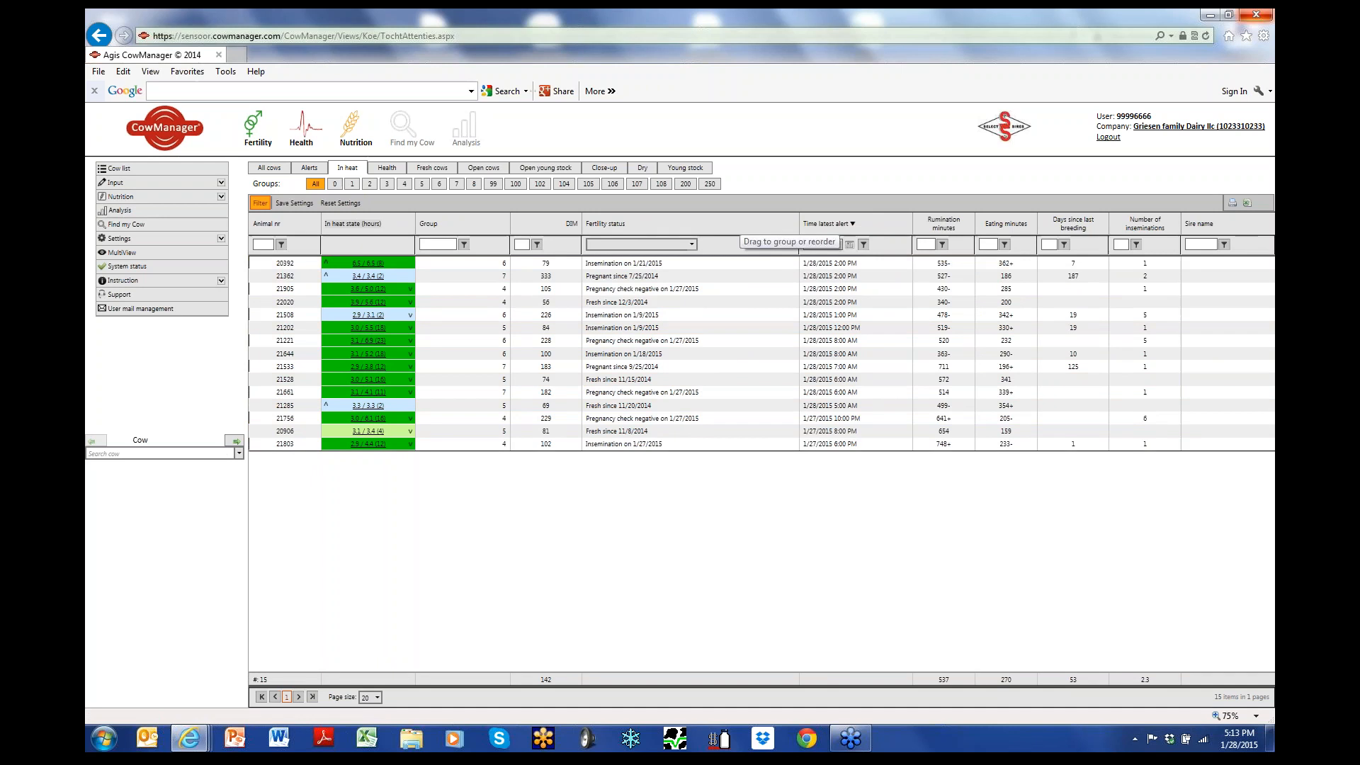
Show the Lactation nr column in the in-heat list again.
right_click(742, 227)
mouse_move(779, 270)
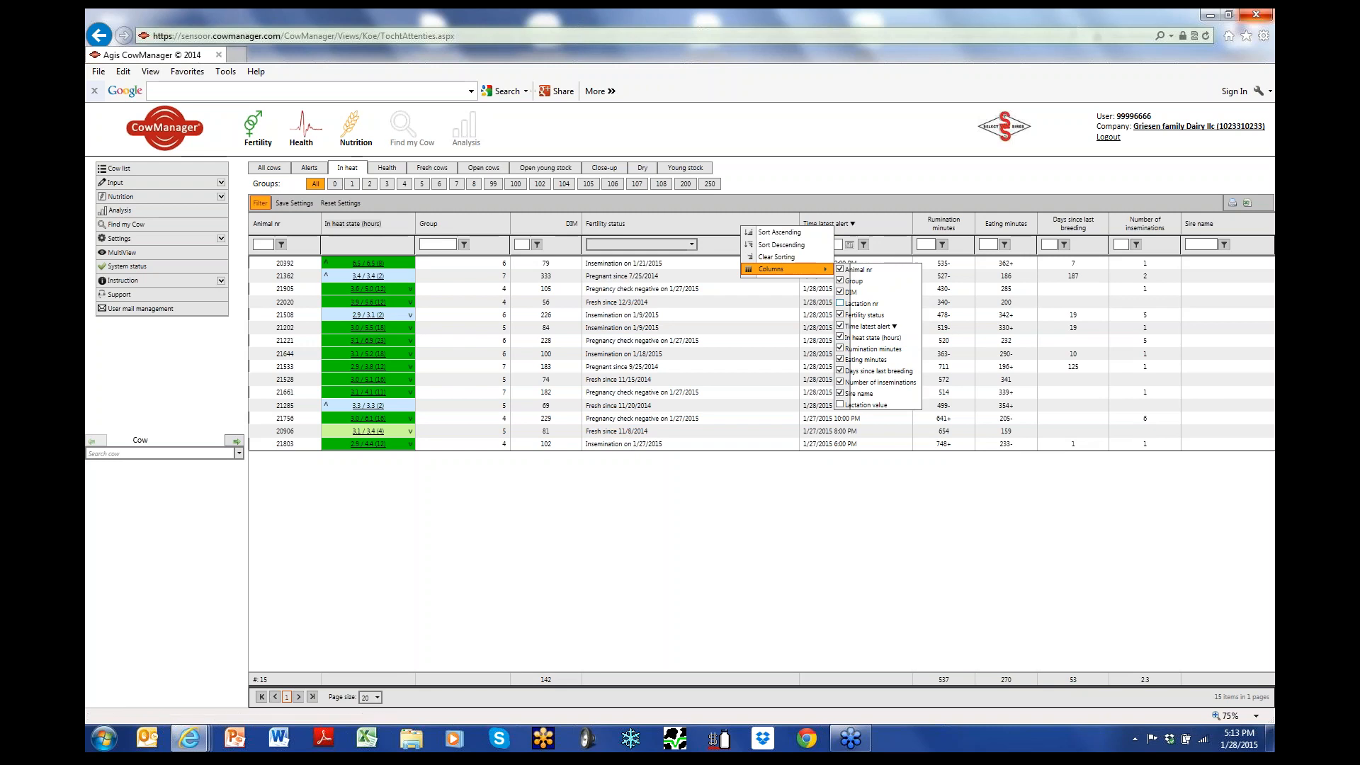
left_click(839, 303)
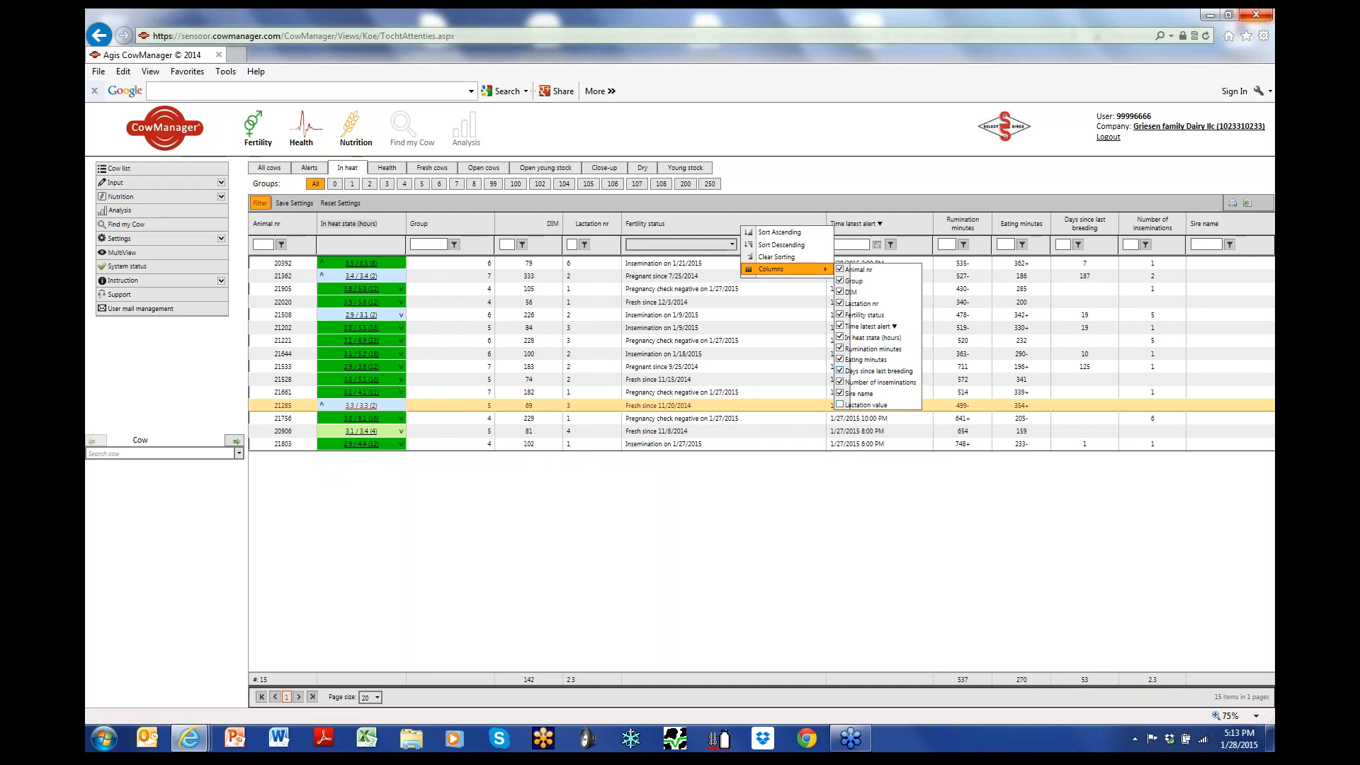
left_click(875, 500)
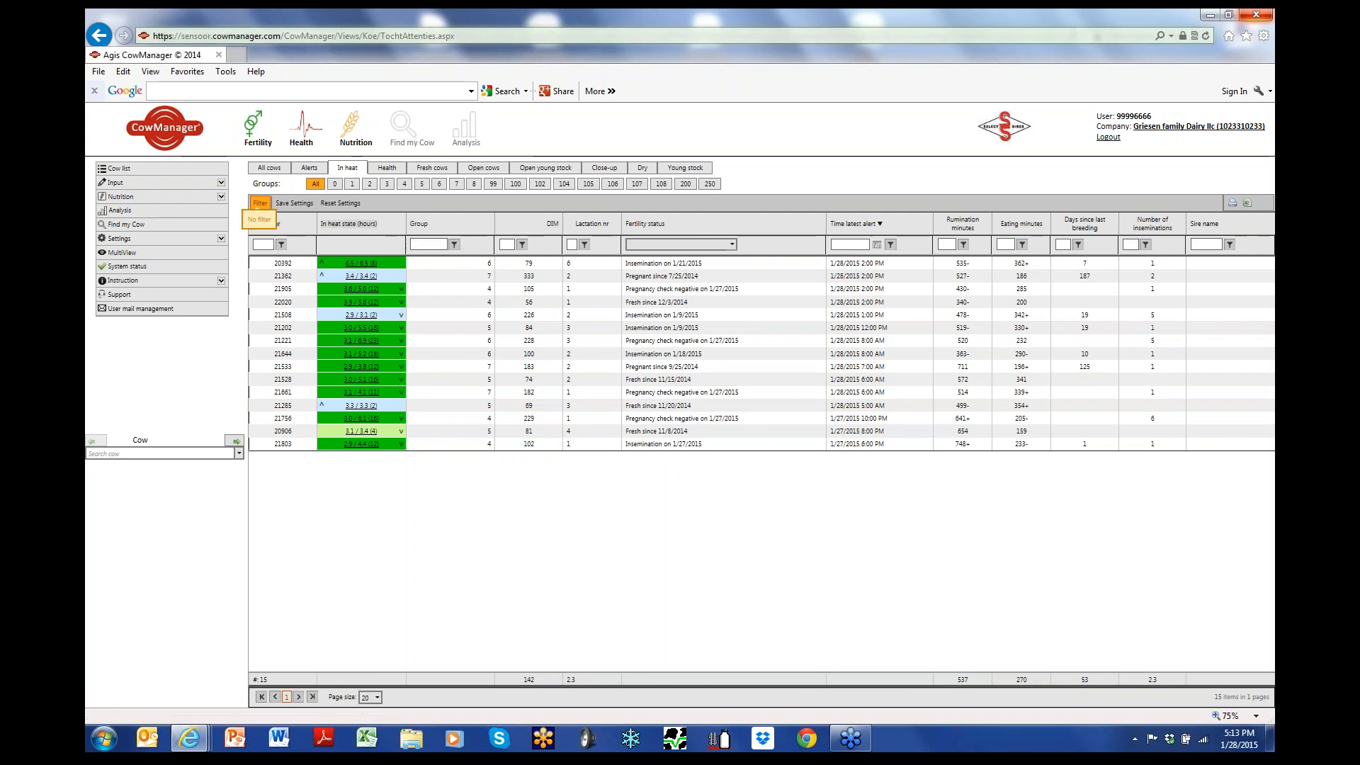
left_click_drag(260, 204, 456, 225)
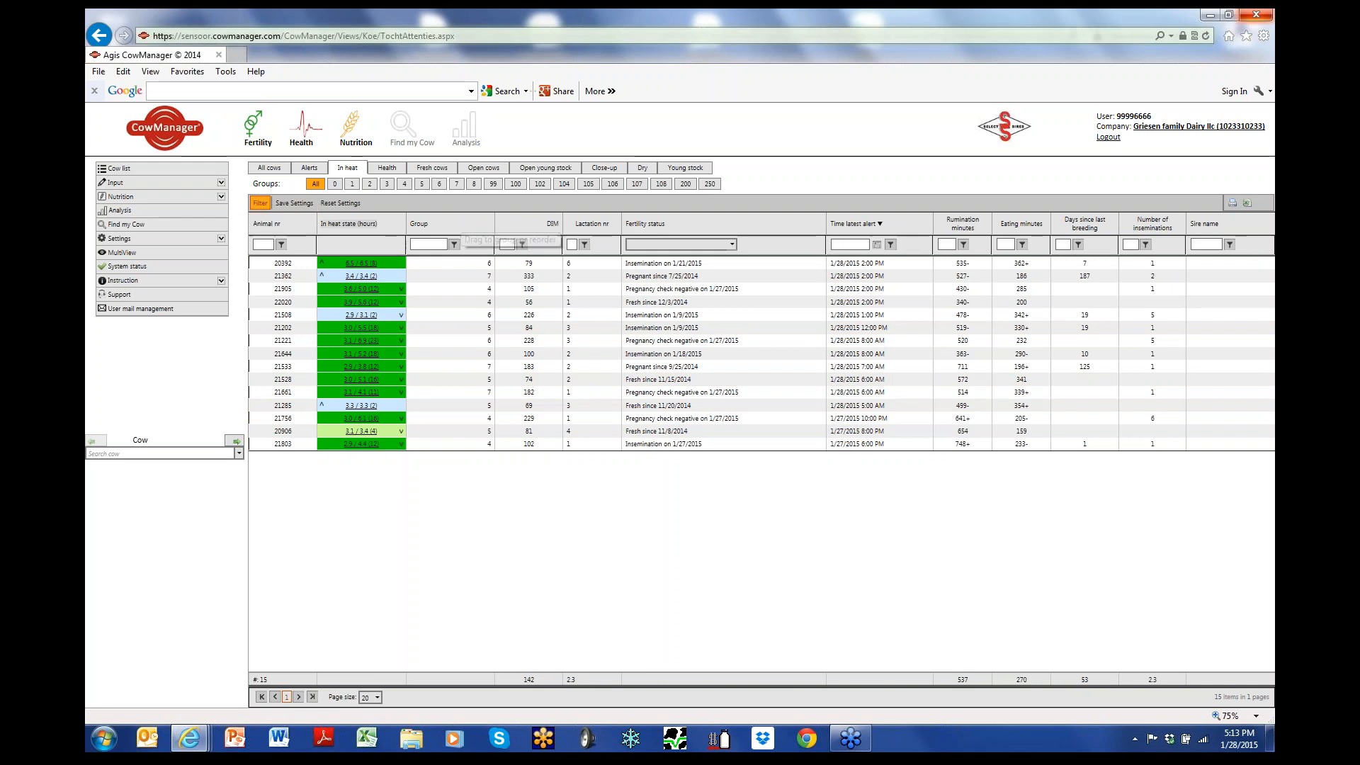
right_click(459, 226)
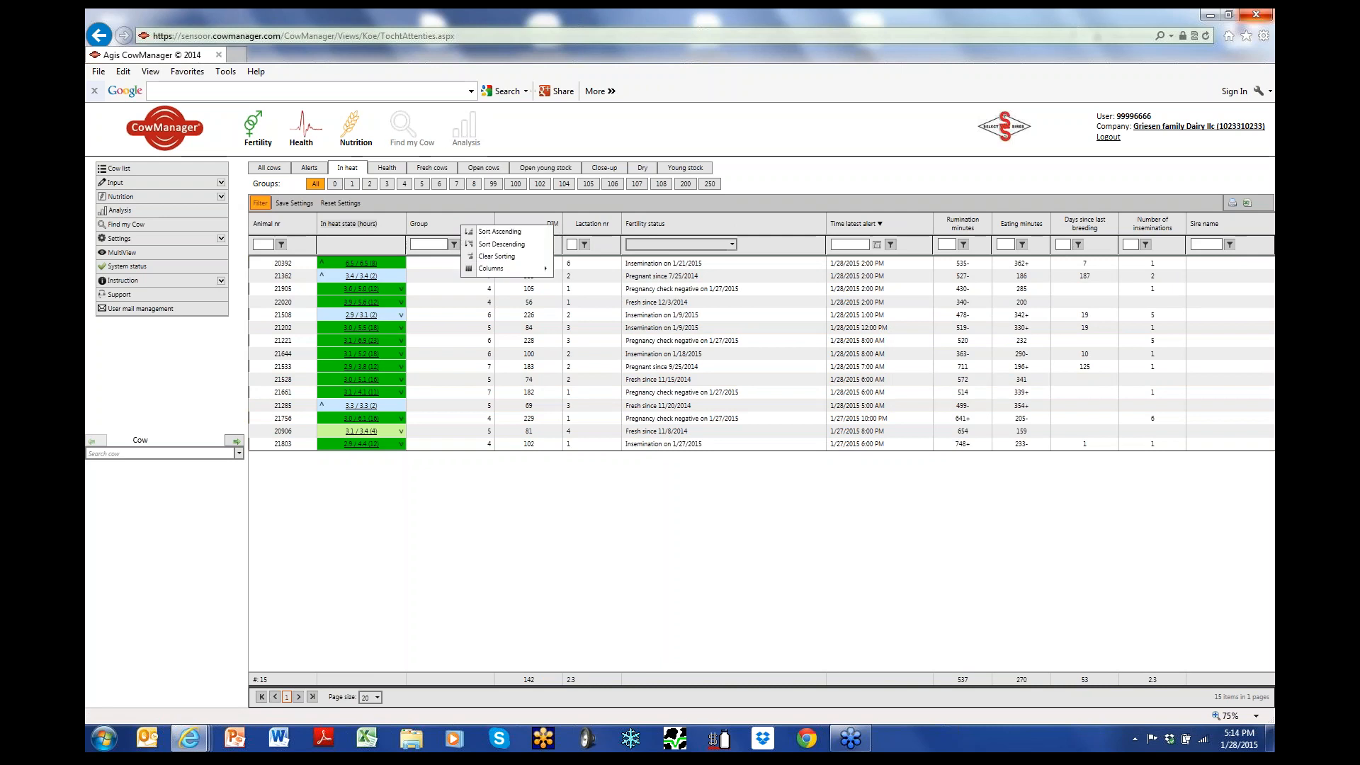
right_click(458, 224)
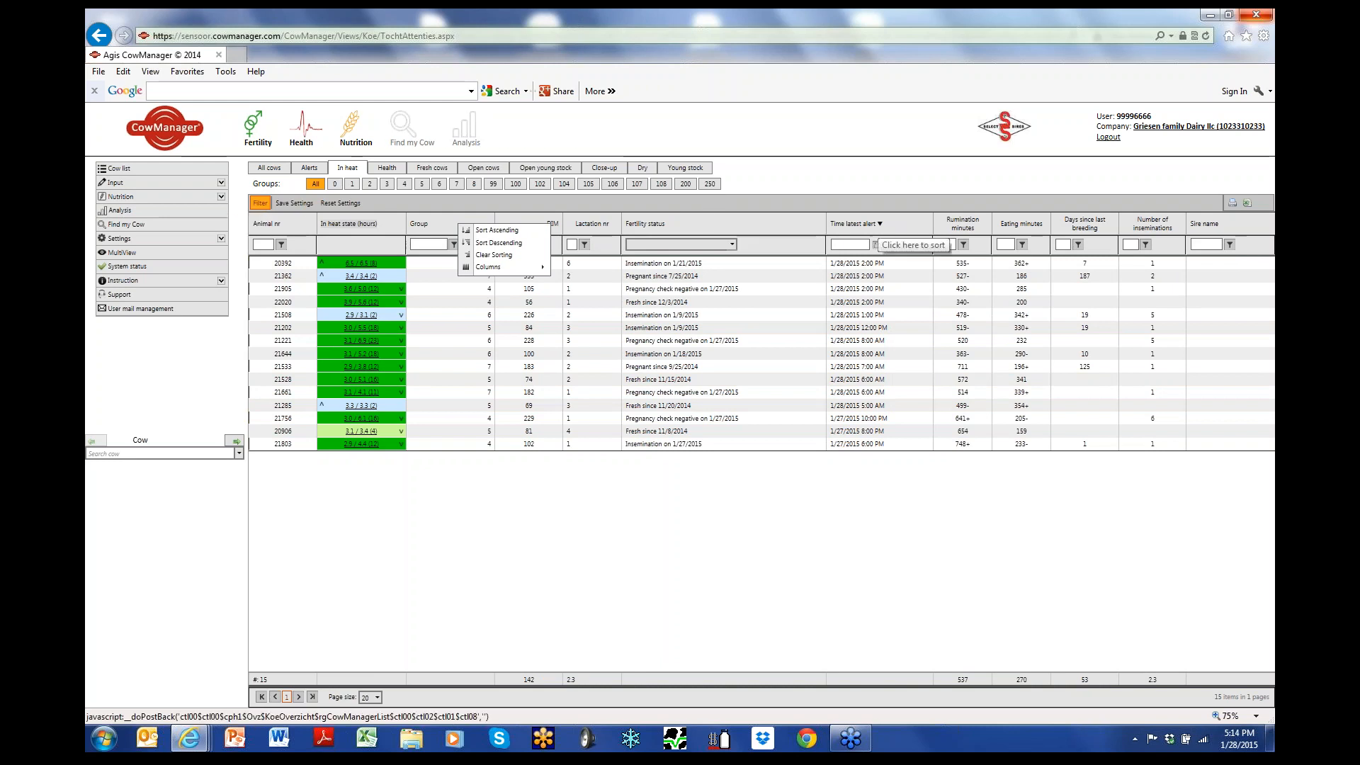
Sort the in-heat list by latest alert time in descending order and open the record of cow 21285.
left_click(877, 224)
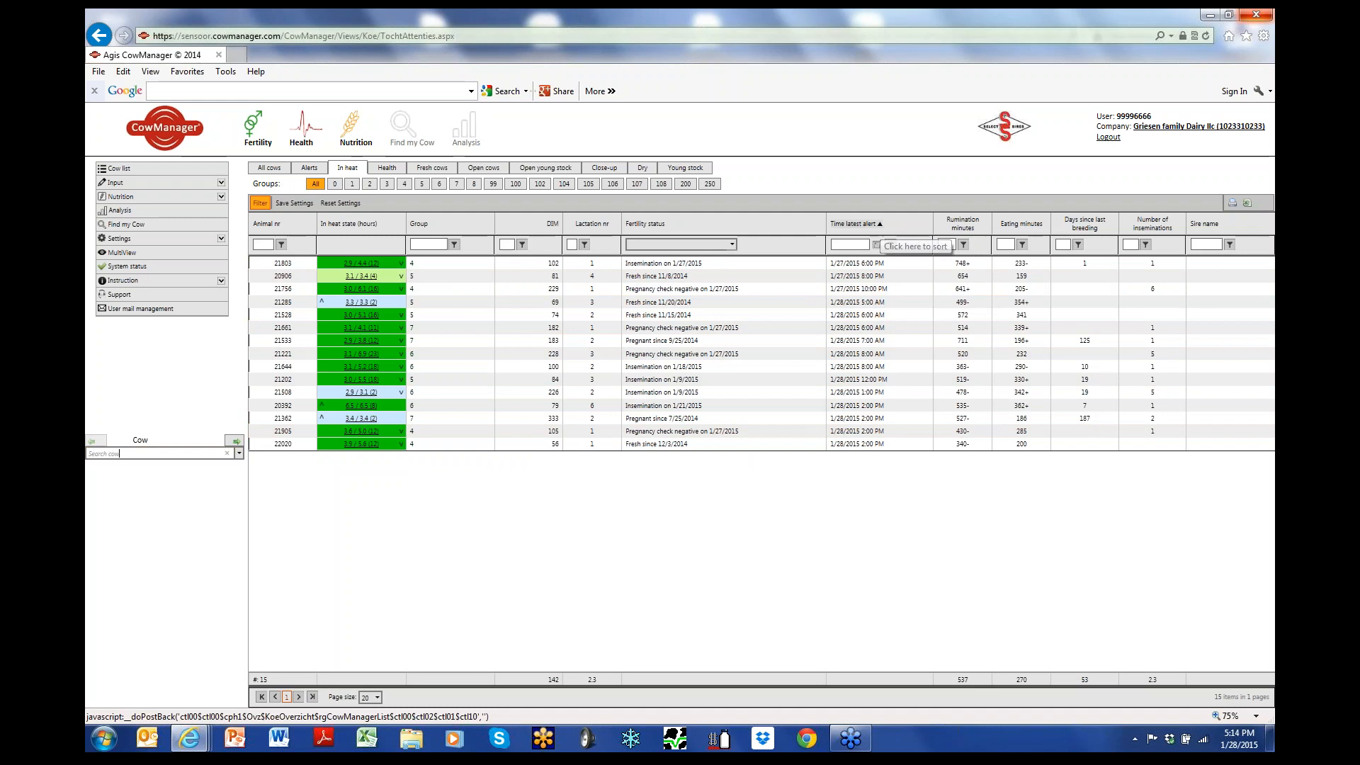
left_click(877, 225)
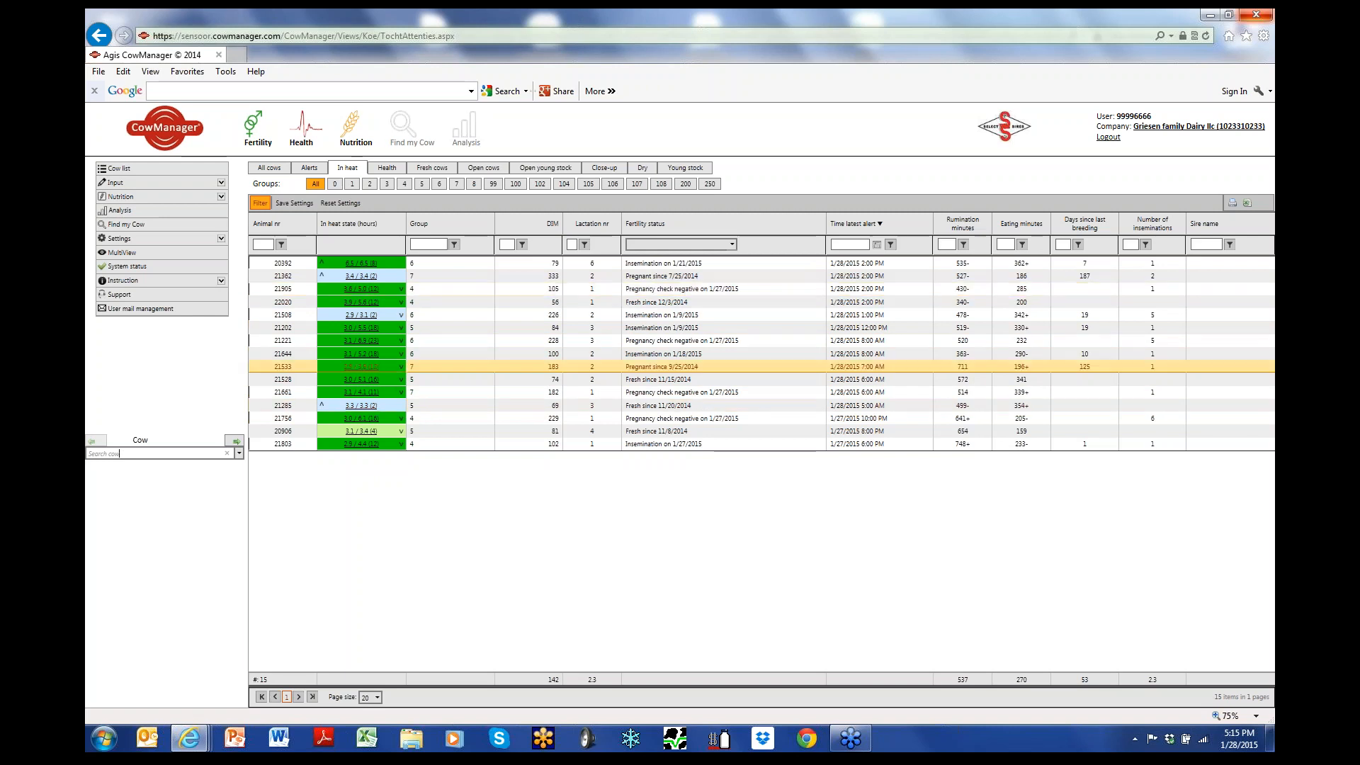
left_click(361, 406)
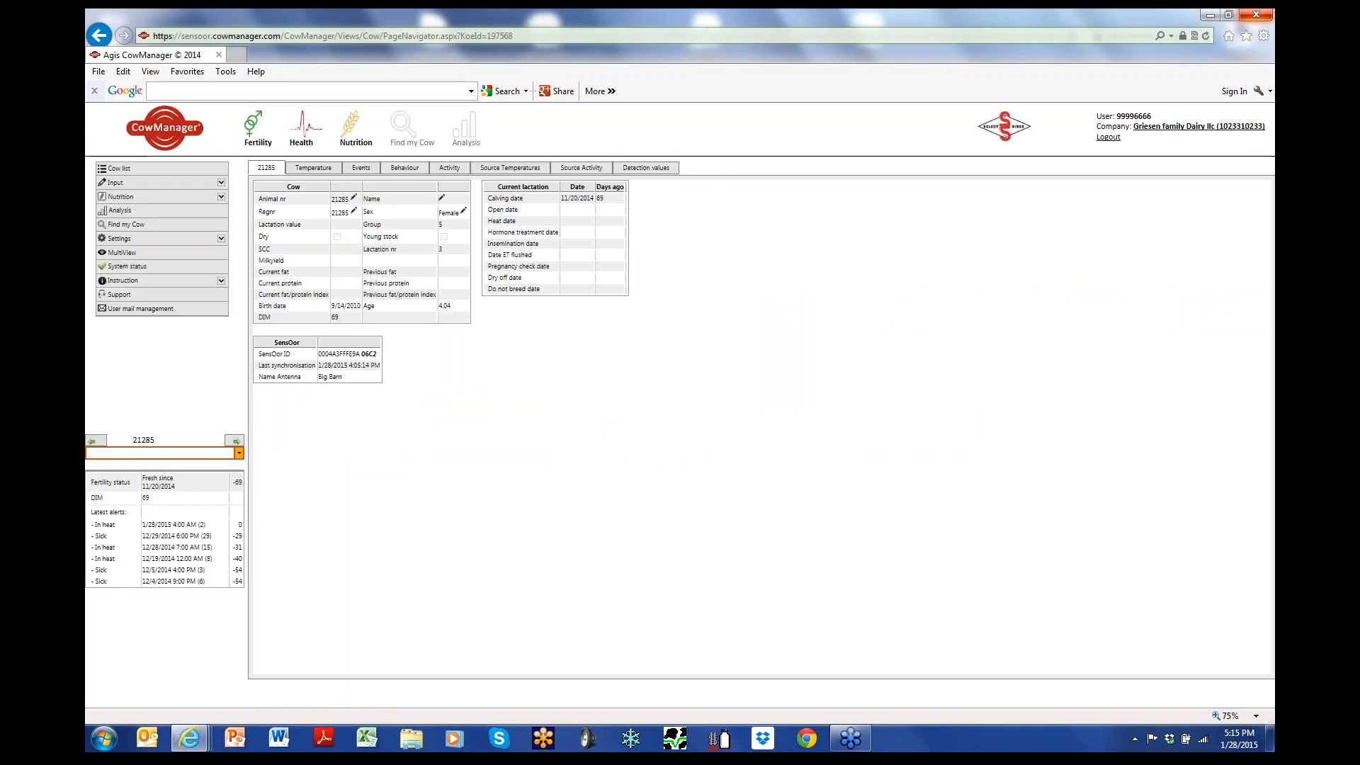
Check cow 21285's activity chart and return to the cow list.
left_click(449, 167)
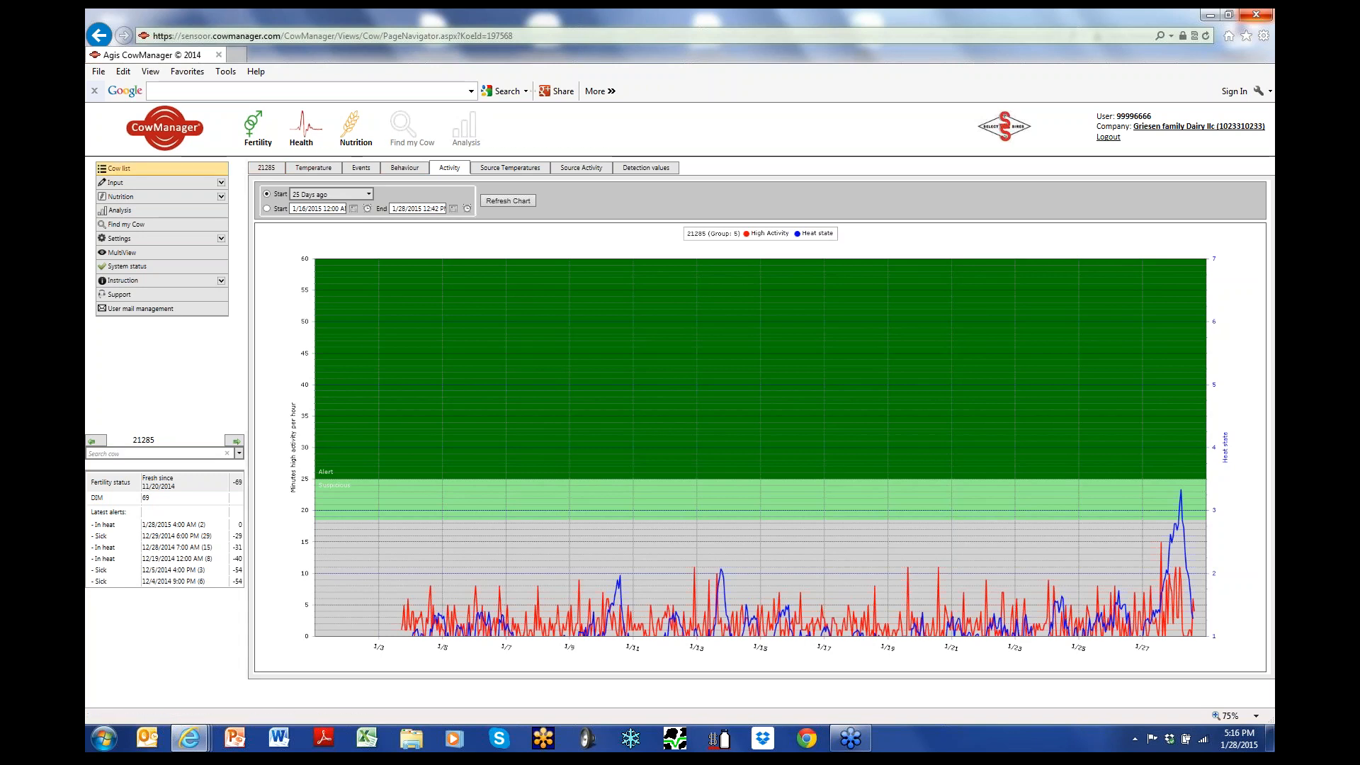
left_click(119, 168)
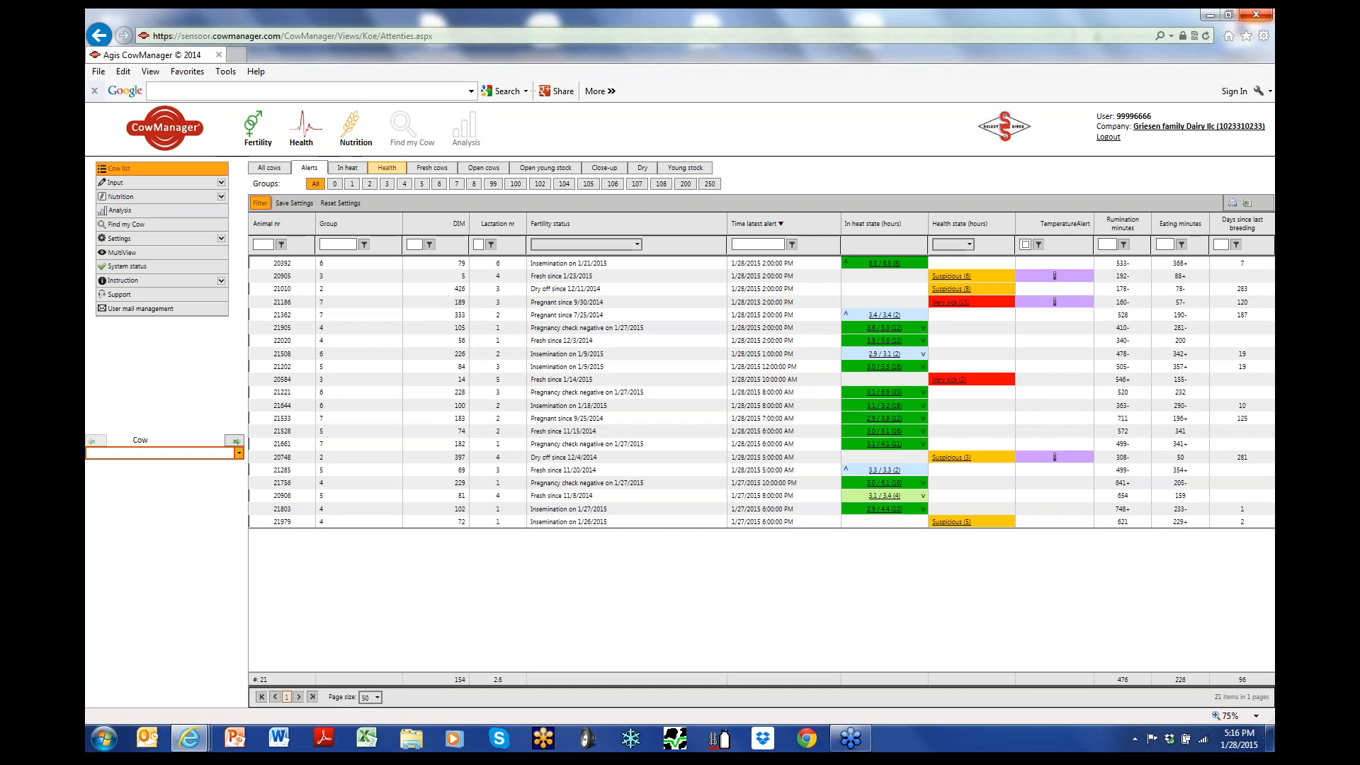
Show the health alerts list and sort it by DIM in ascending order.
left_click(387, 168)
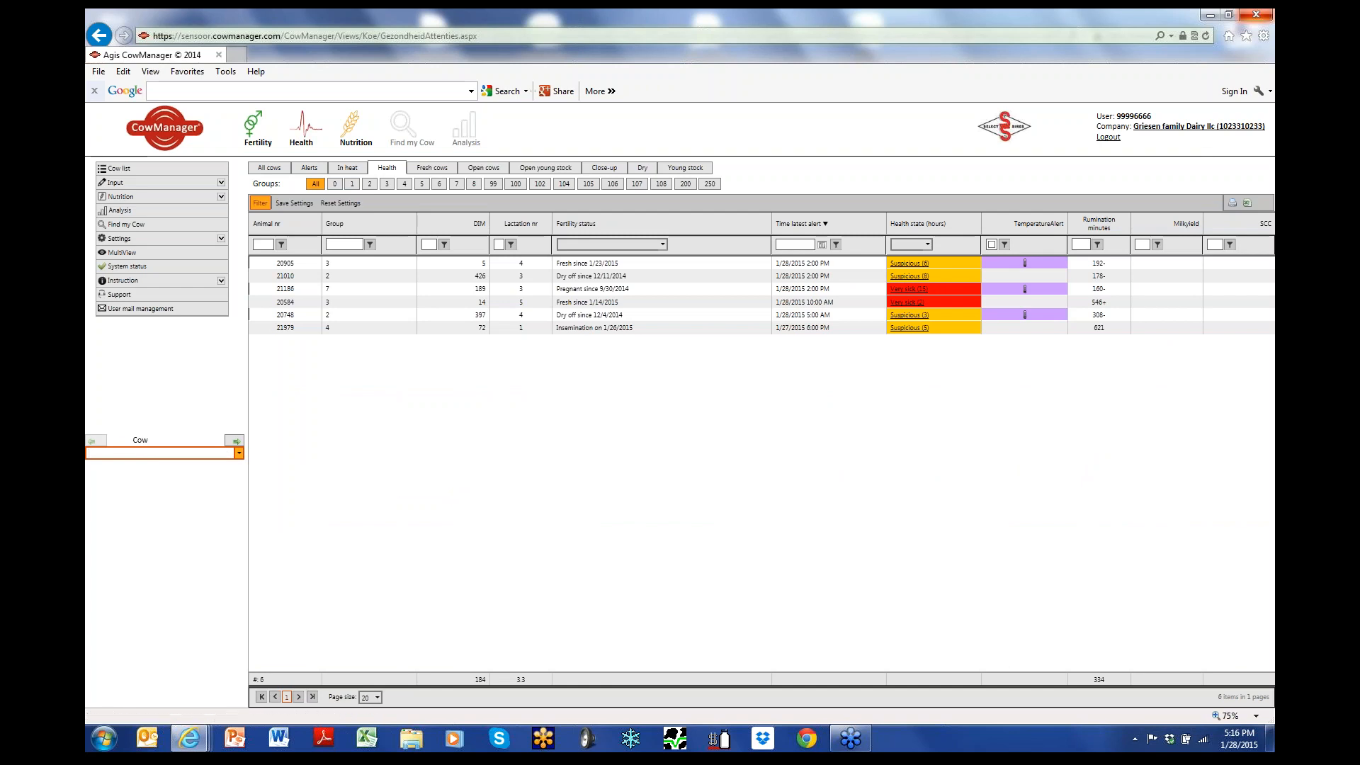
right_click(464, 225)
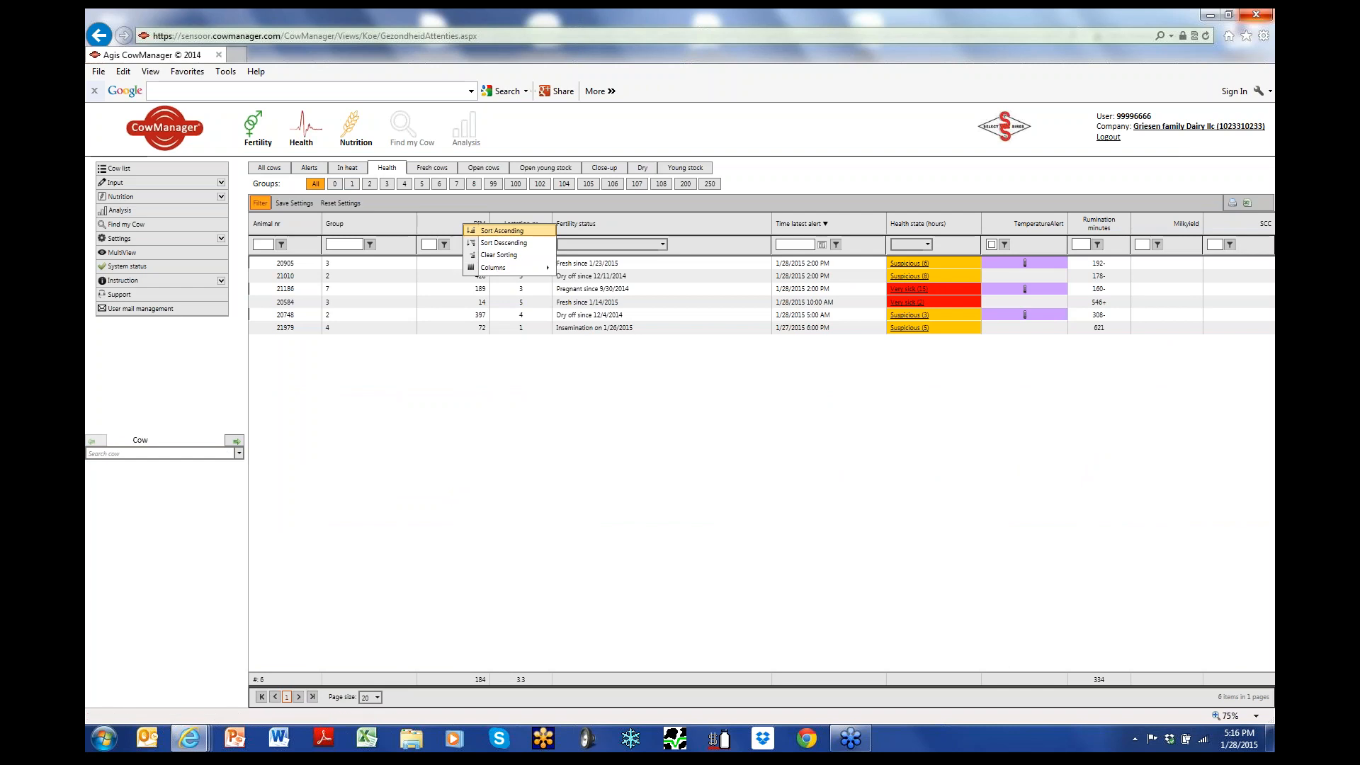
left_click(501, 231)
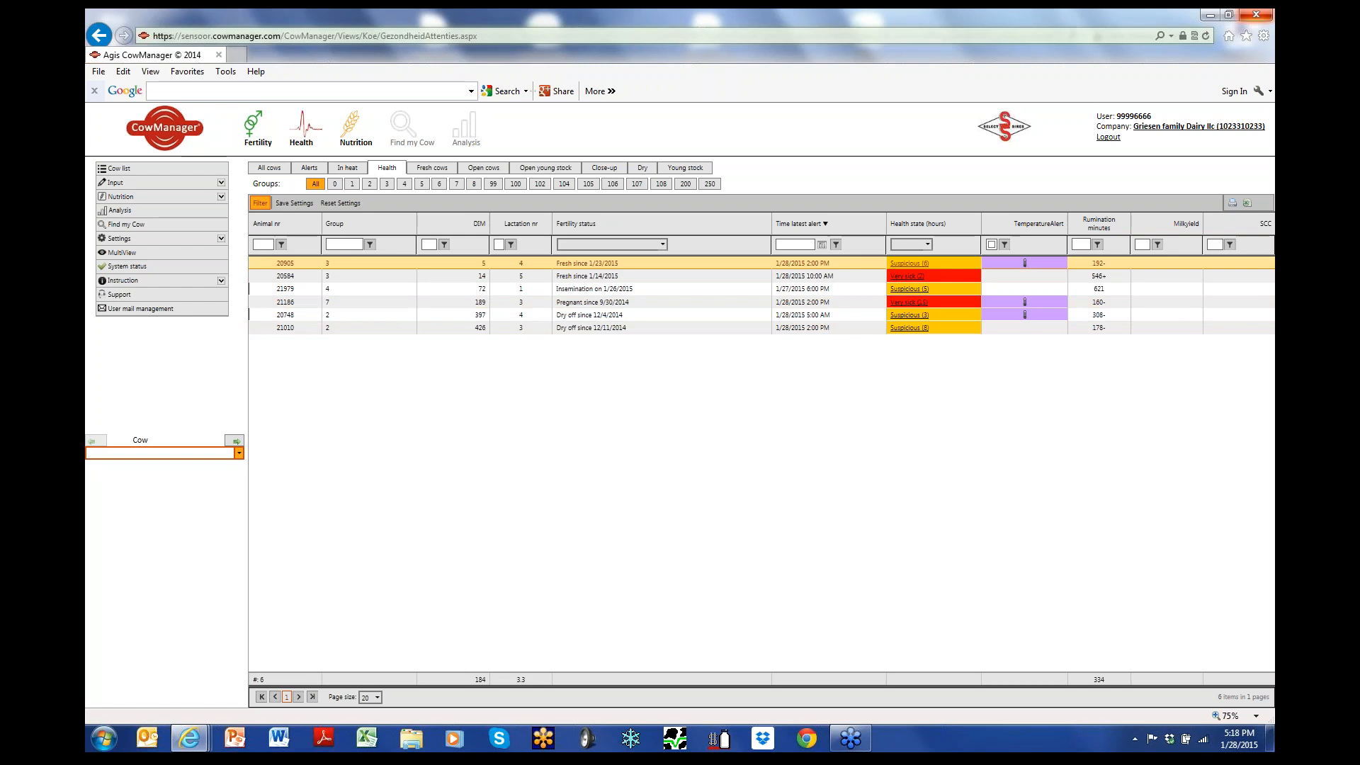
Open cow 20905's daily behaviour chart from its health state and set the chart to start 8 Days ago.
left_click(908, 263)
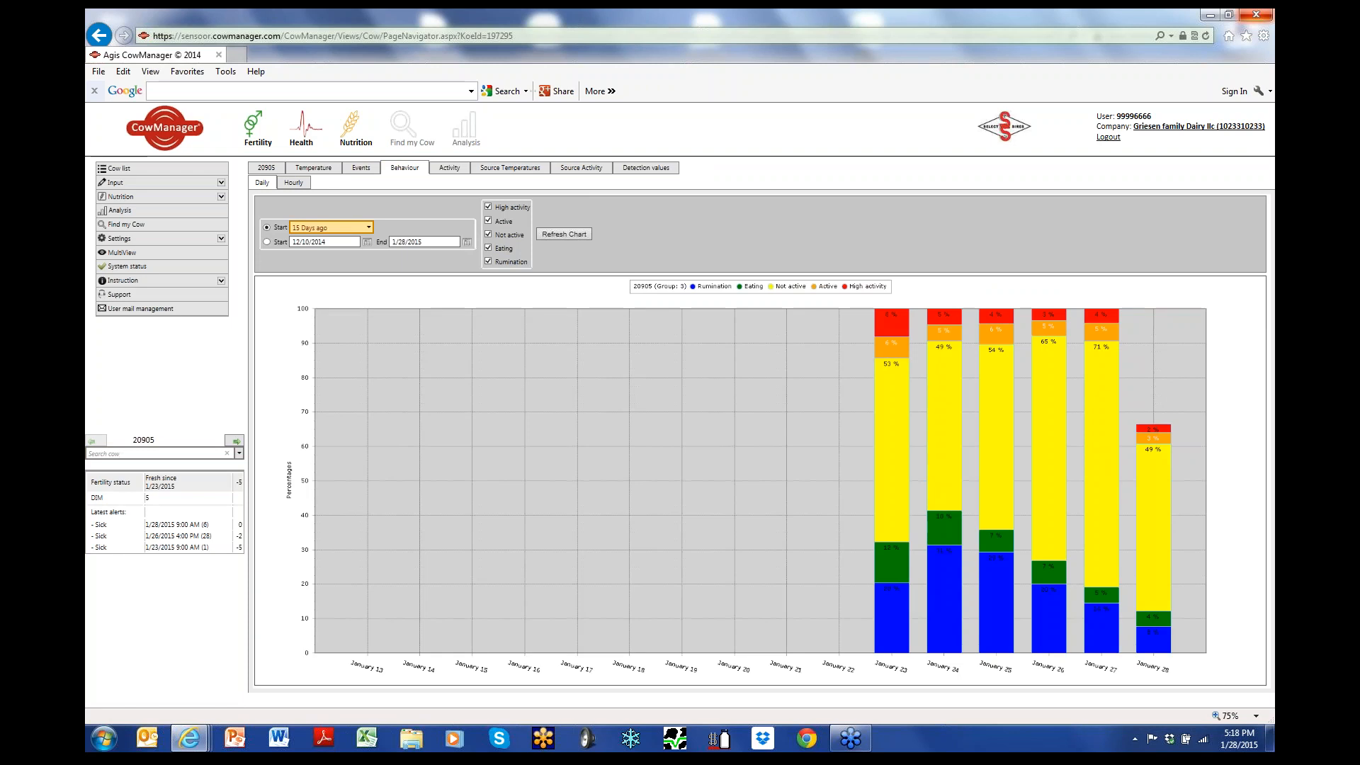
left_click(329, 227)
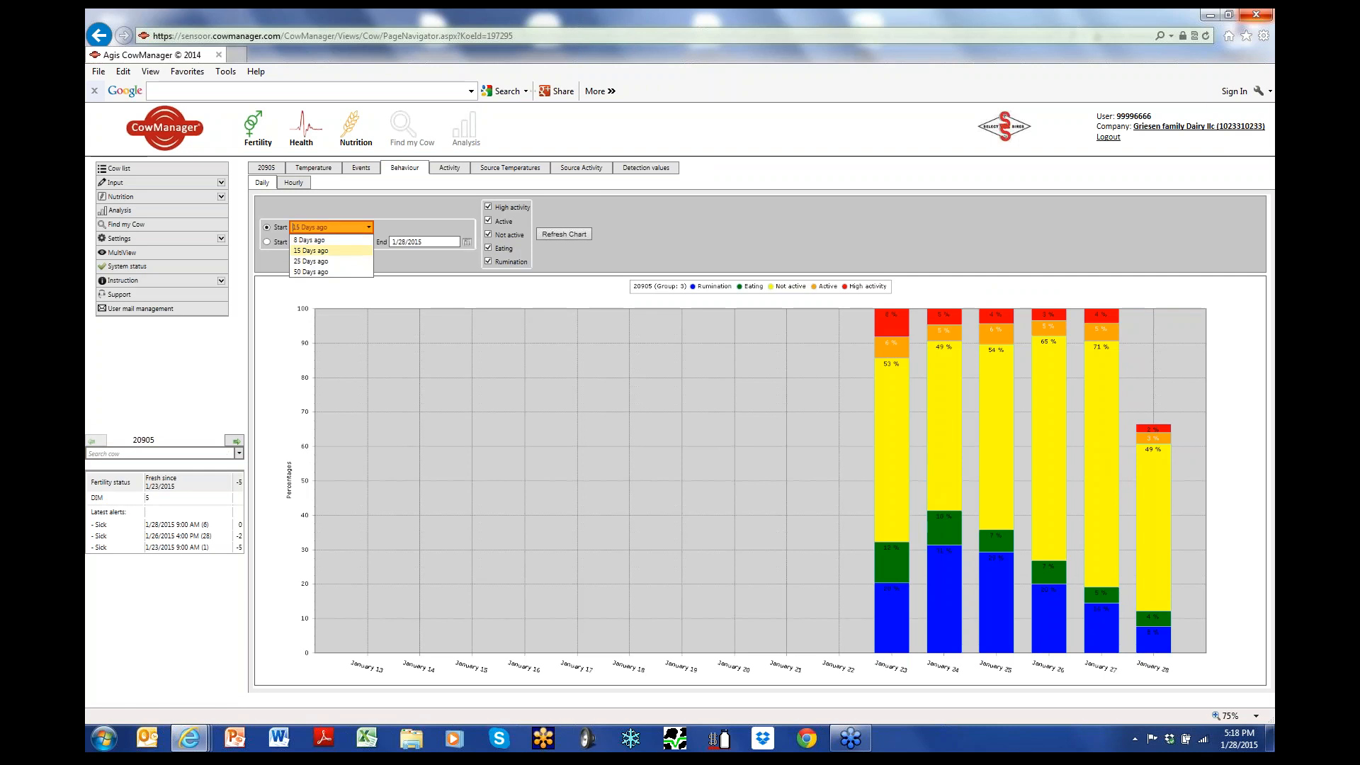
key("Up")
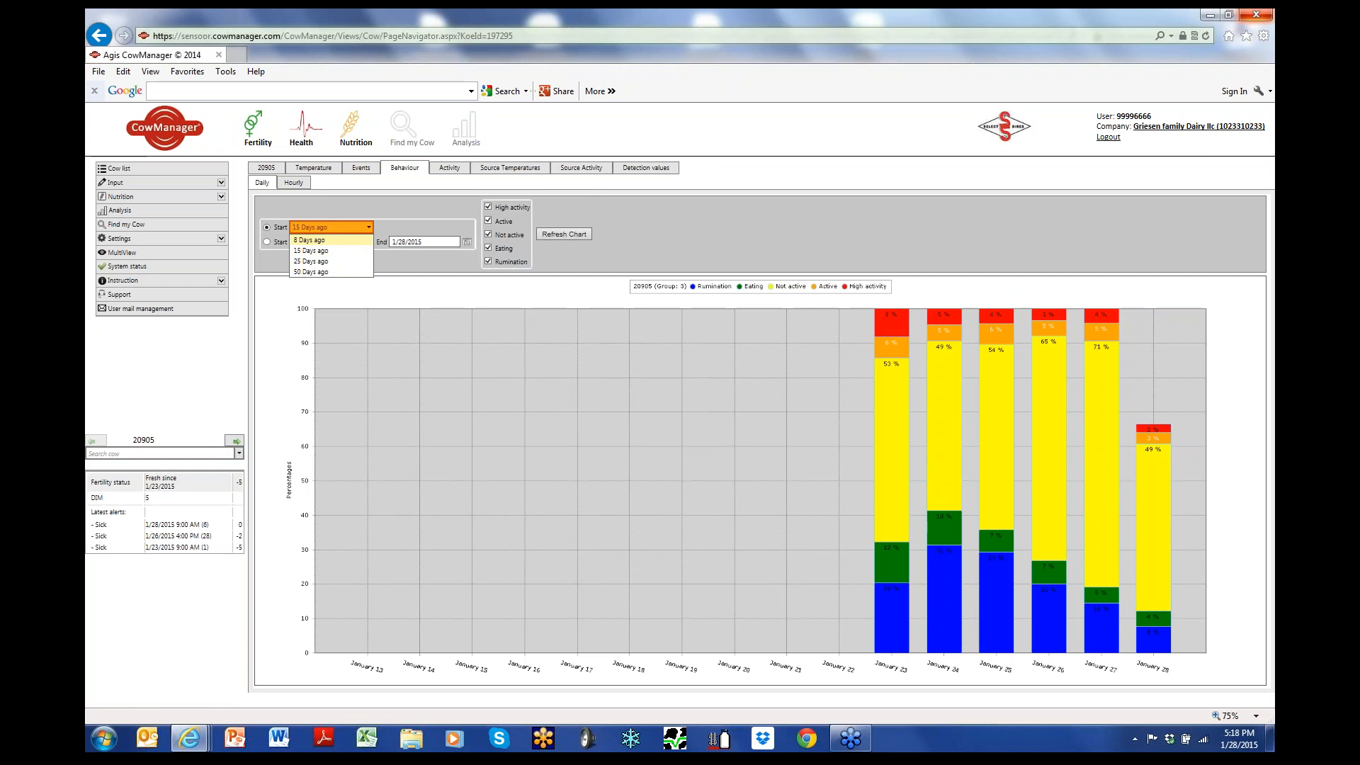
key("Return")
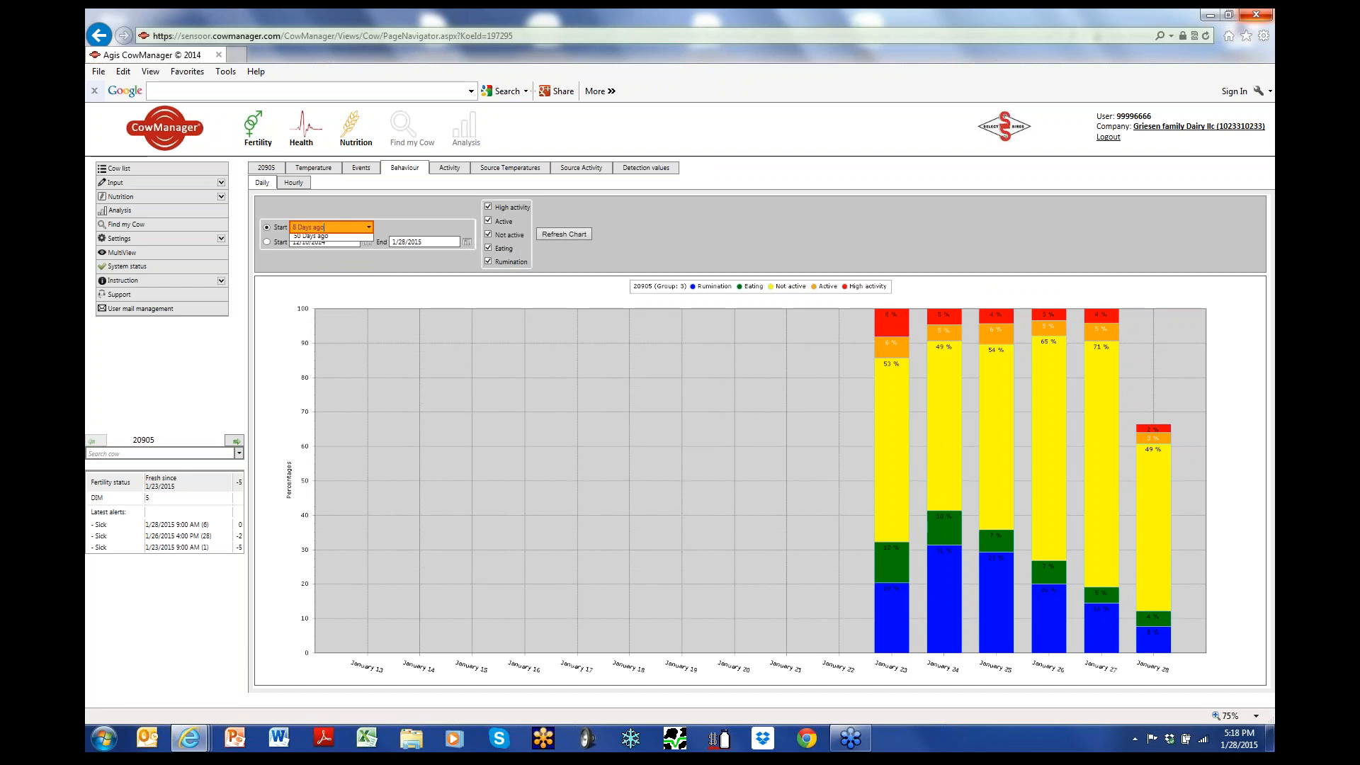
left_click(564, 234)
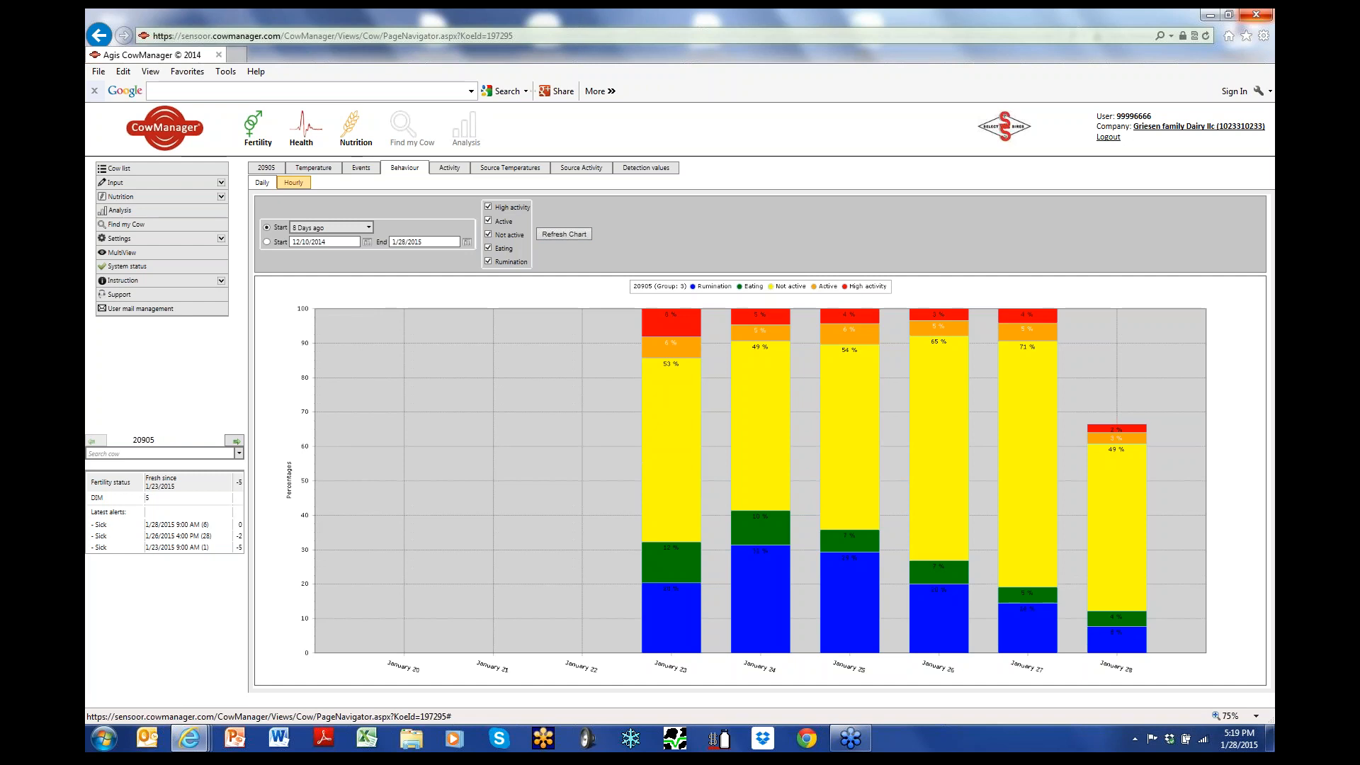
Examine cow 20905's hourly behaviour chart with Rumination alone and with Rumination and Not active together.
left_click(293, 183)
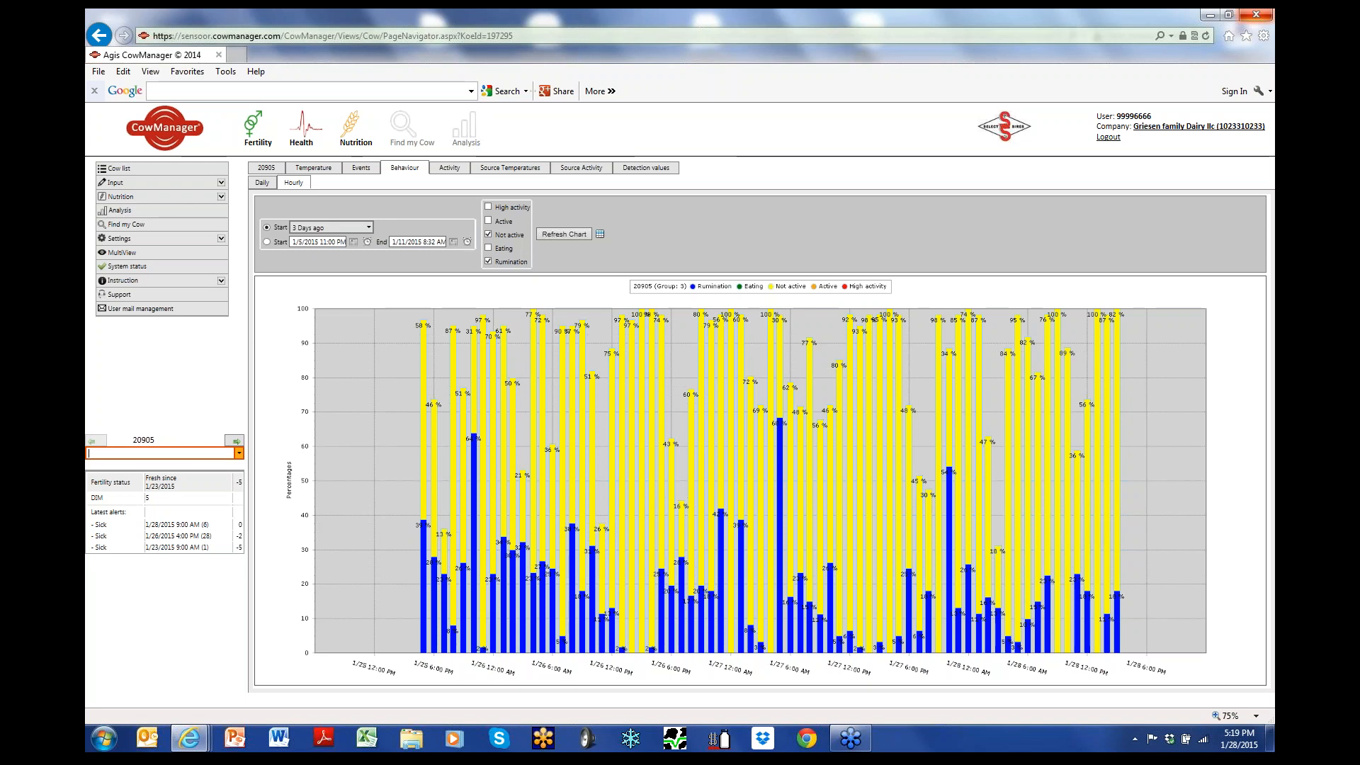
left_click(488, 234)
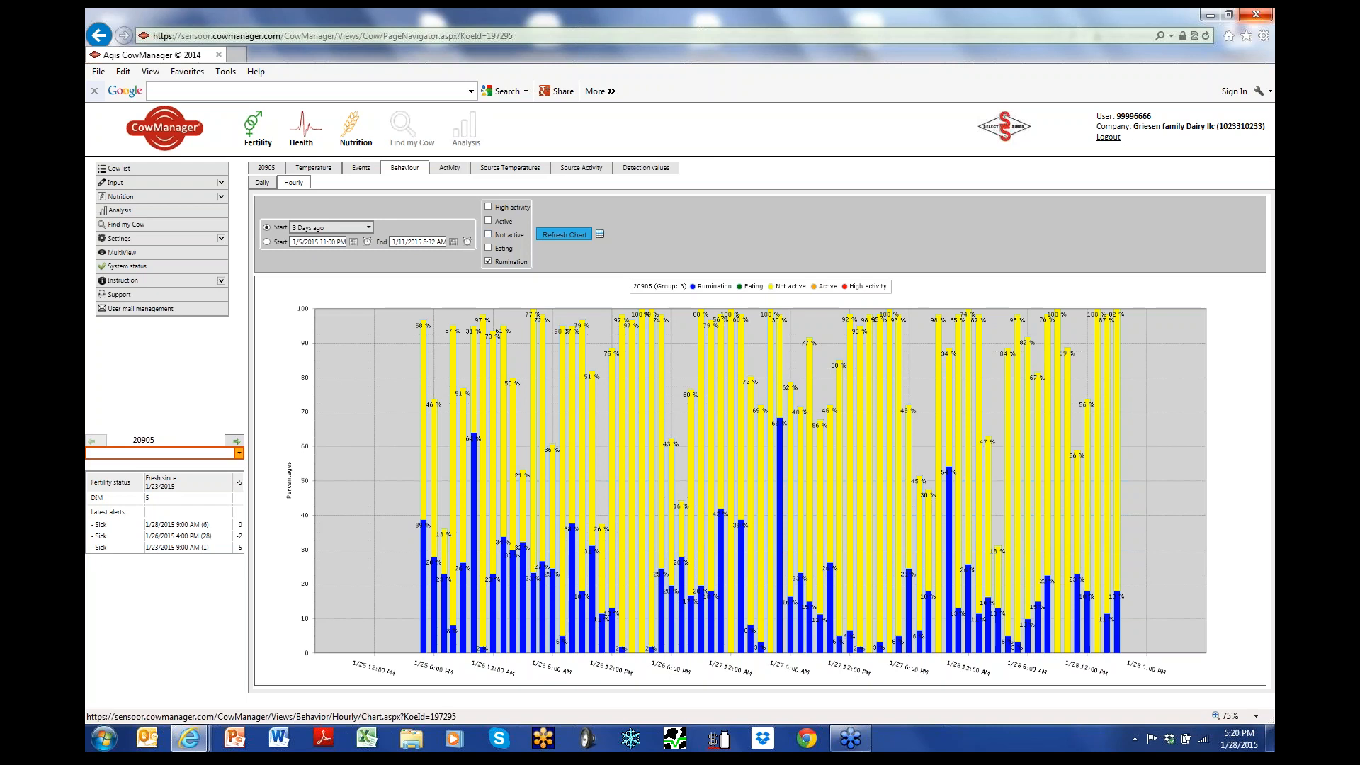
left_click(564, 234)
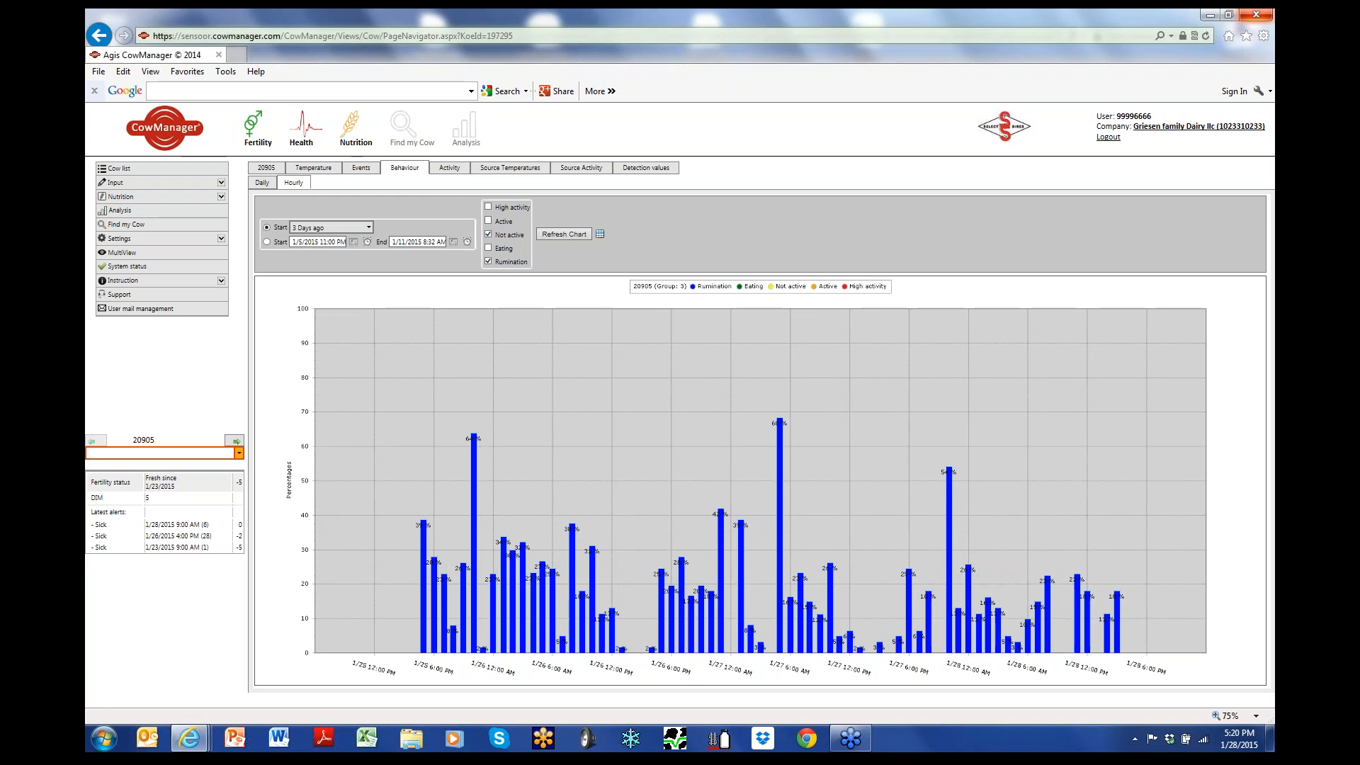
left_click(564, 234)
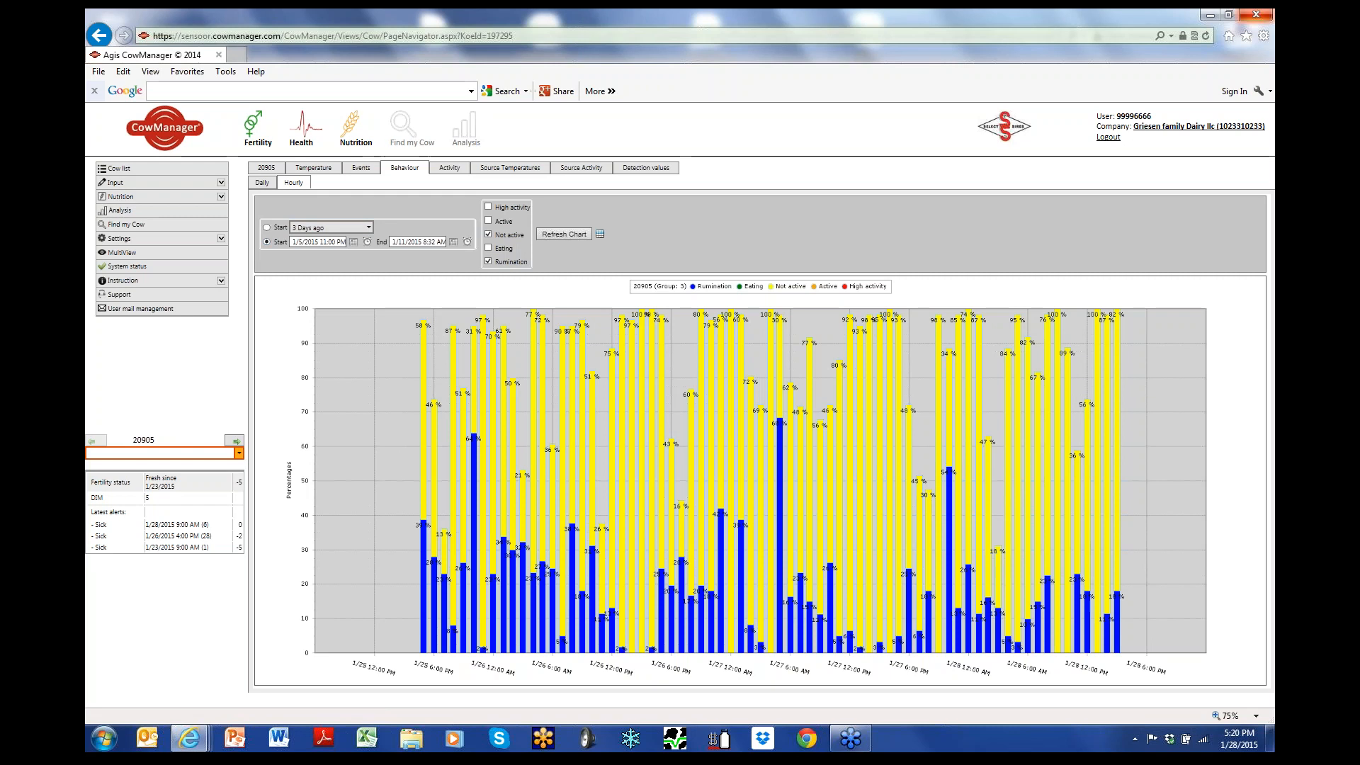
Limit the hourly behaviour chart to a custom range from 1/26/2015 11:00 PM to 1/28/2015 8:32 AM.
left_click(266, 242)
left_click(352, 241)
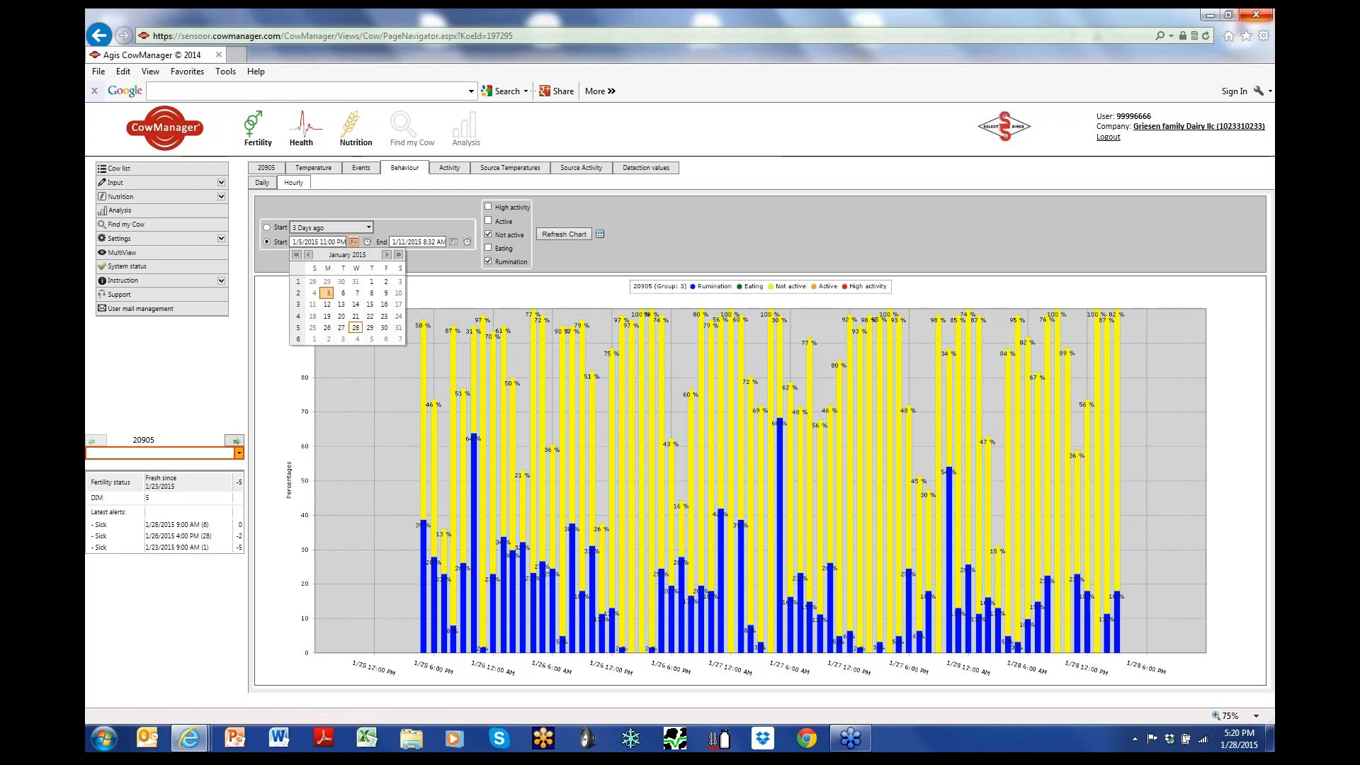
left_click(326, 327)
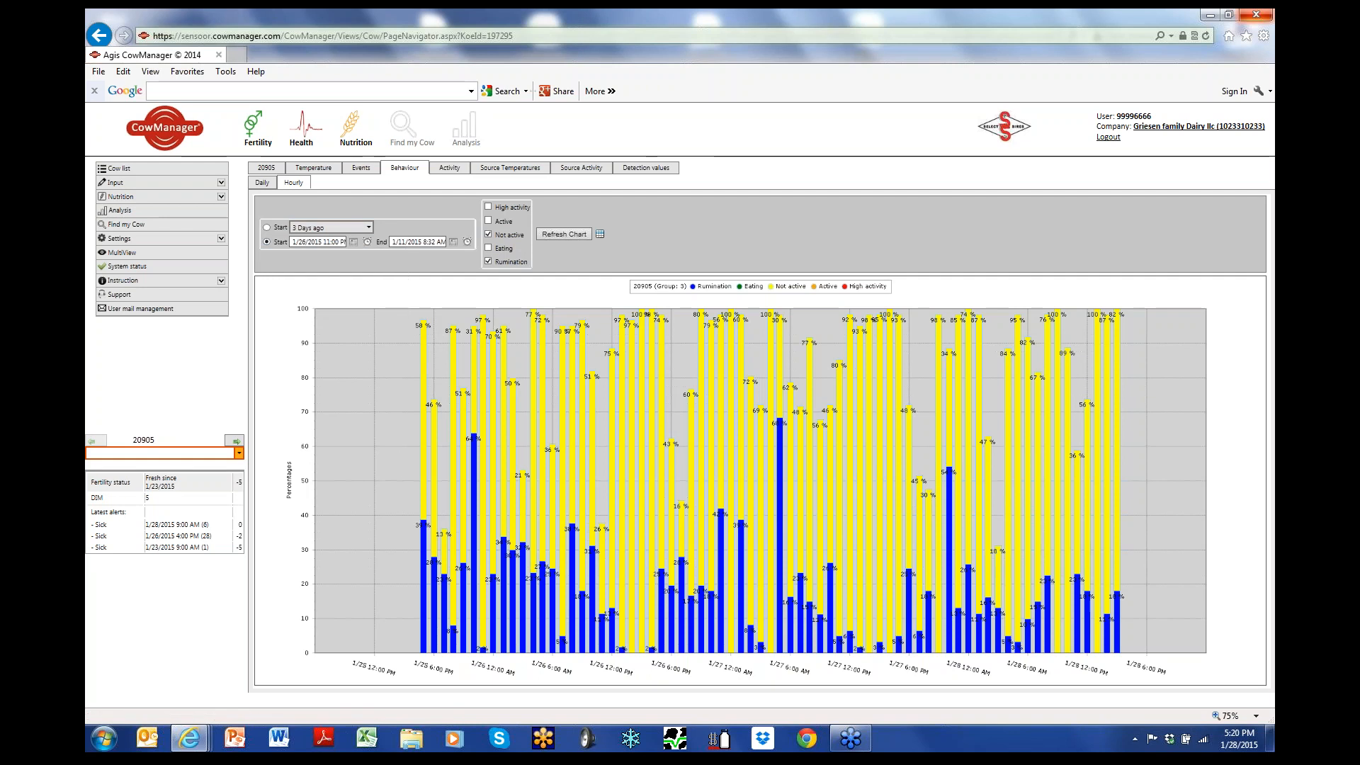
left_click(454, 242)
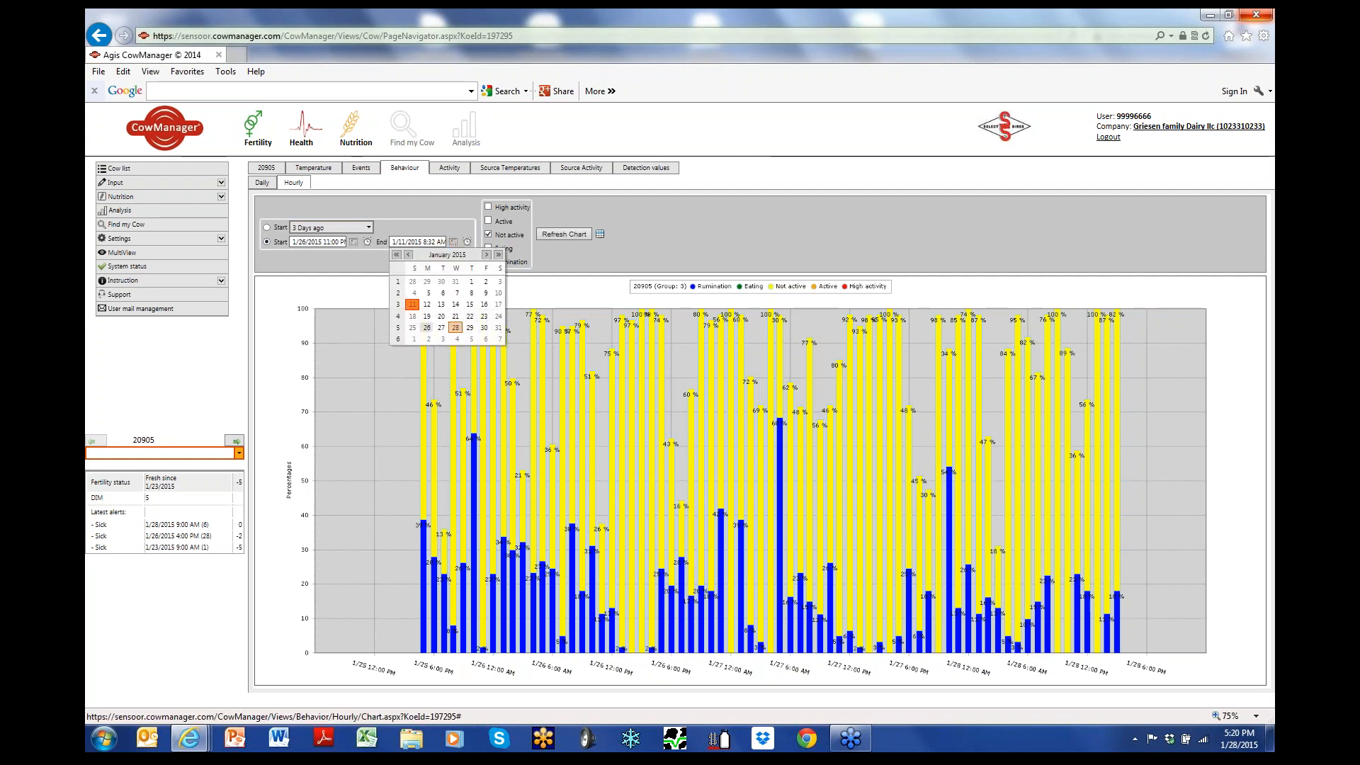
left_click(455, 327)
left_click(564, 234)
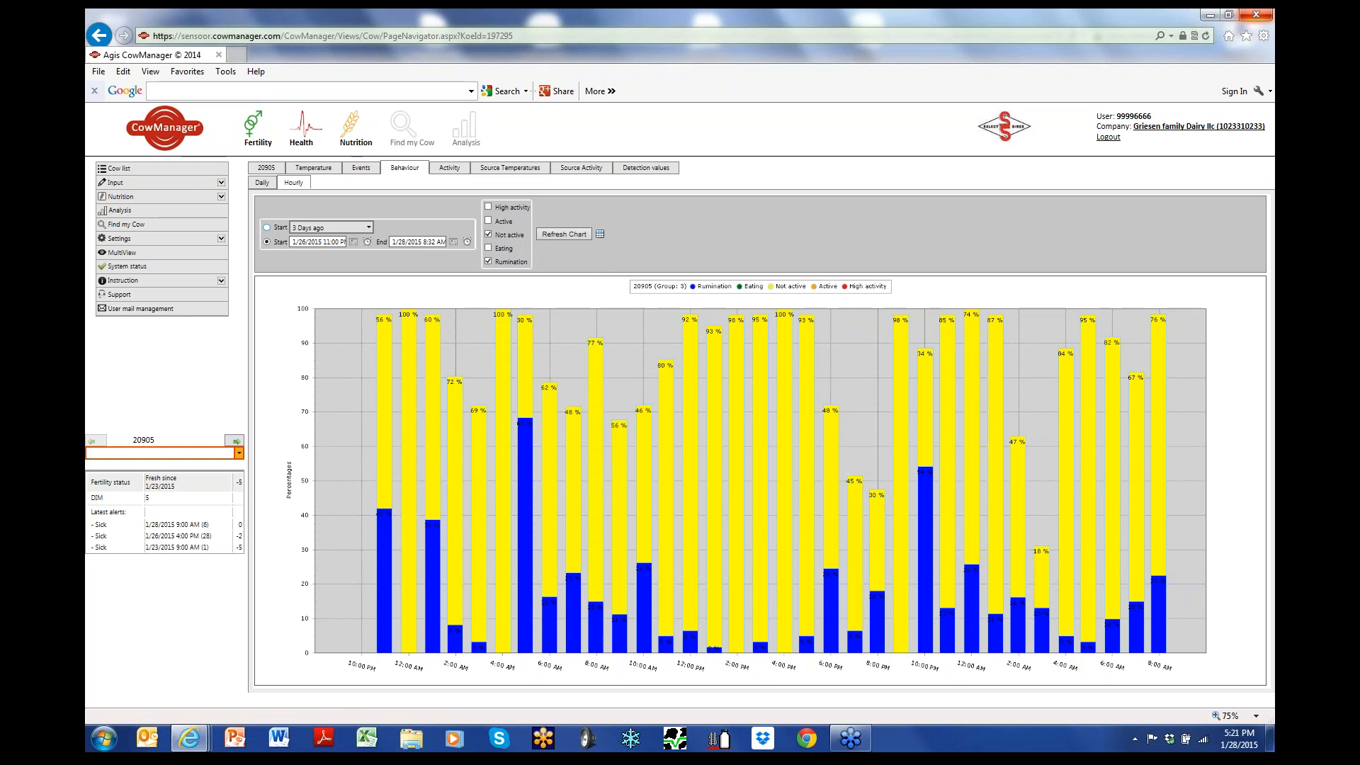
Return the hourly chart to its 3 Days ago start option and view cow 20905's ear temperature chart from 8 Days ago.
left_click(266, 228)
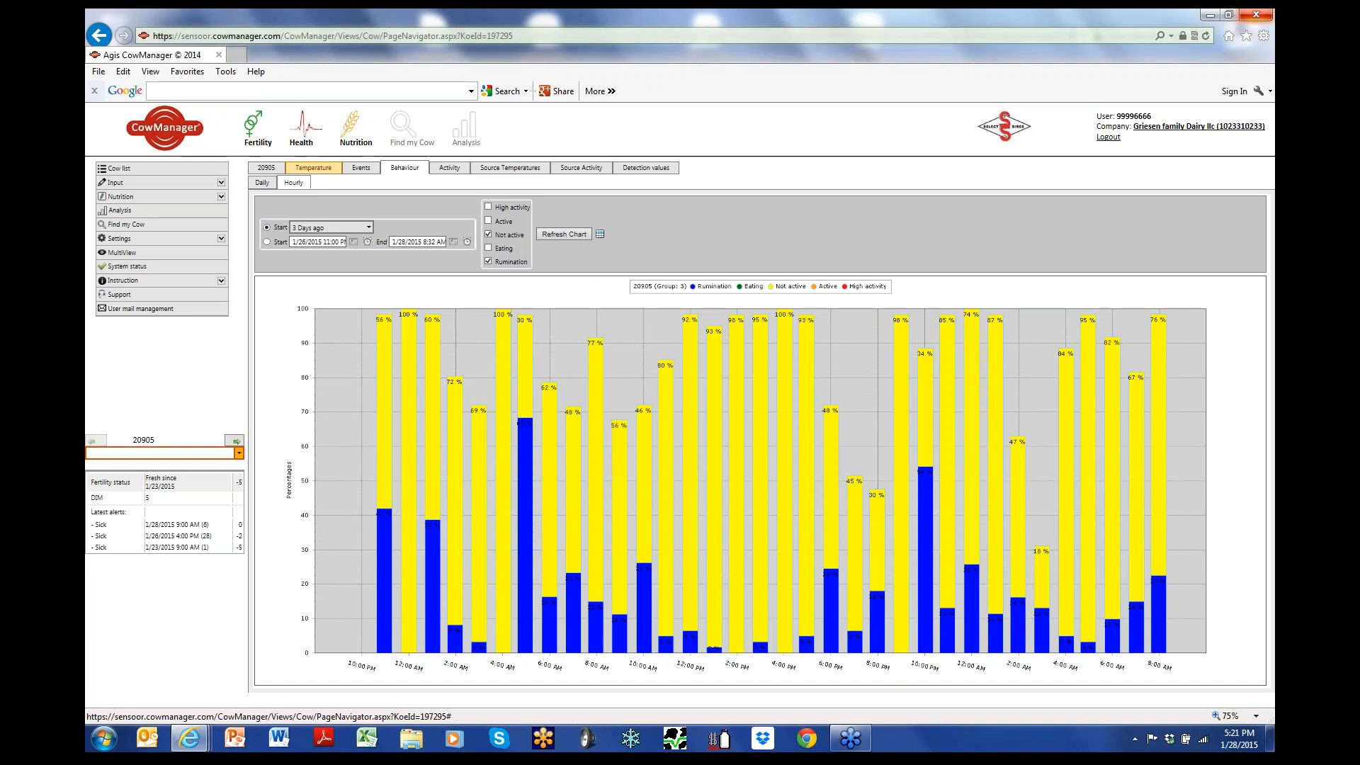
left_click(313, 168)
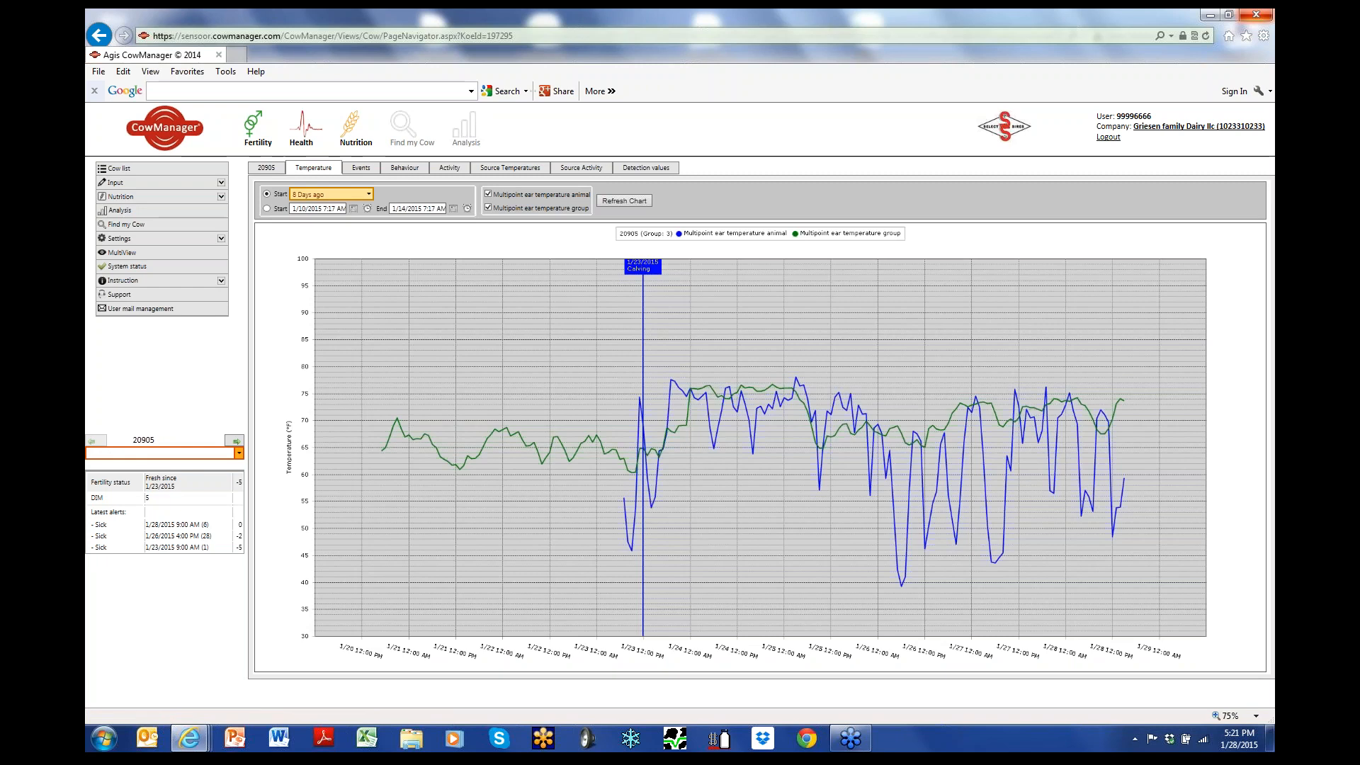
left_click(293, 194)
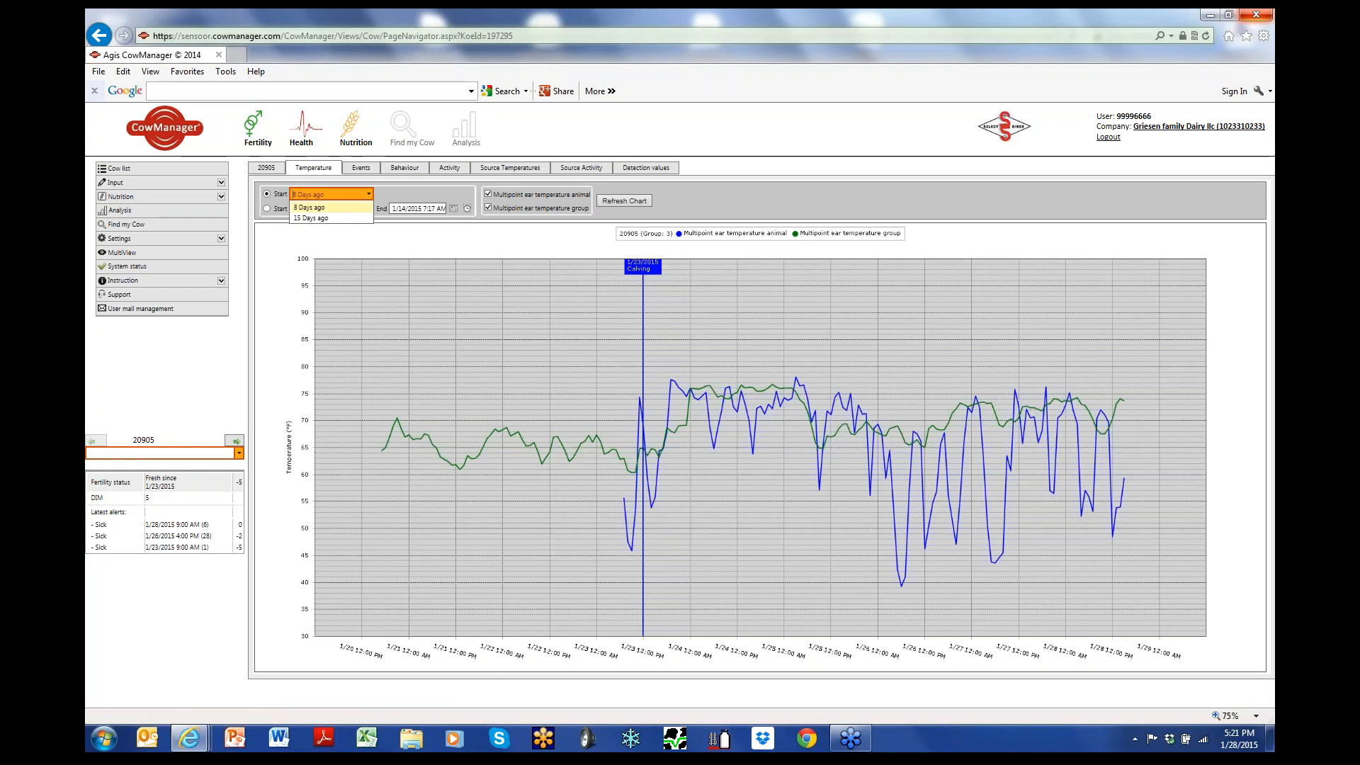
key("Return")
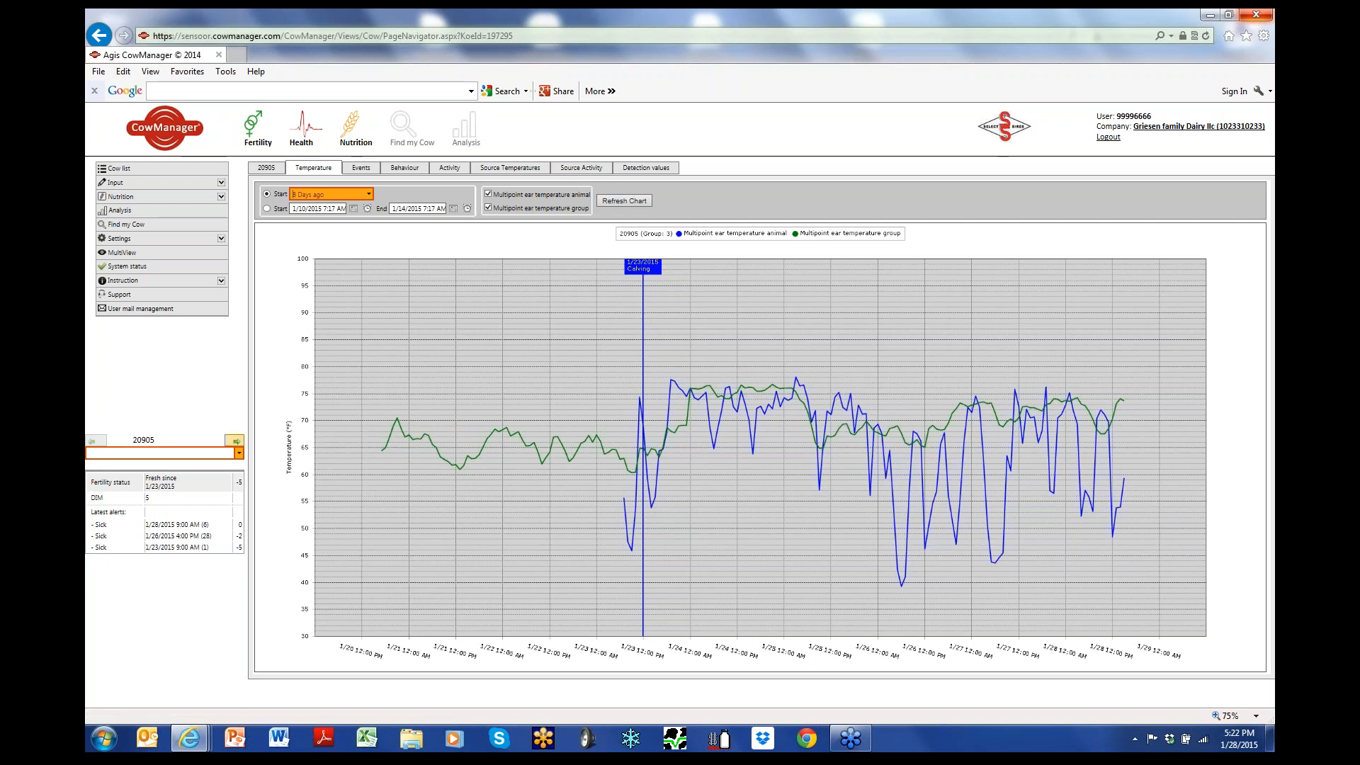
Go to the next cow, 20584, and examine its temperature chart and its hourly Rumination and Not active chart.
left_click(235, 440)
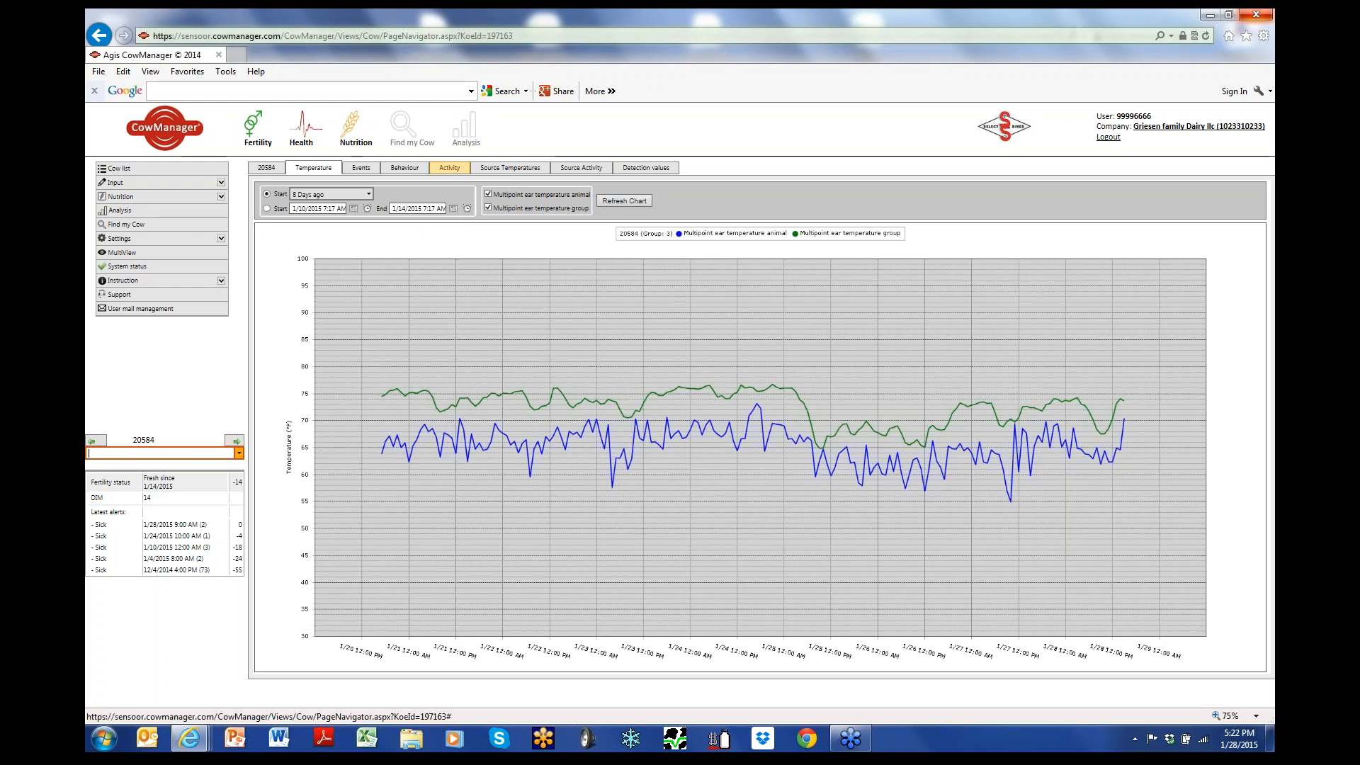
left_click(404, 168)
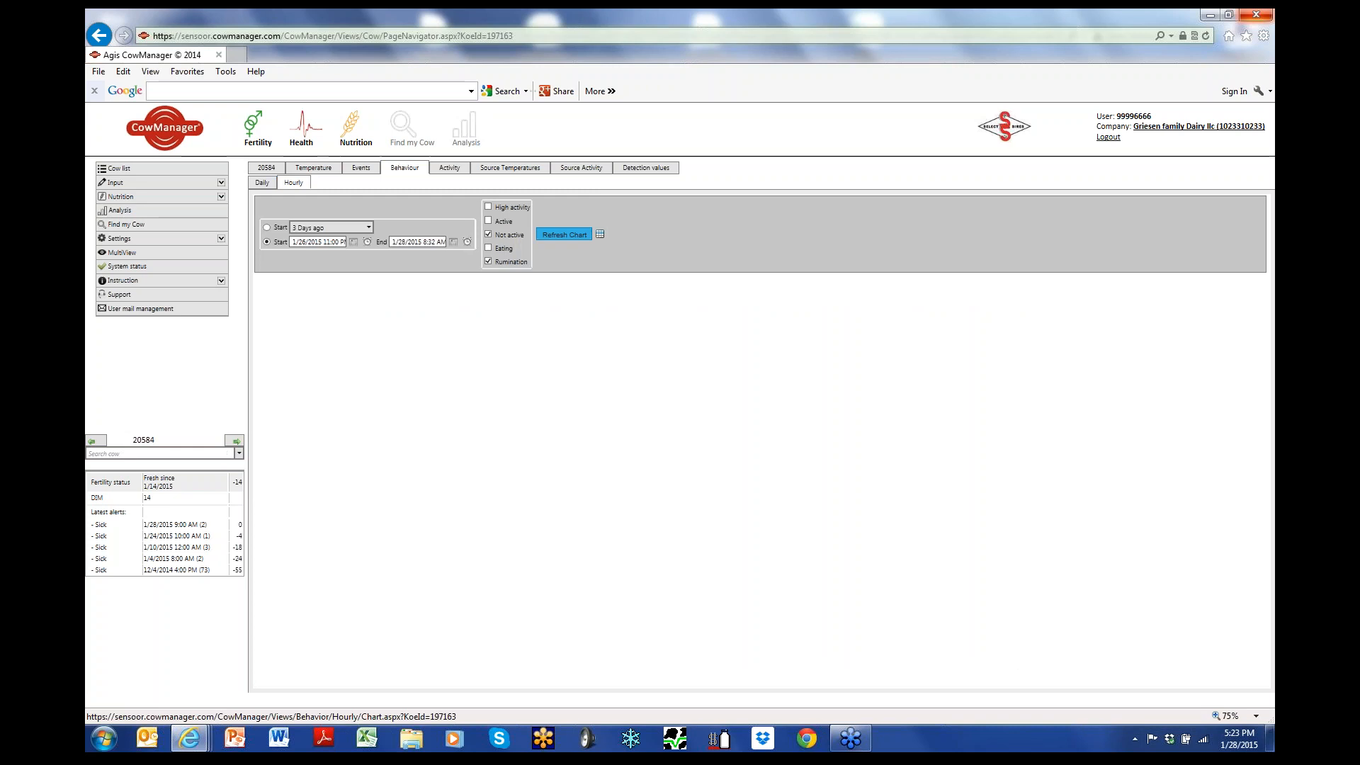
left_click(563, 234)
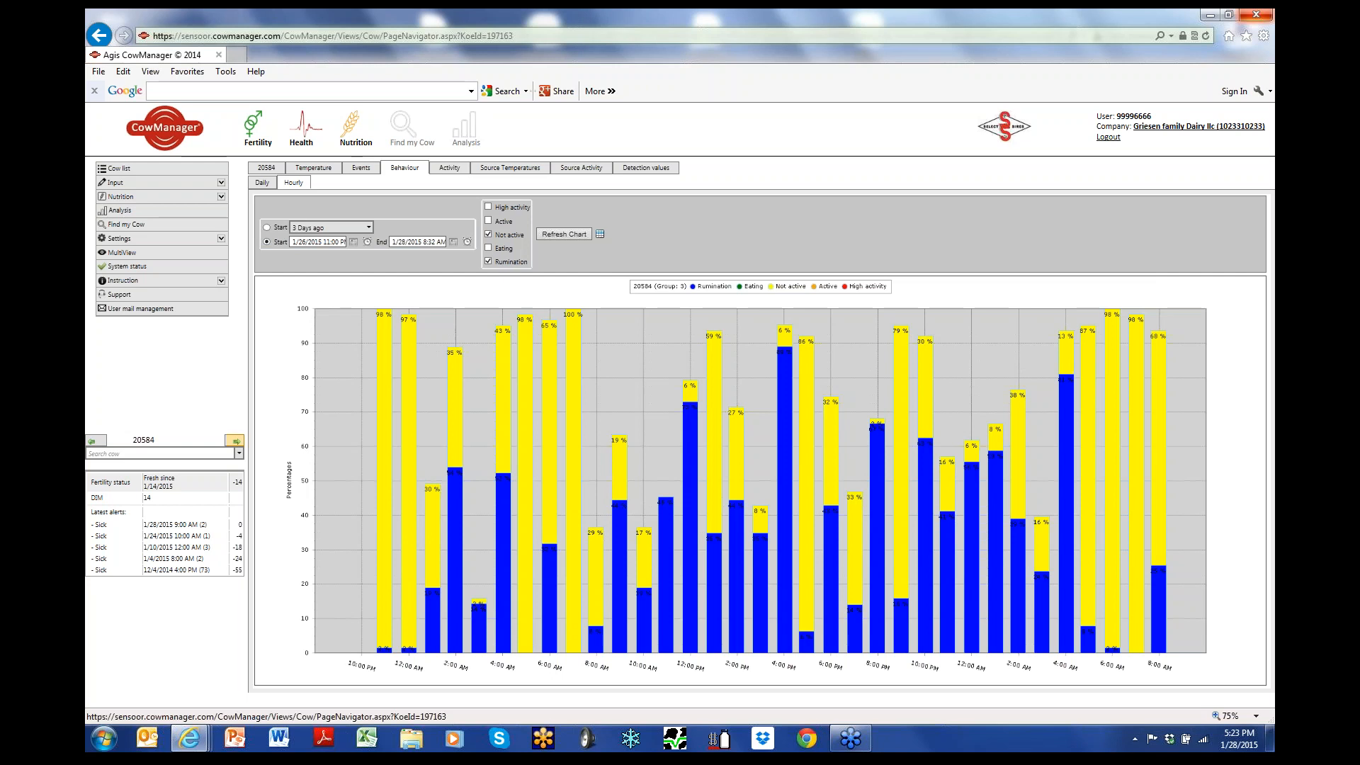
Go to the next cow, 21979, and compare its hourly and daily behaviour charts.
left_click(236, 441)
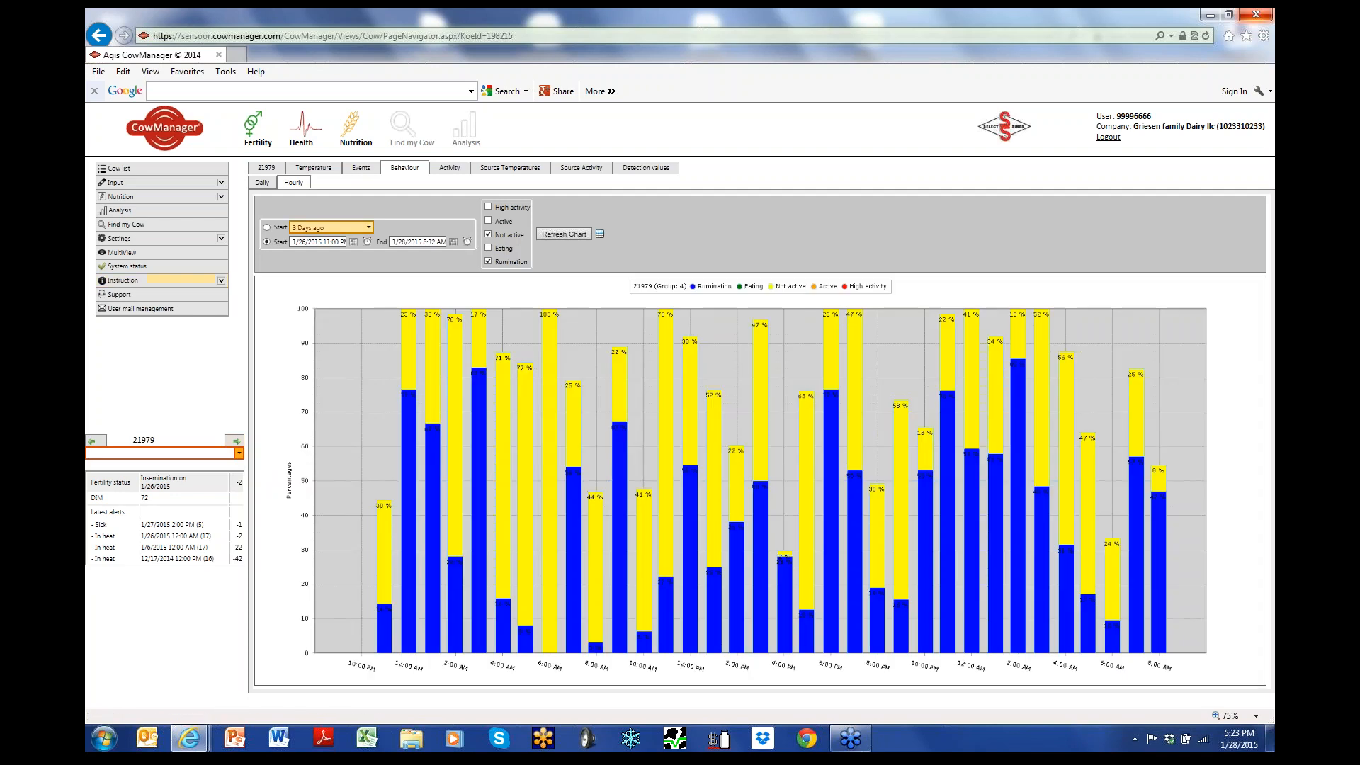
left_click(368, 226)
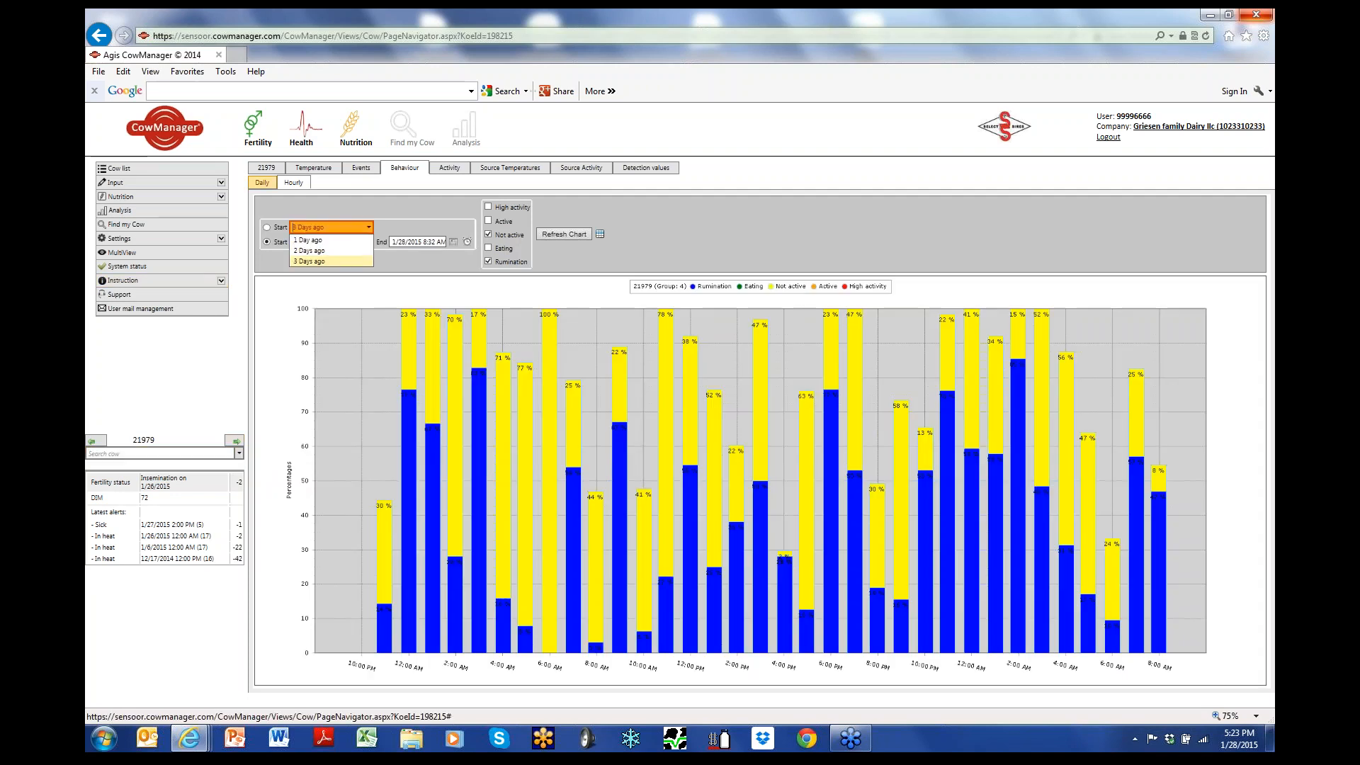
left_click(312, 261)
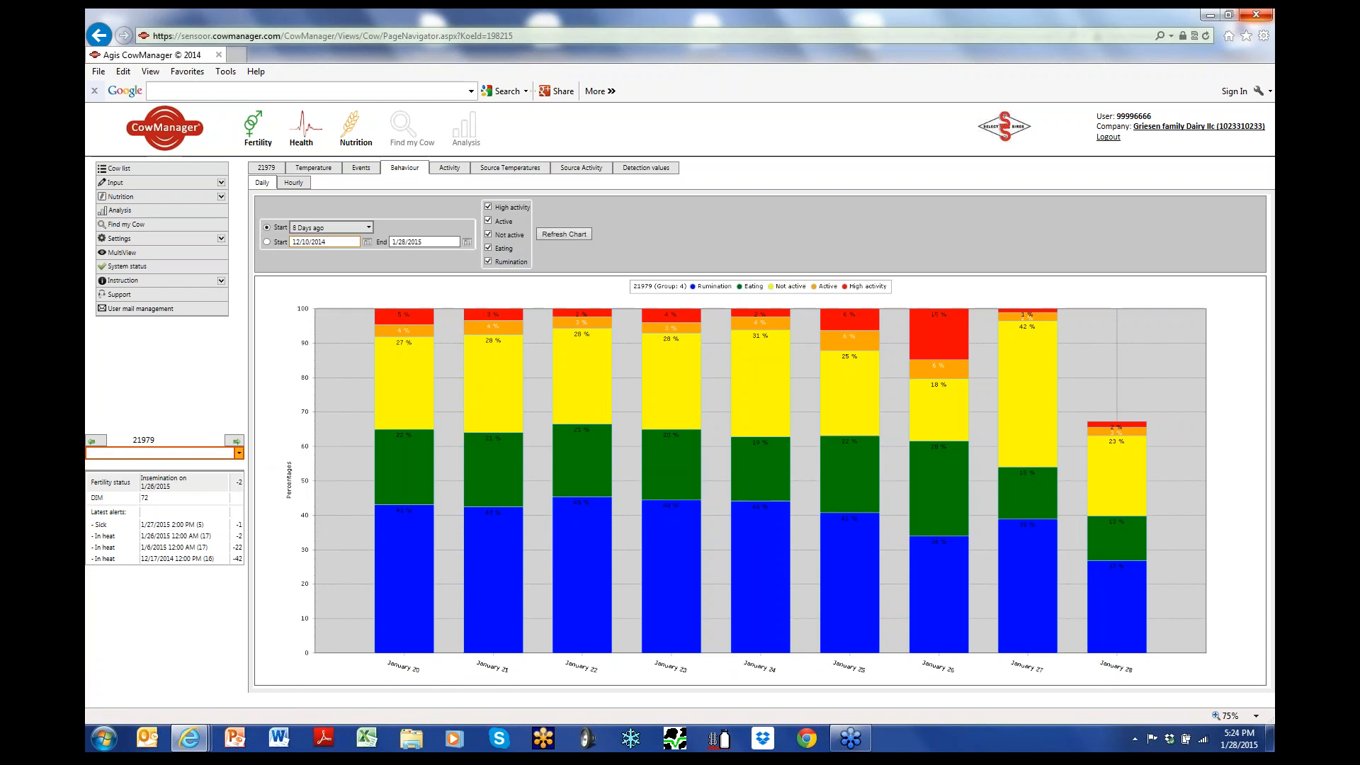
Show cow 21979's hourly behaviour chart from 3 Days ago and add High activity to it.
left_click(293, 182)
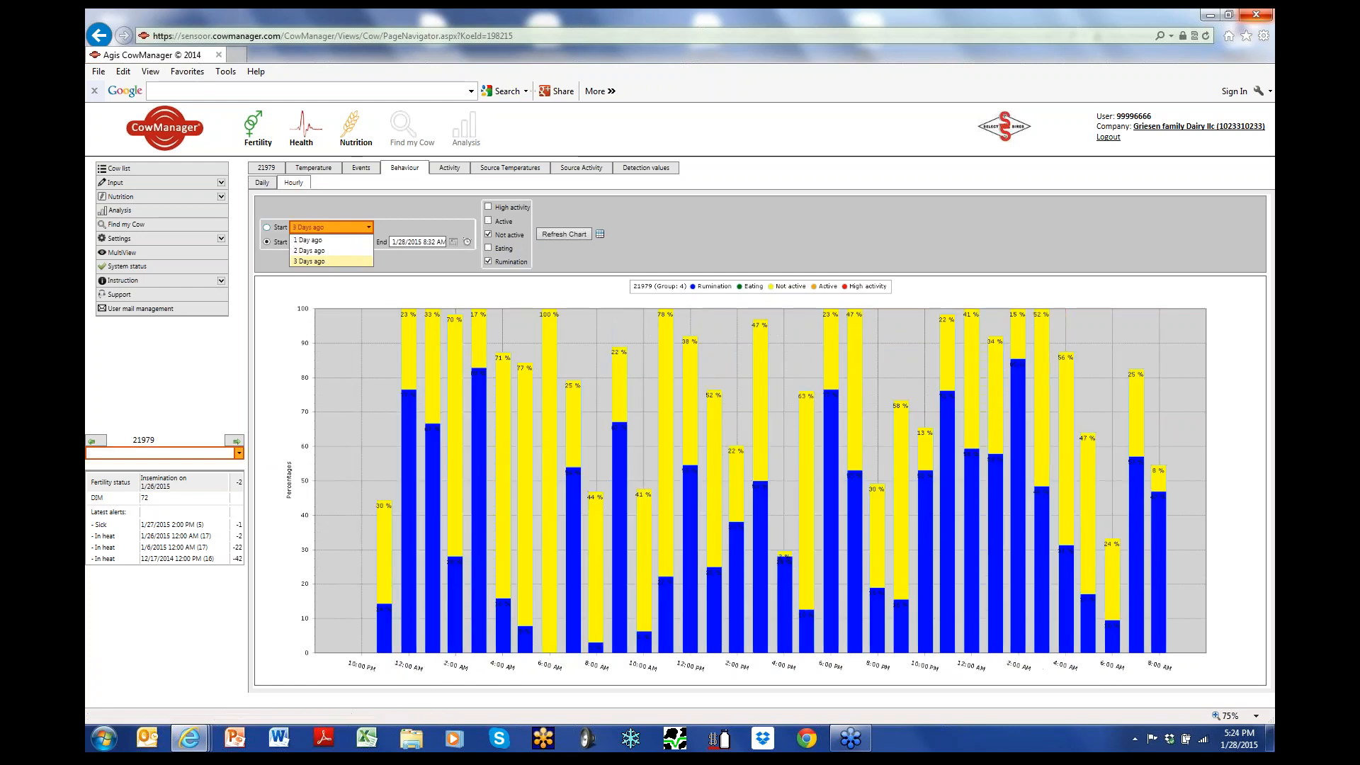
left_click(308, 261)
left_click(564, 234)
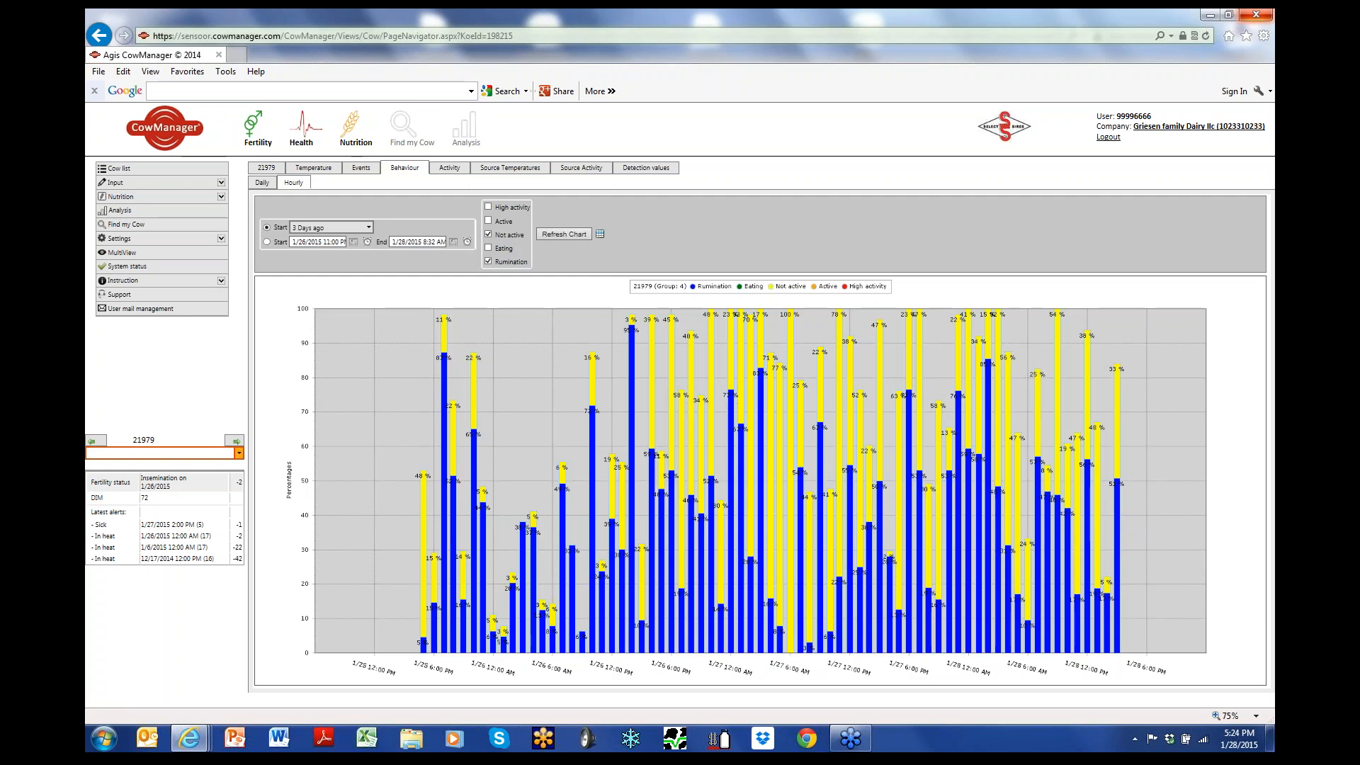
left_click(488, 206)
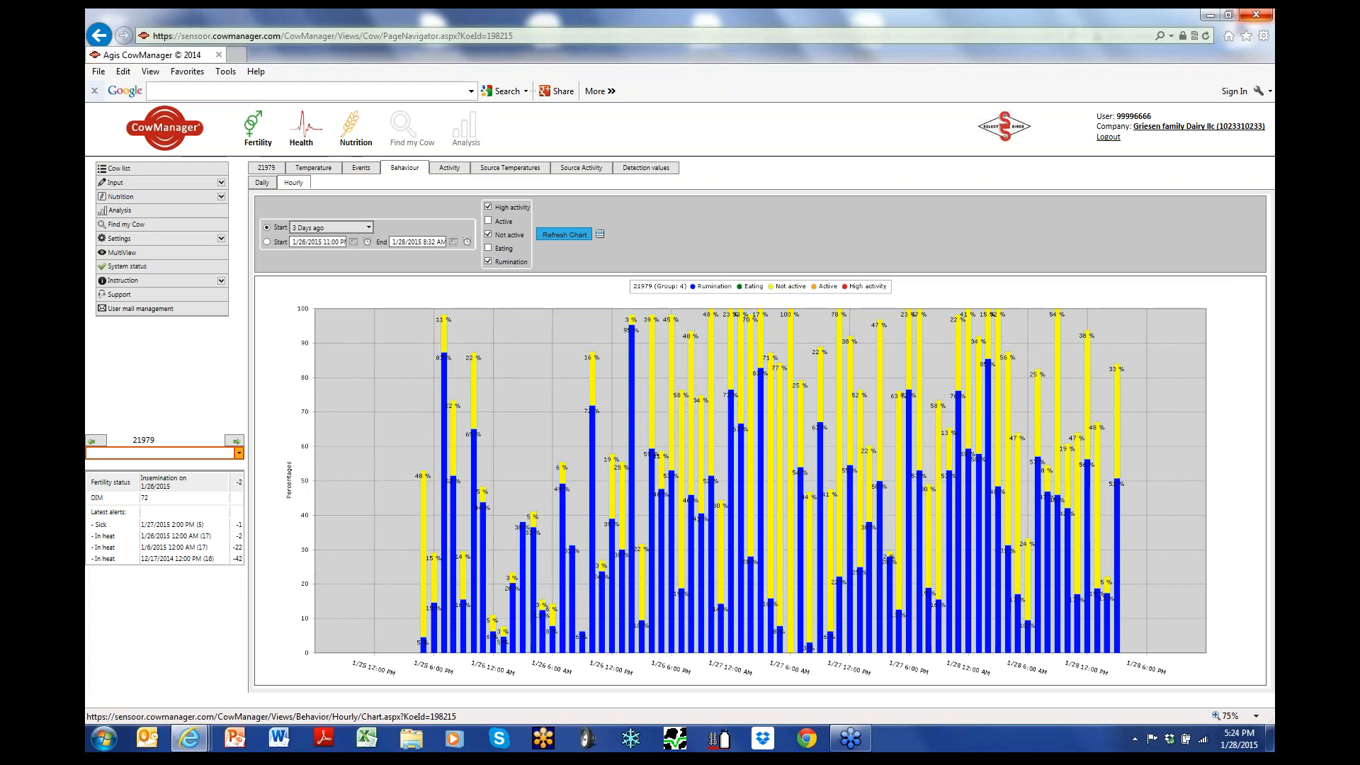
left_click(564, 235)
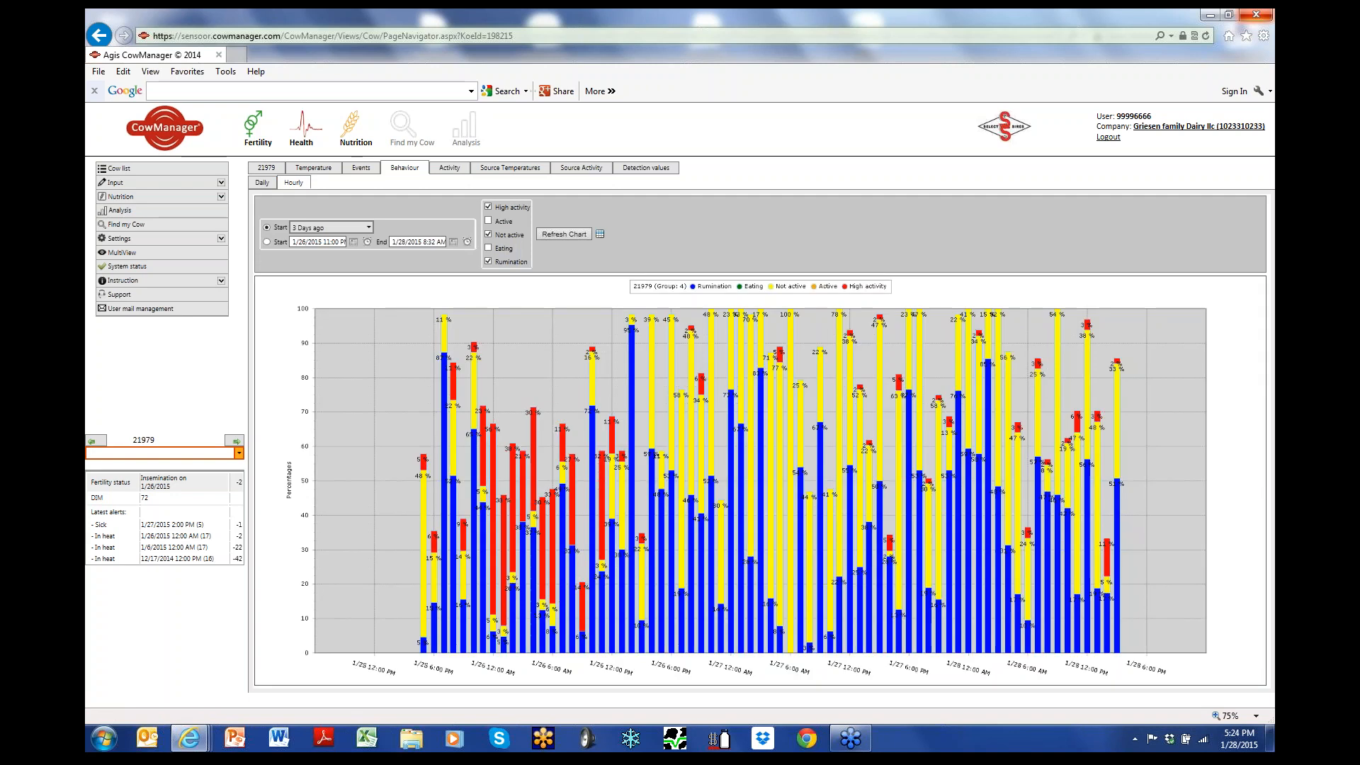
Plot all five behaviours in cow 21979's hourly chart, and reduce the chart to High activity and Rumination only.
left_click(488, 220)
left_click(488, 247)
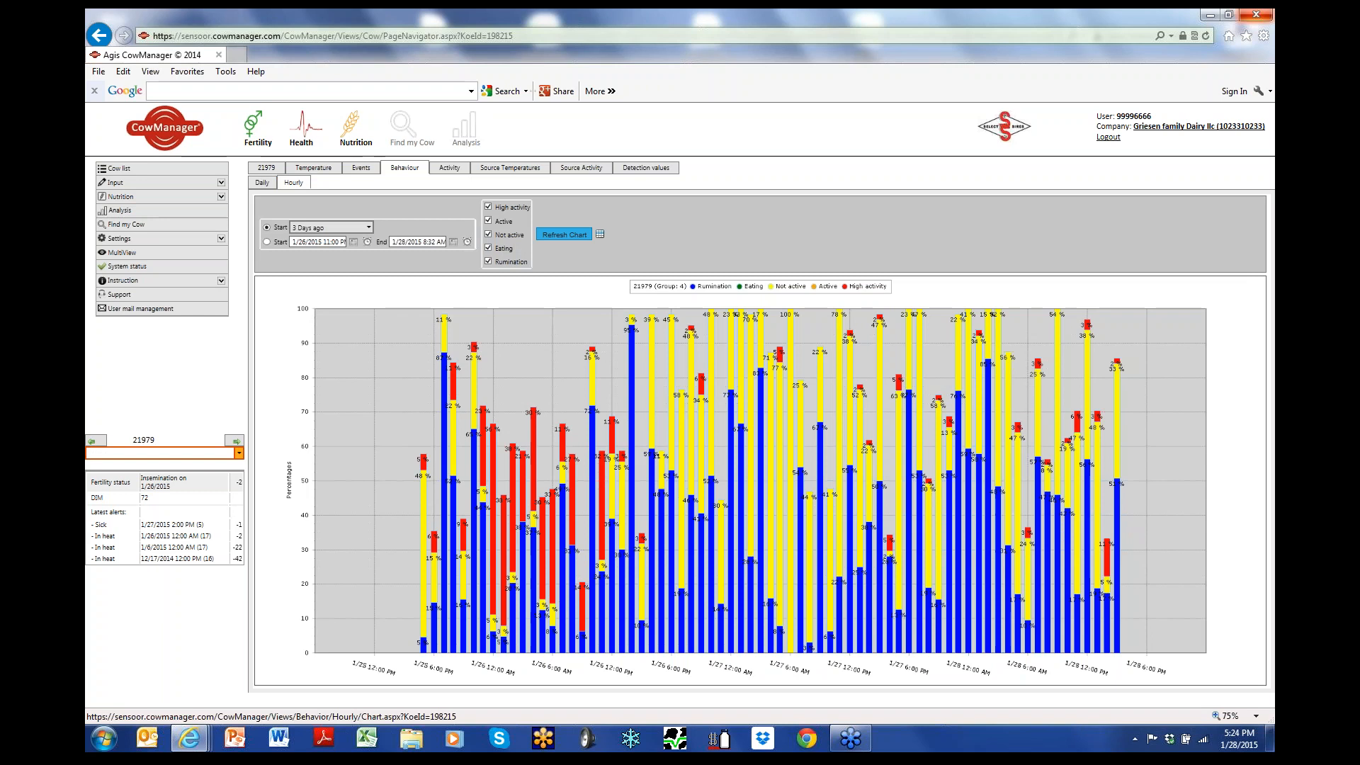
left_click(565, 234)
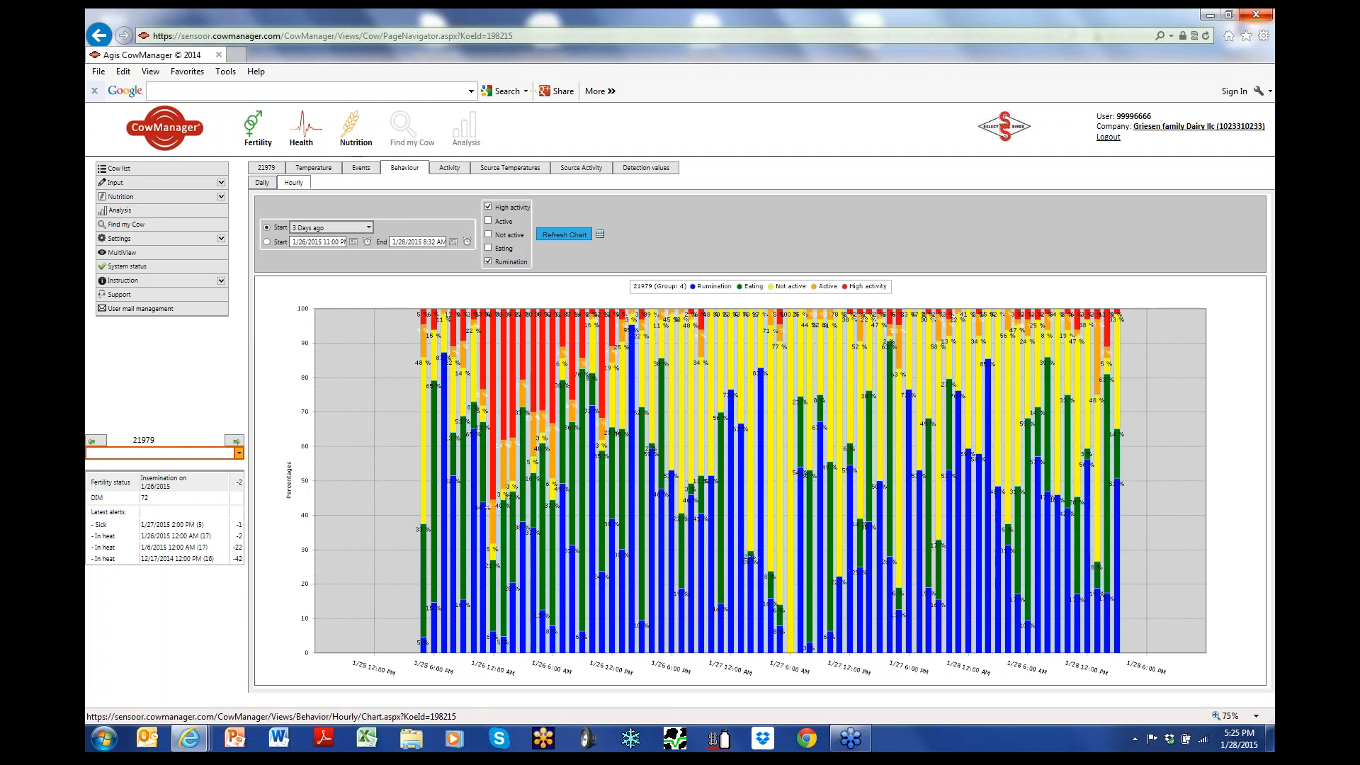
left_click(564, 234)
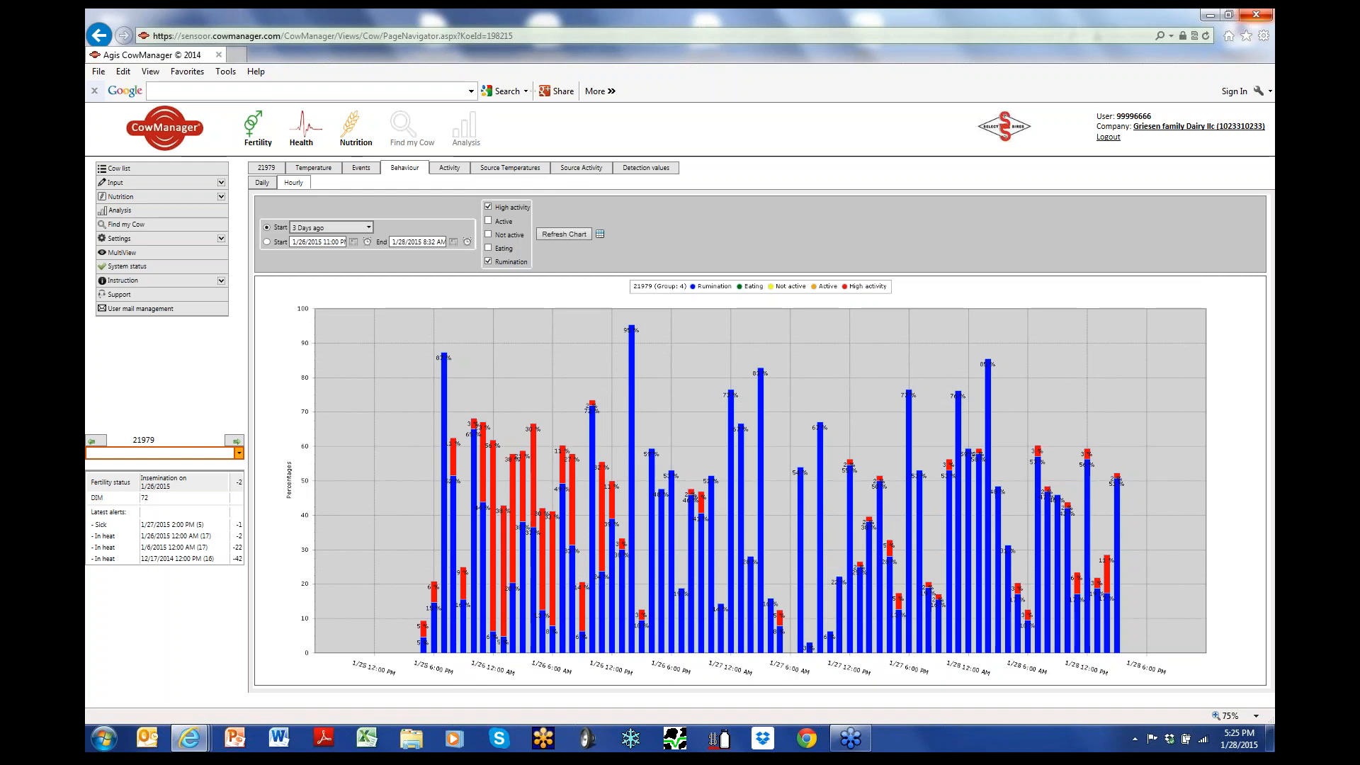
Return to the cow list, show all cows and sort them by rumination minutes from lowest to highest.
left_click(119, 168)
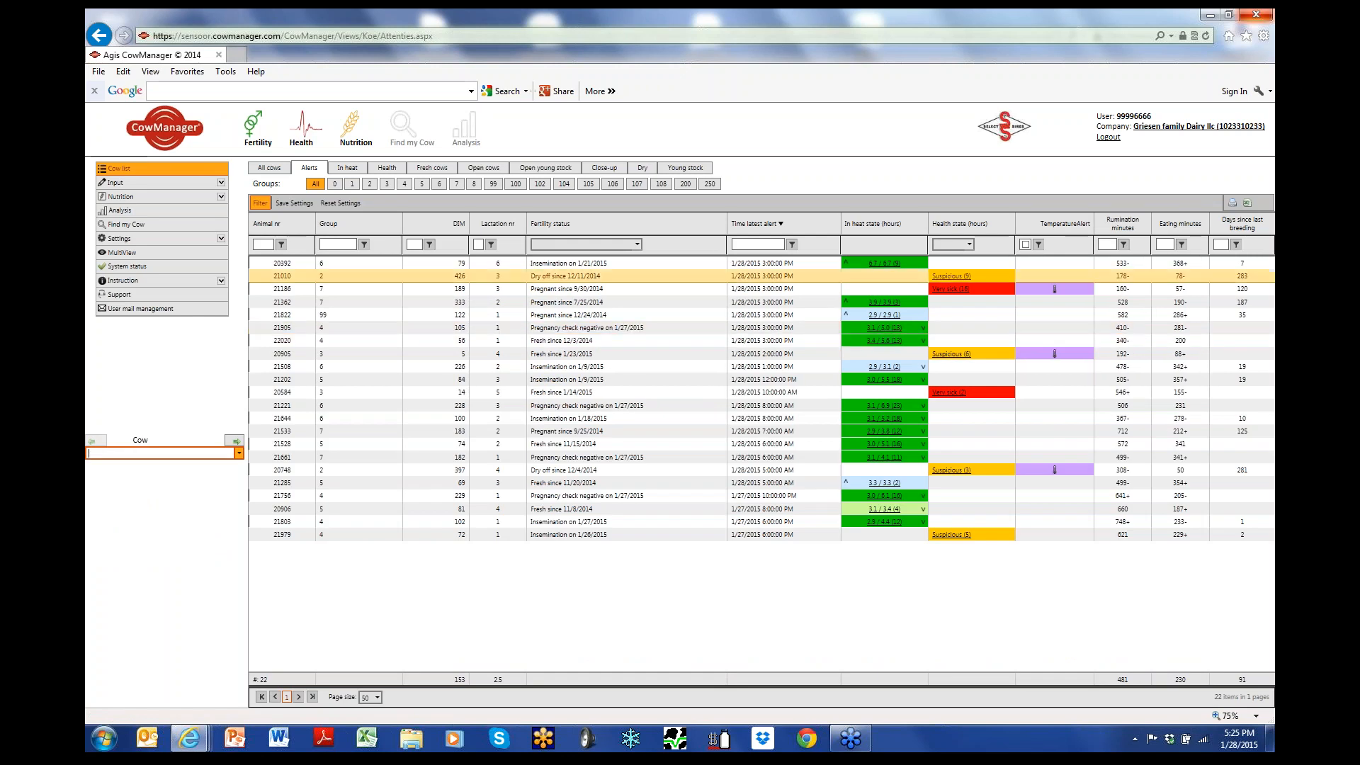
left_click(269, 168)
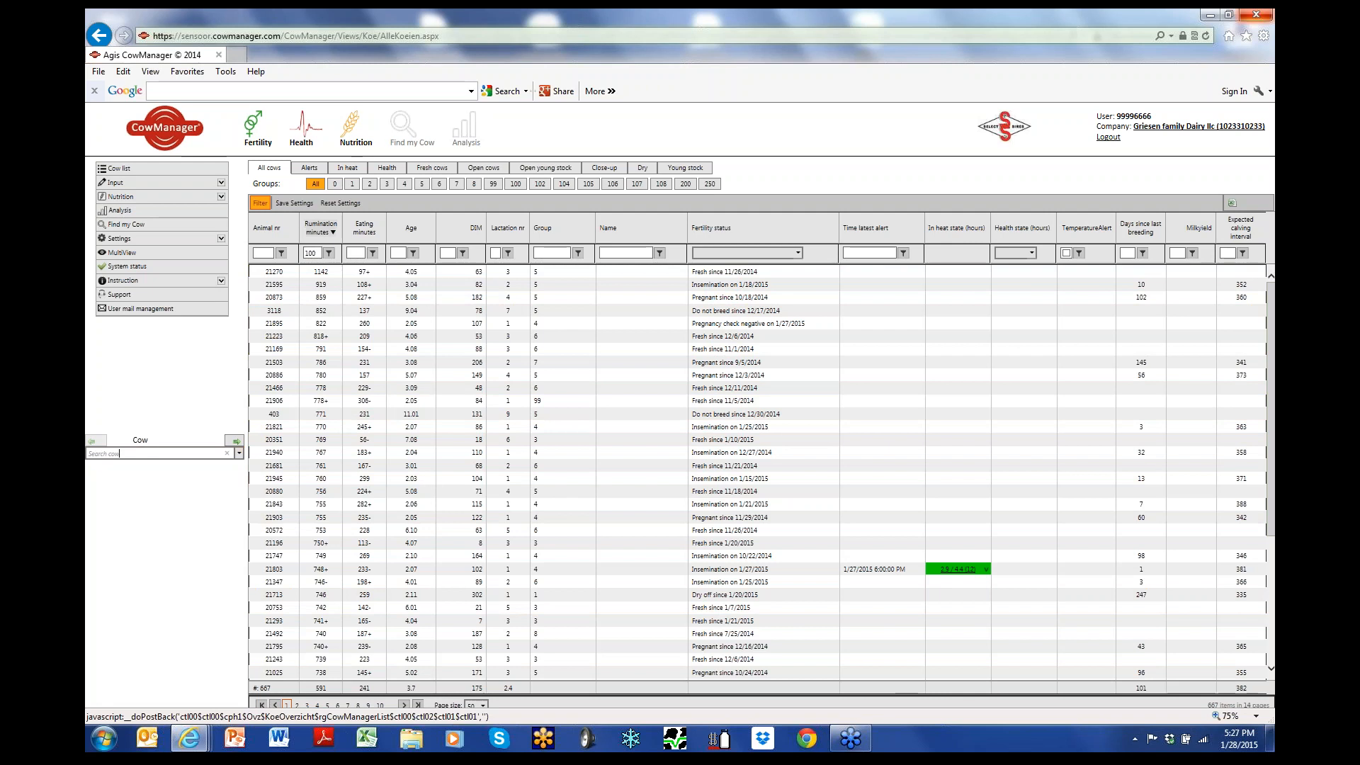
left_click(321, 228)
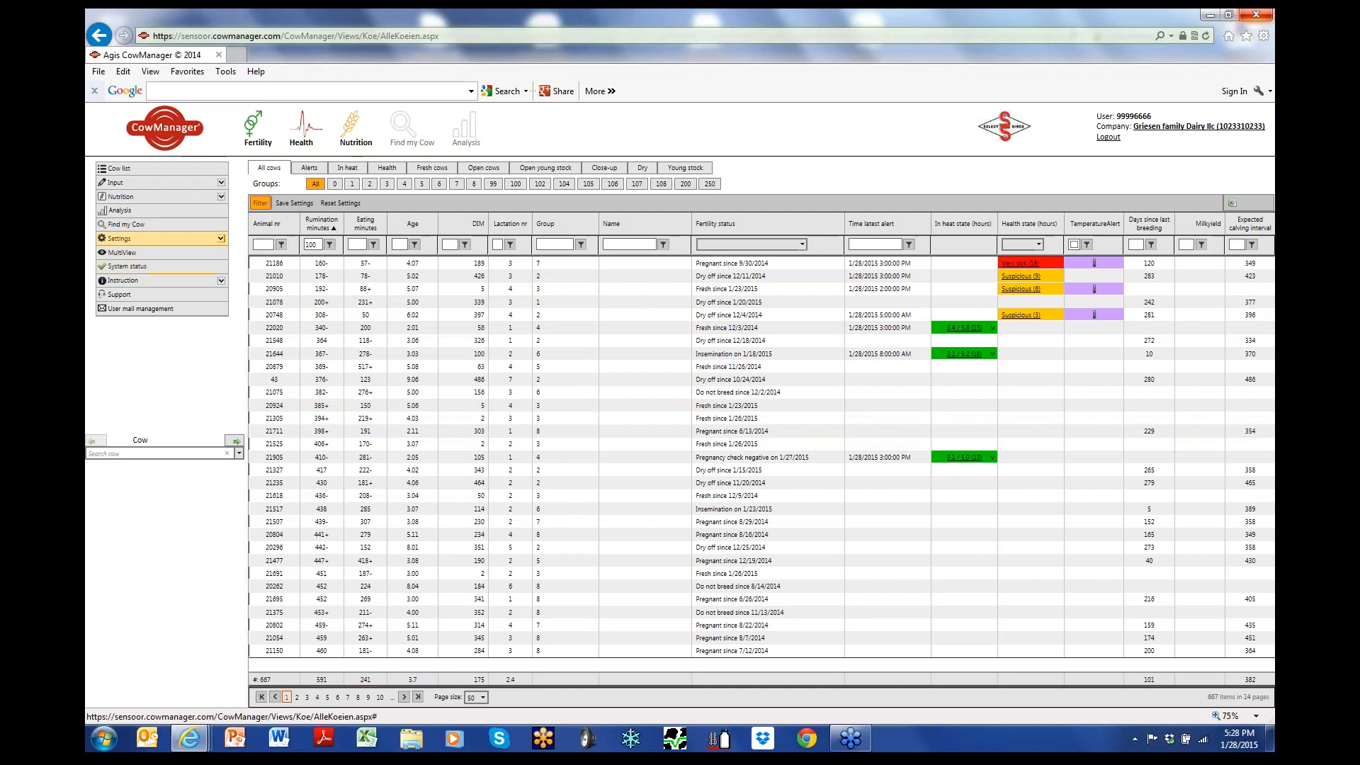
Bring up the manual entry form for adding cows.
left_click(141, 182)
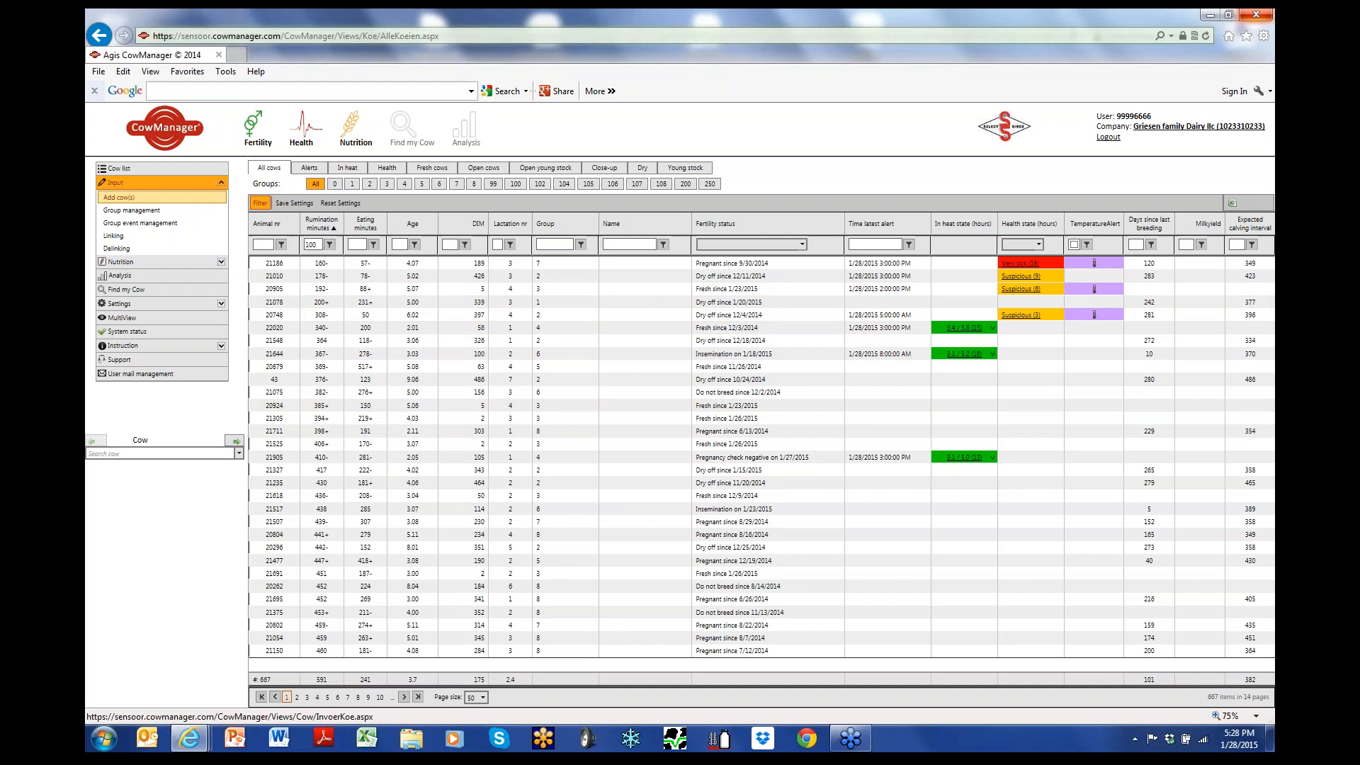
left_click(119, 197)
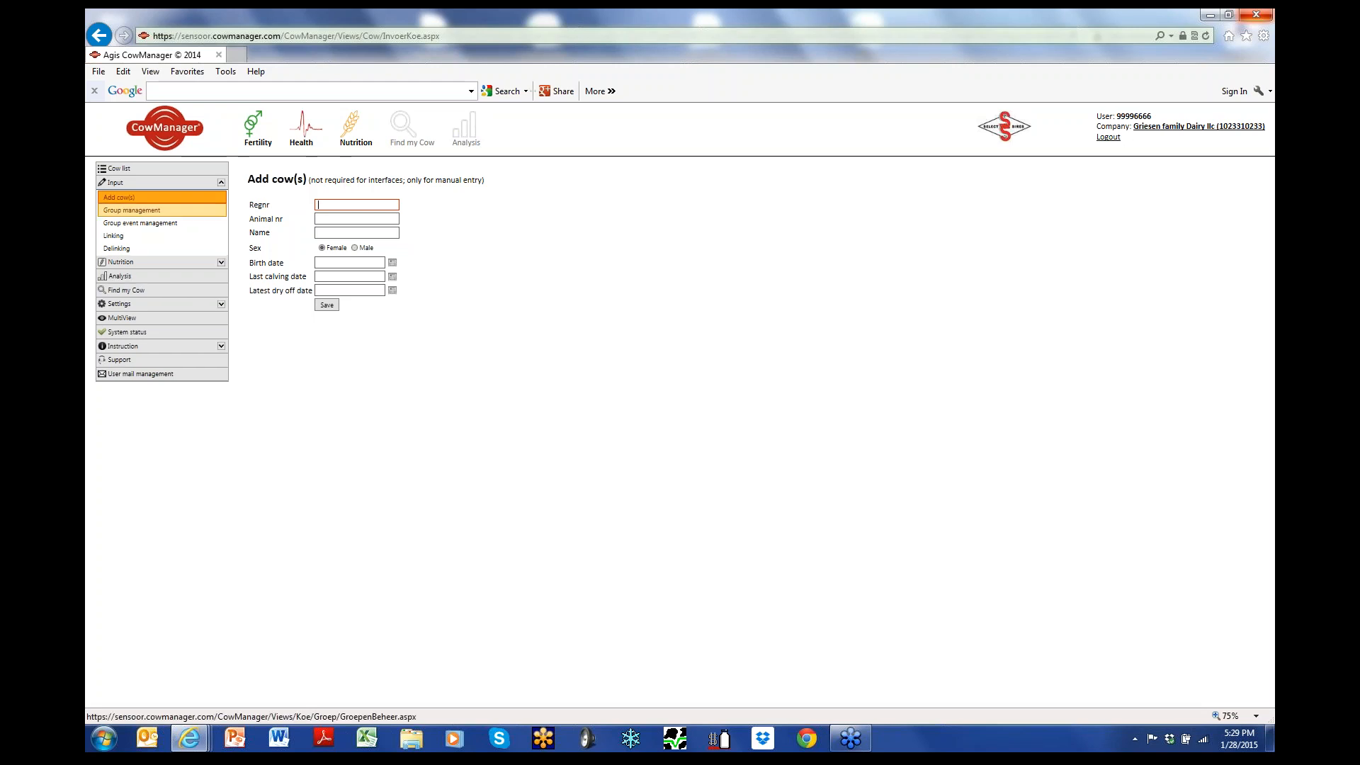
View the cows of group 3 in group management, and select and deselect cow 20240.
left_click(132, 211)
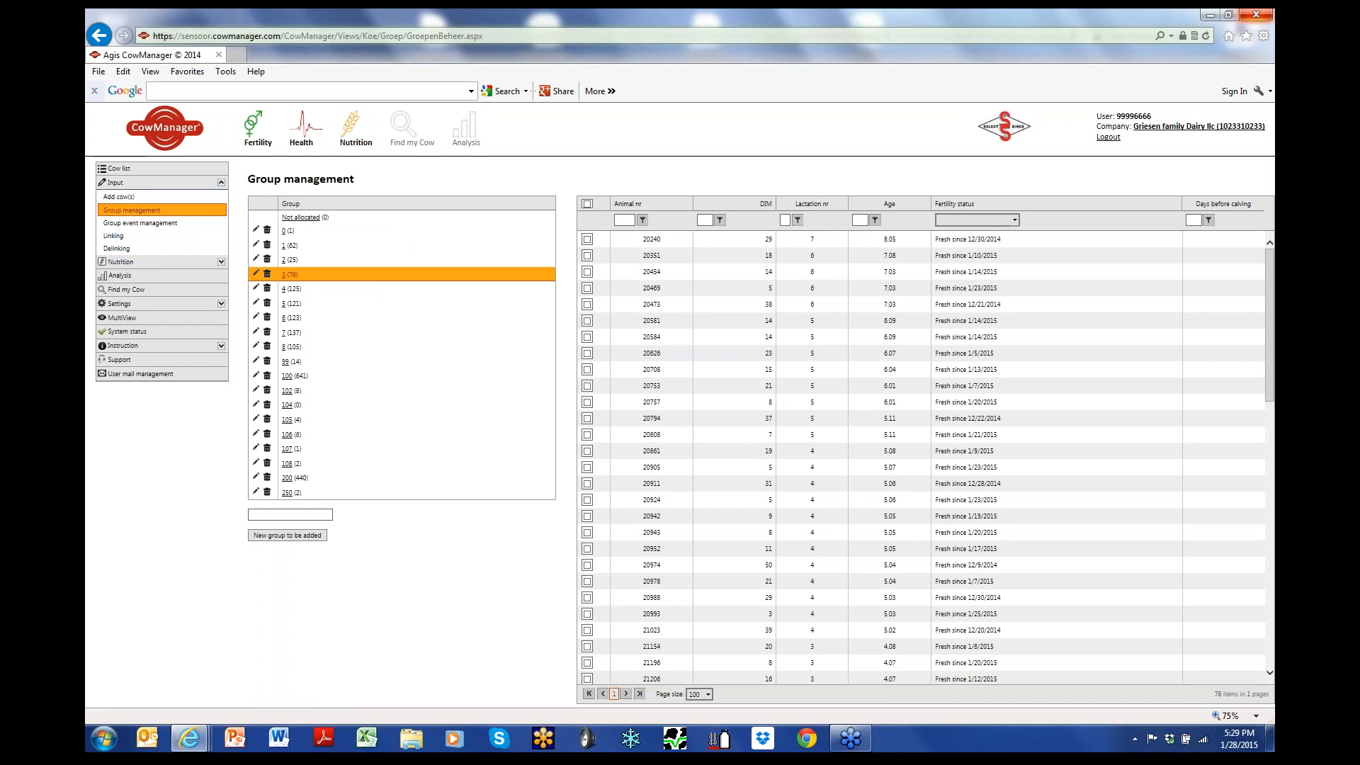
left_click(588, 239)
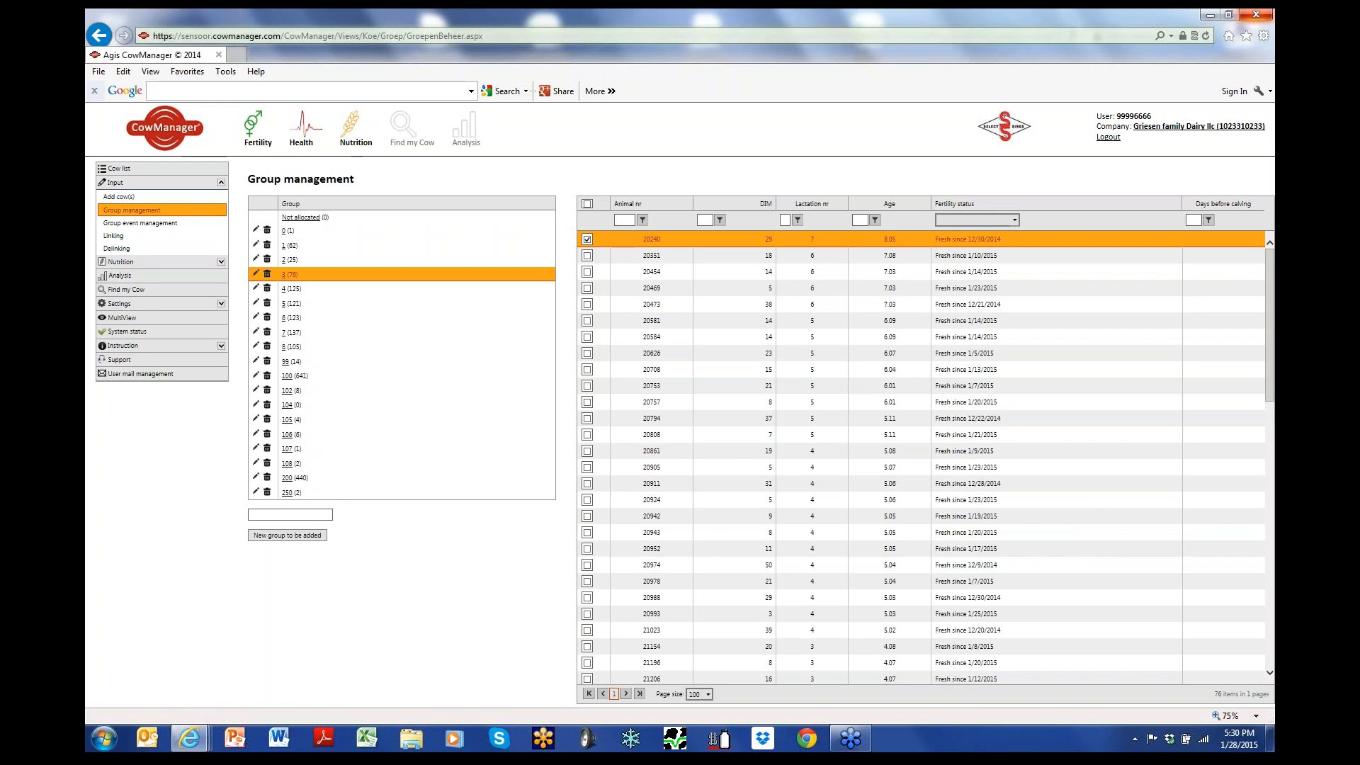
left_click(588, 240)
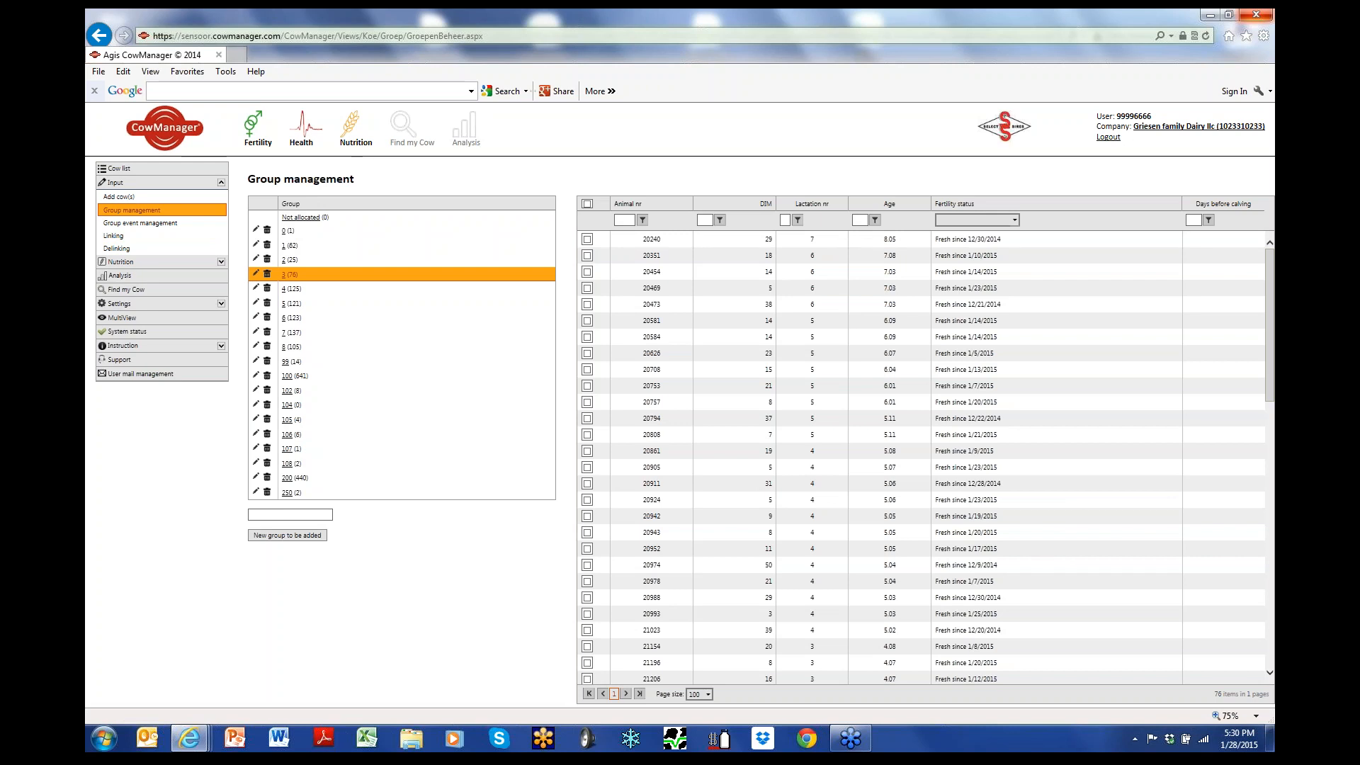
In group event management, fill in a new event for the Lactating cows group dated 1/28/2015.
left_click(140, 223)
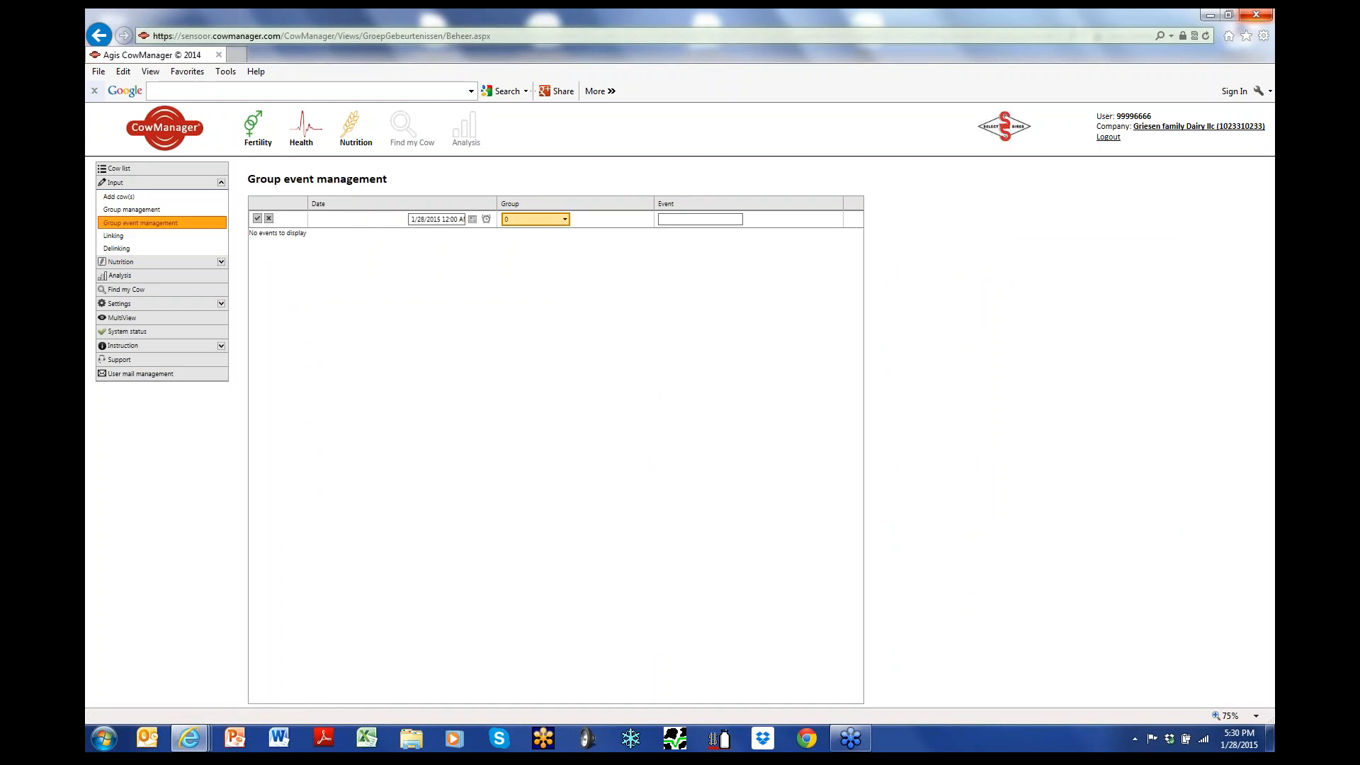
left_click(563, 219)
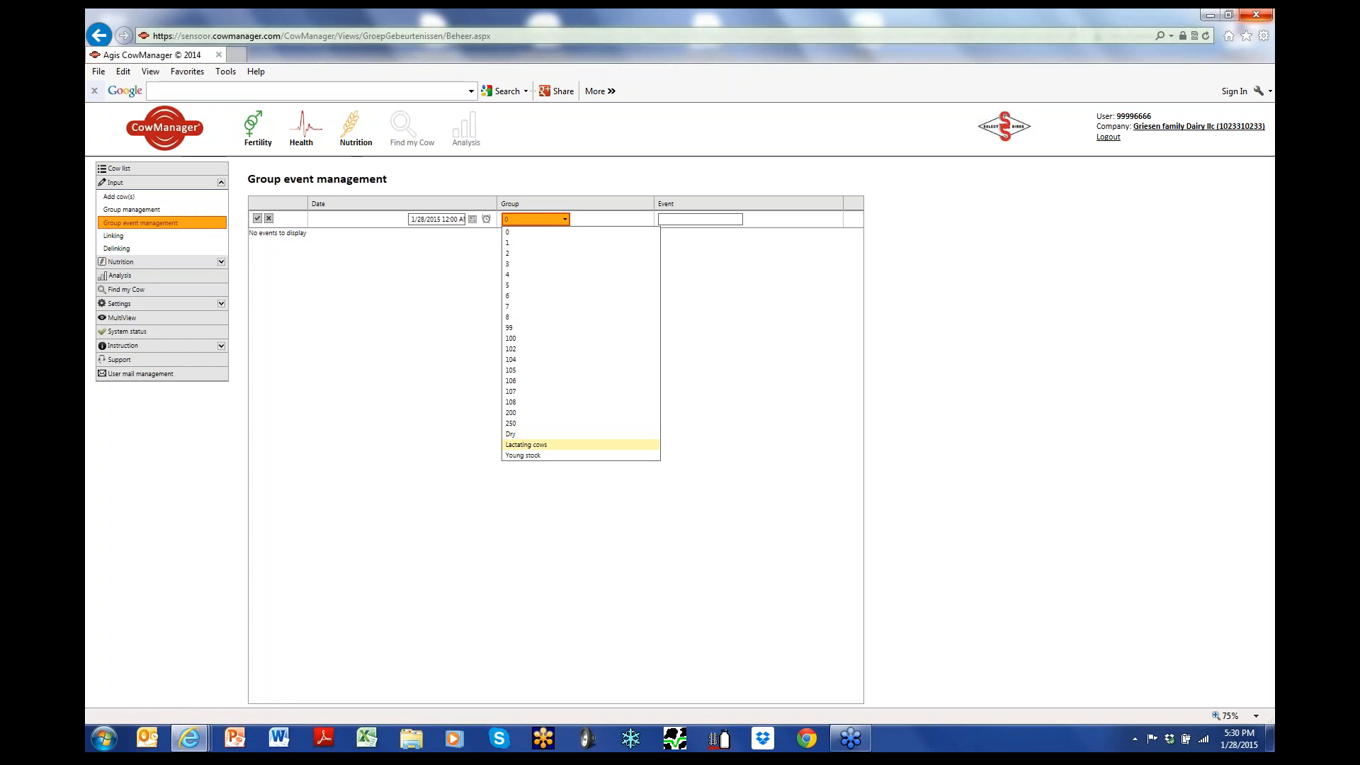
left_click(715, 445)
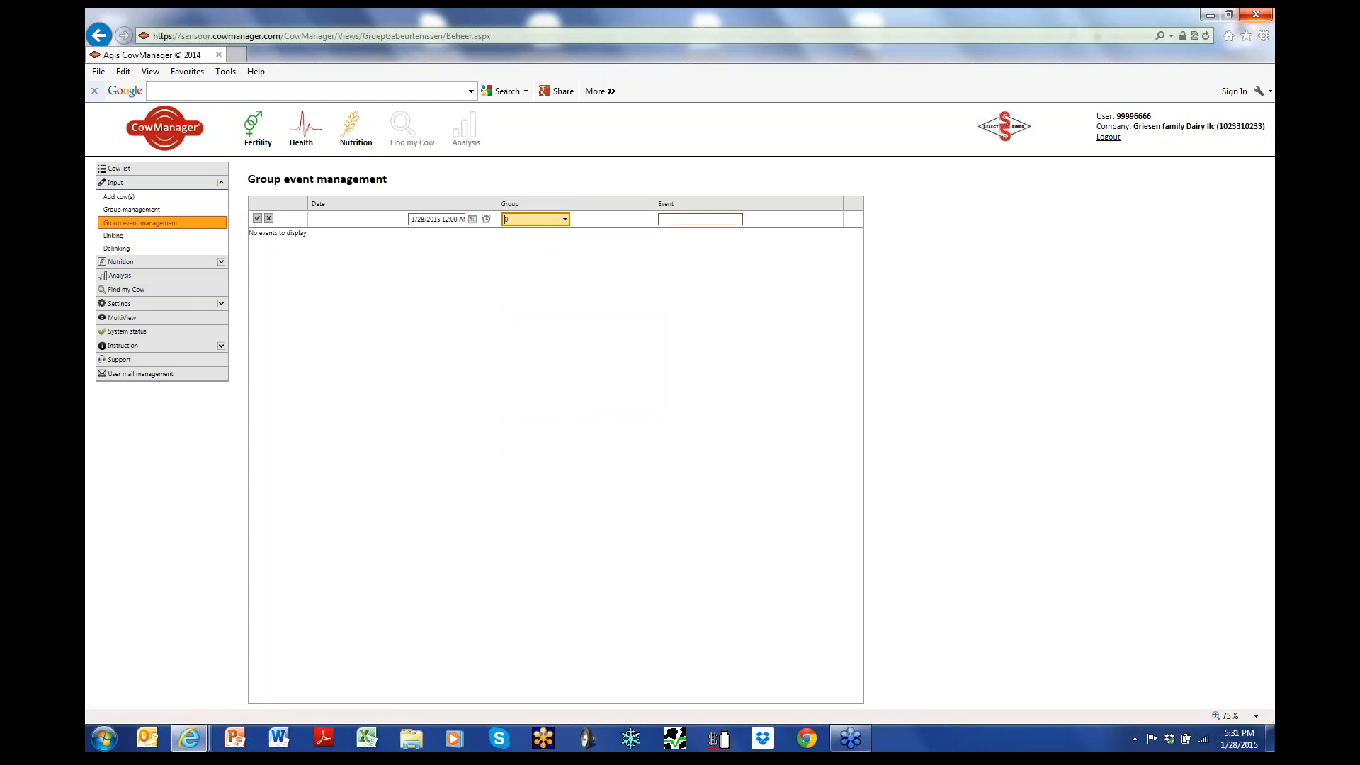
left_click(564, 219)
left_click(546, 445)
left_click(473, 218)
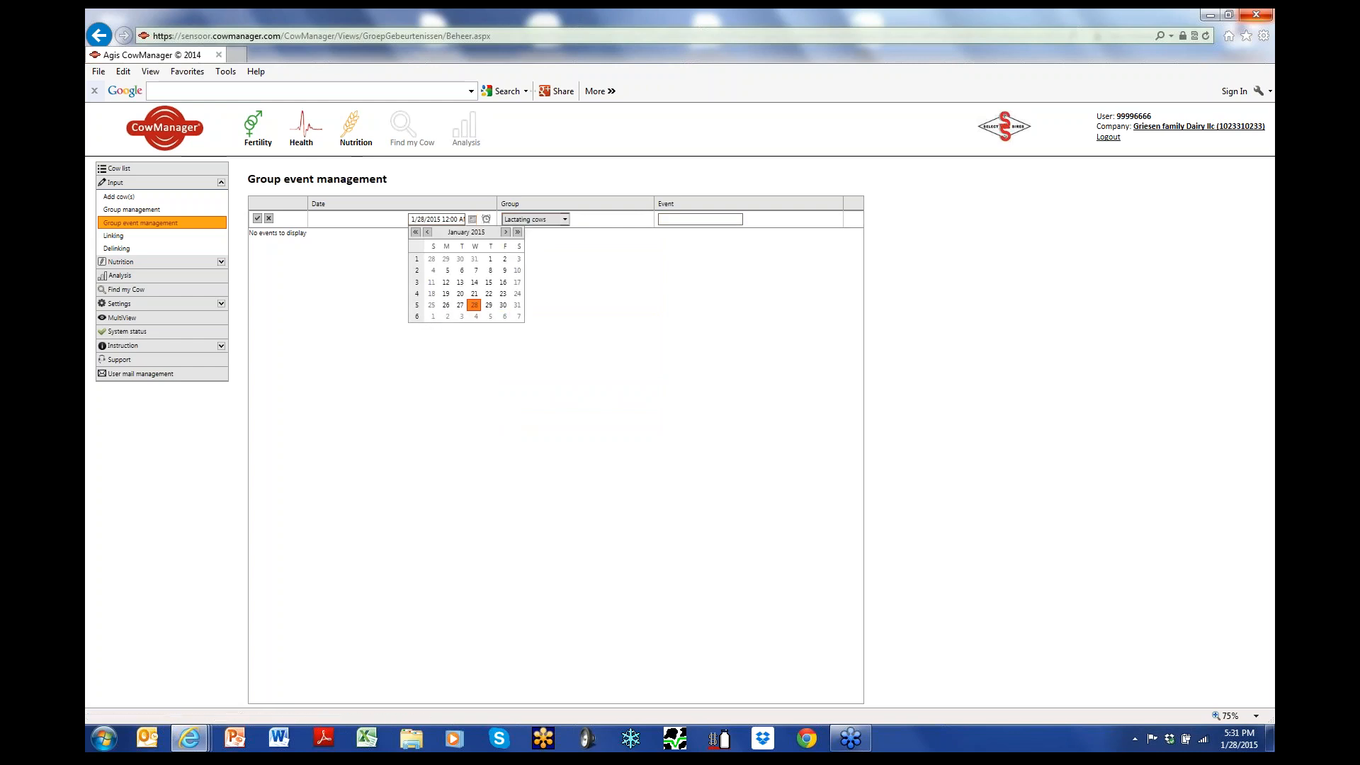
left_click(473, 305)
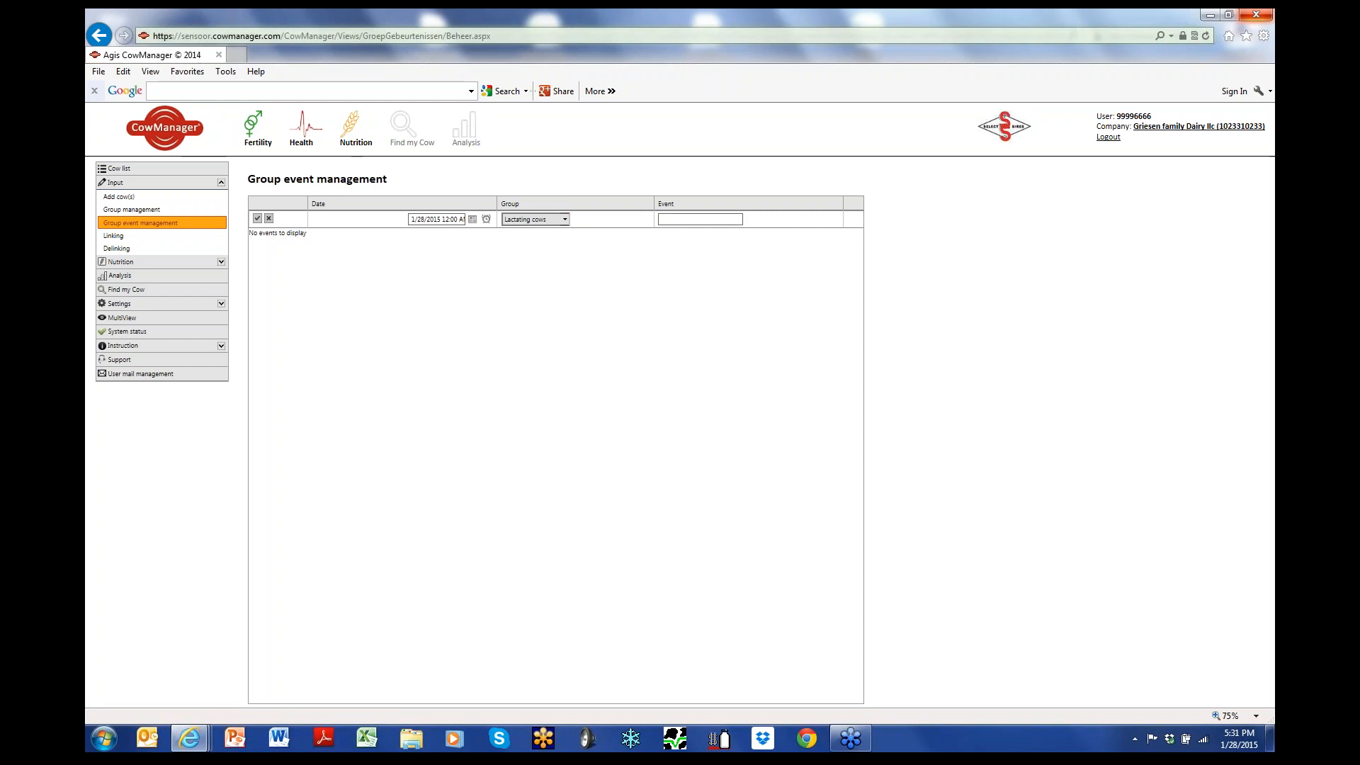
Change the new event's group to 5 and keep its date at 1/28/2015.
left_click(565, 220)
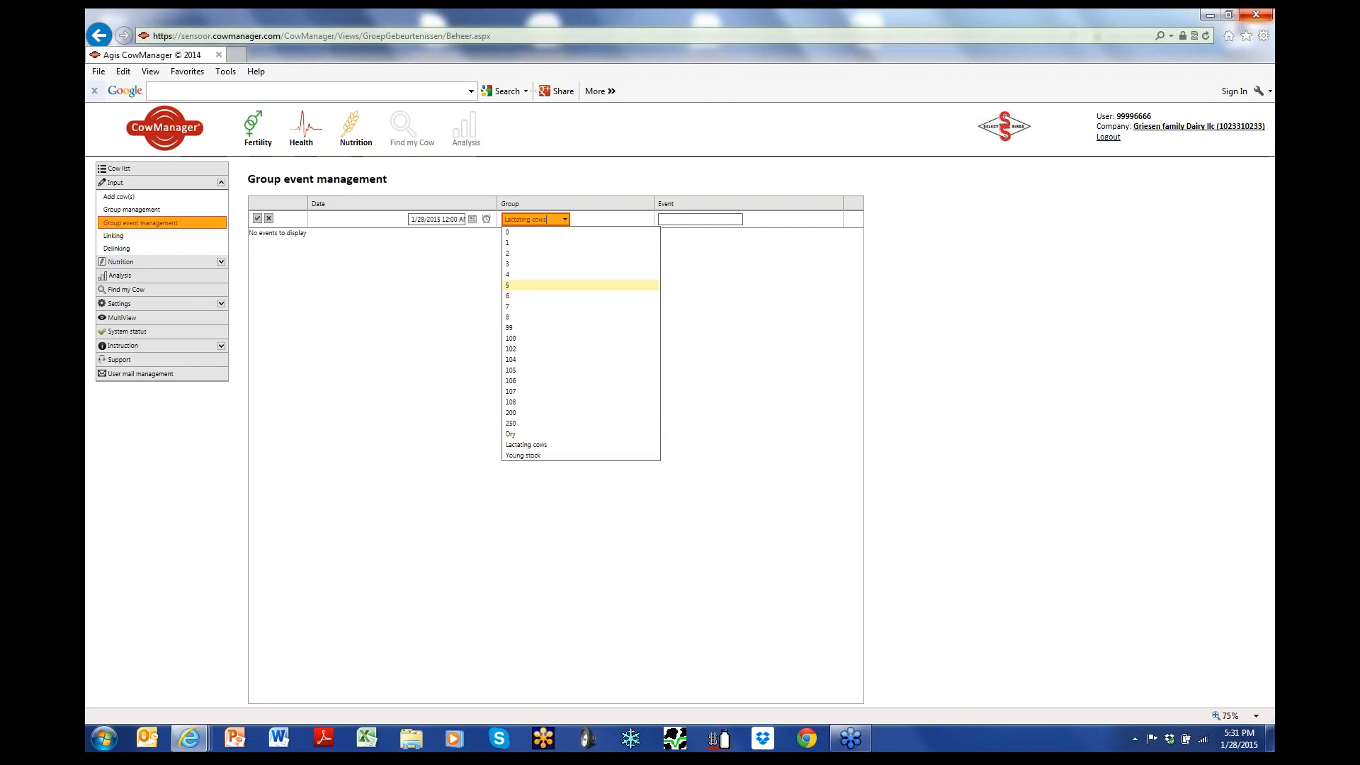
key("Return")
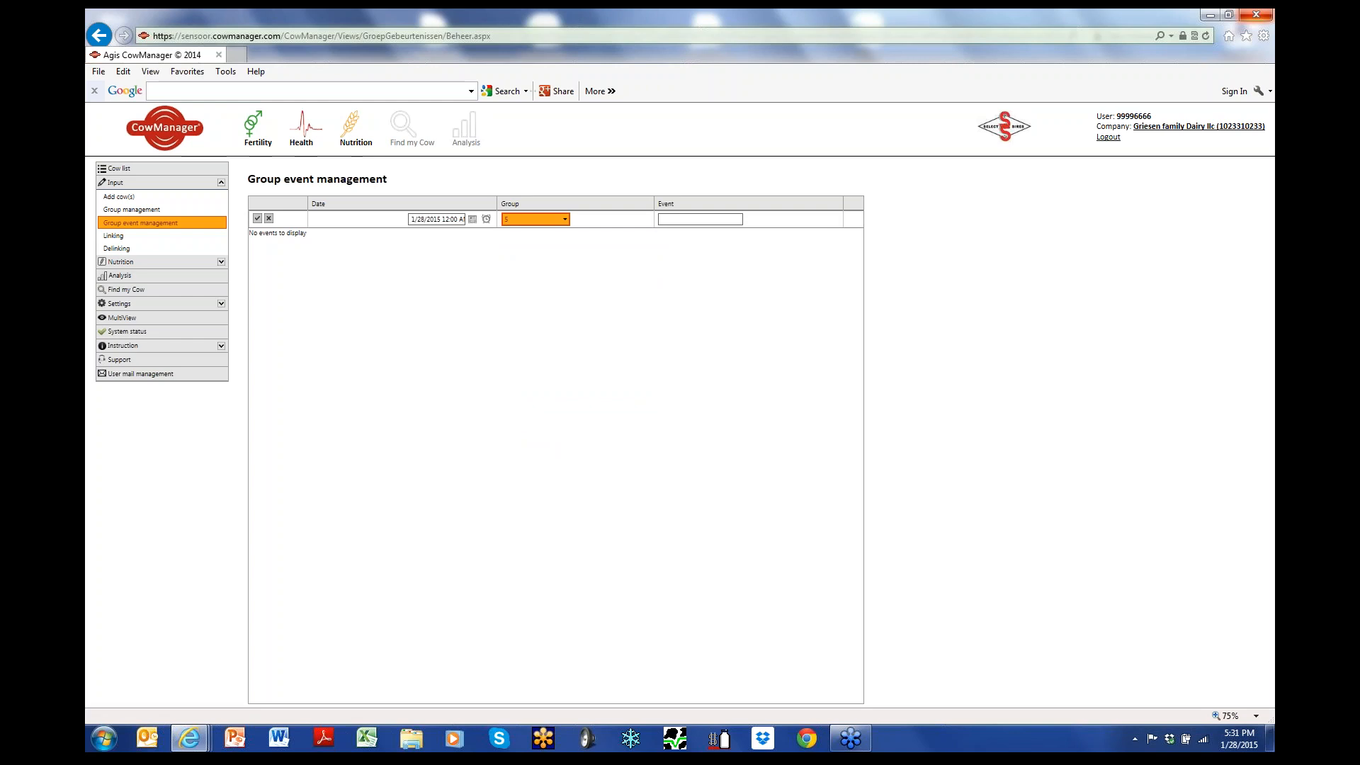
left_click(472, 219)
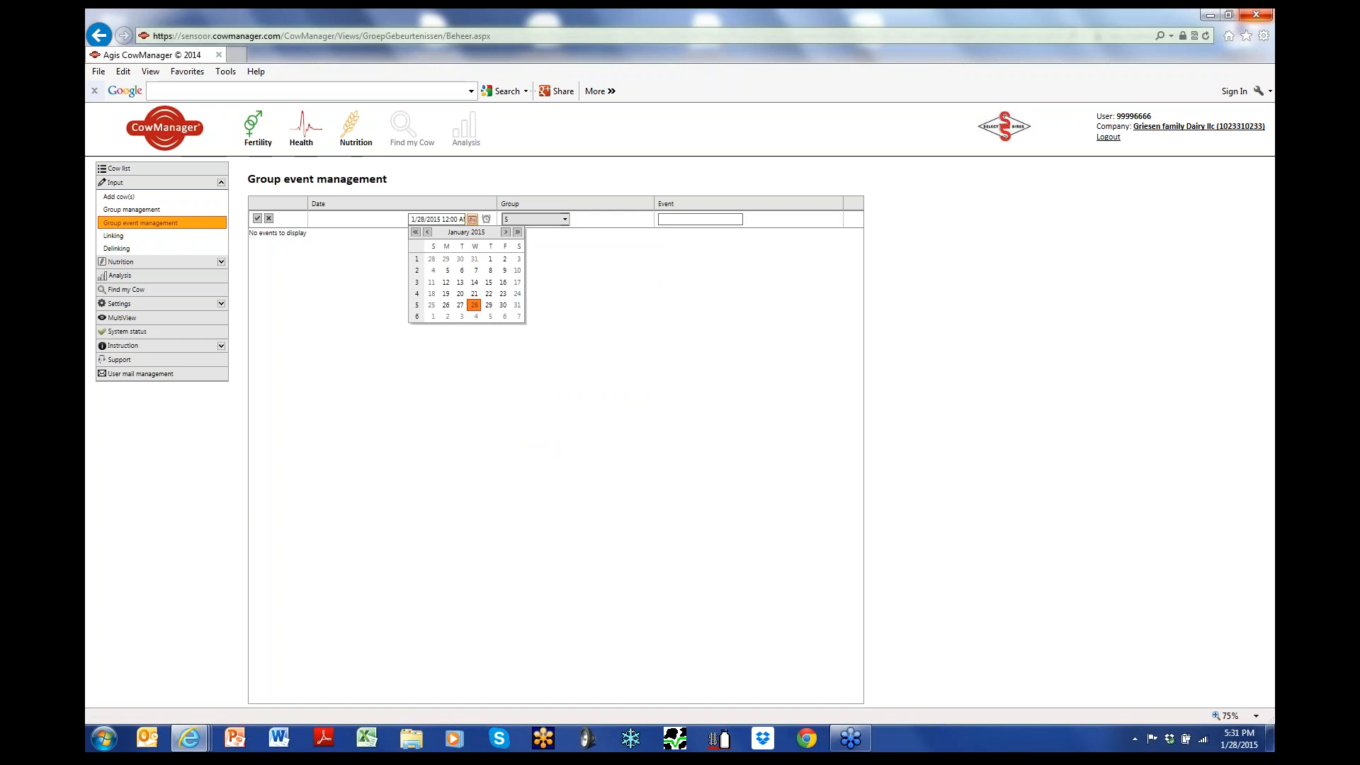
left_click(473, 305)
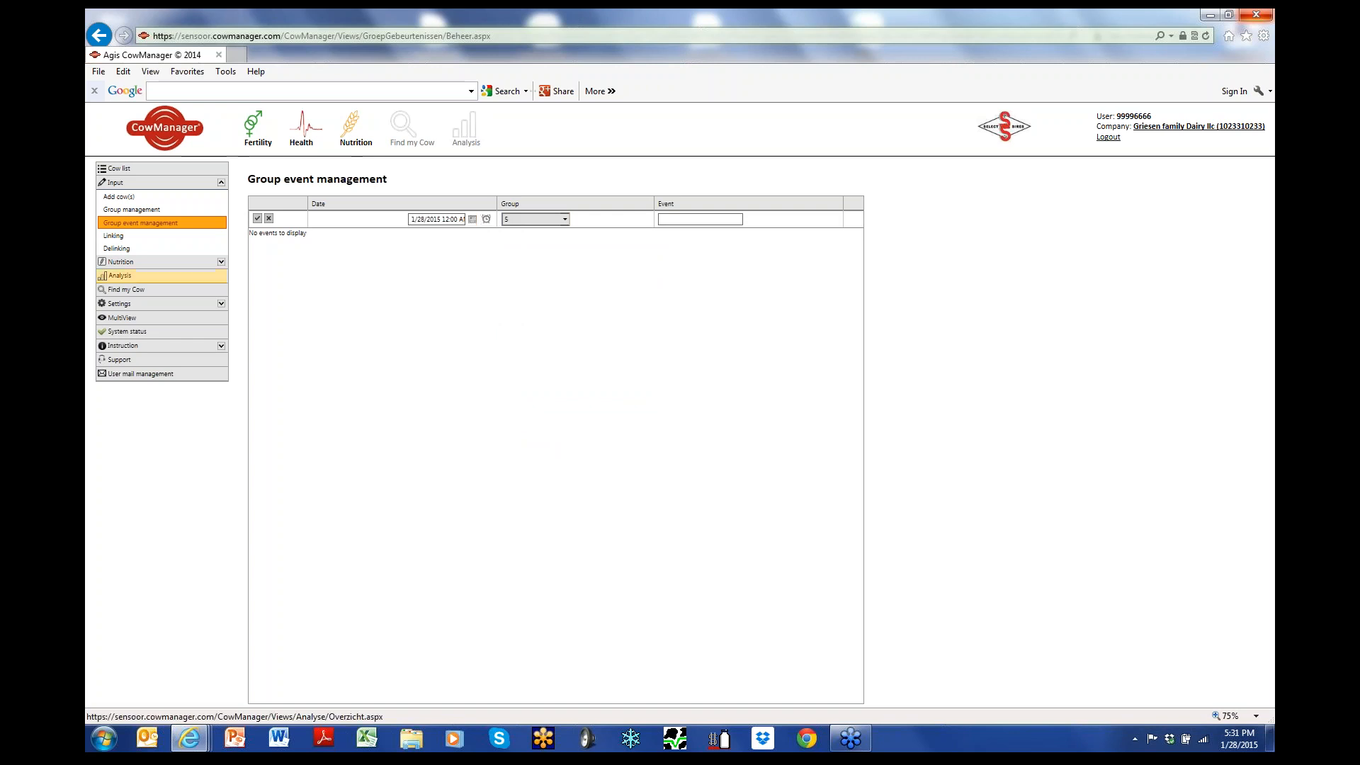
Select cow 3 for linking, look through the available SensOors, and view the delinking page.
left_click(142, 235)
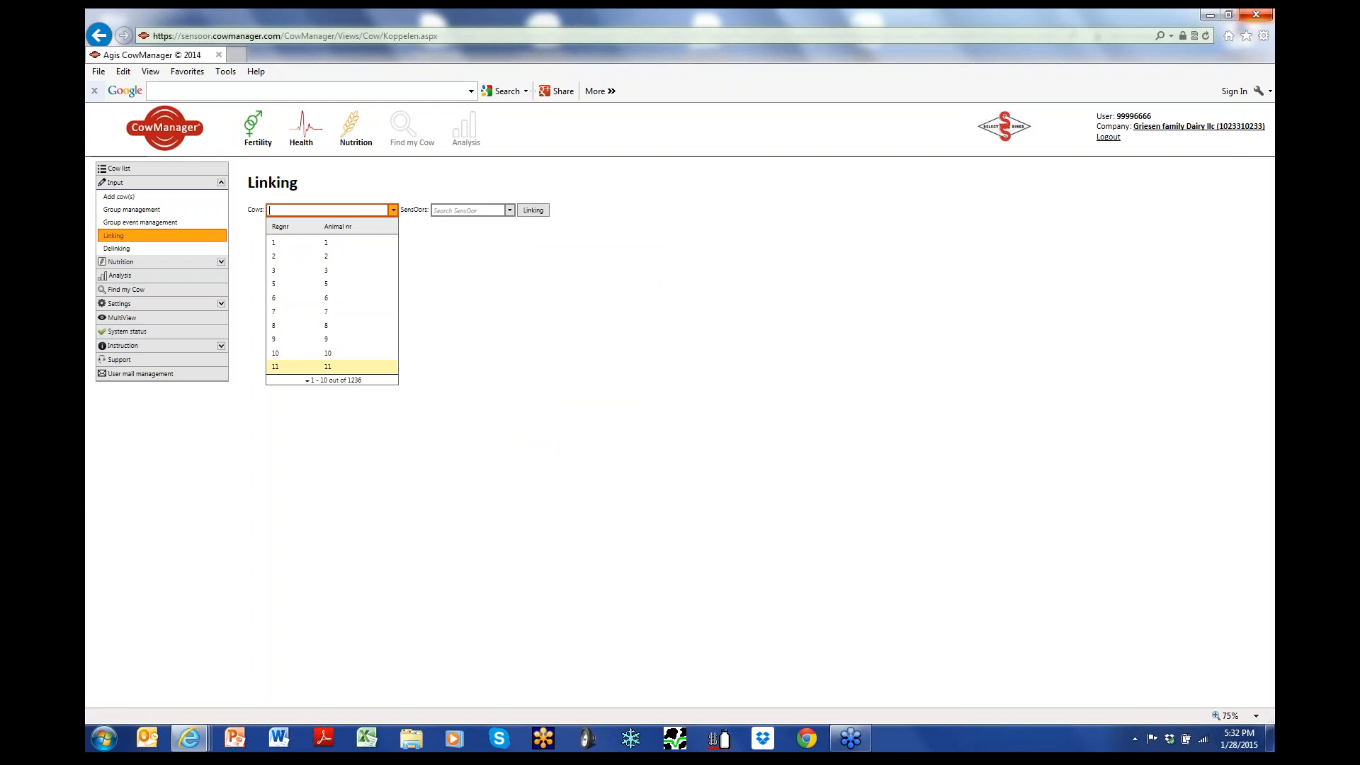
left_click(471, 210)
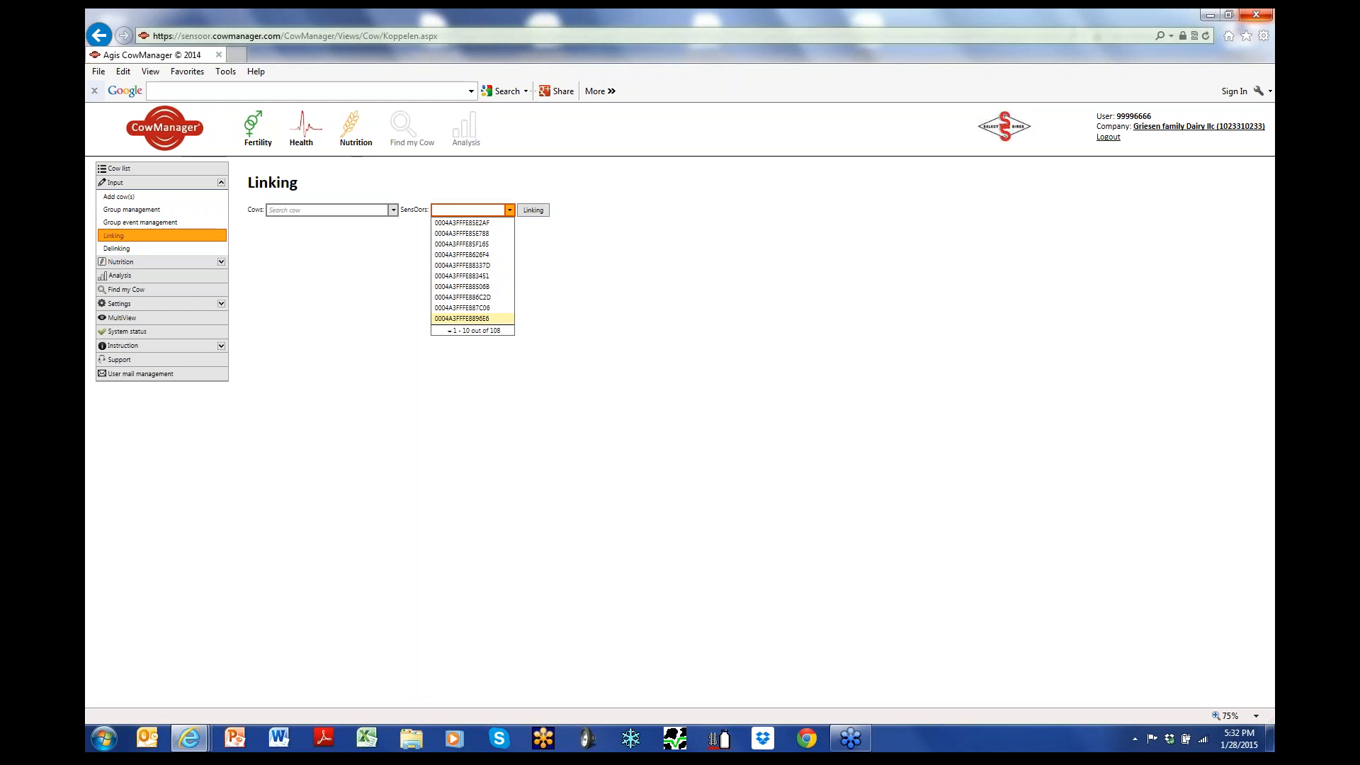
left_click(393, 210)
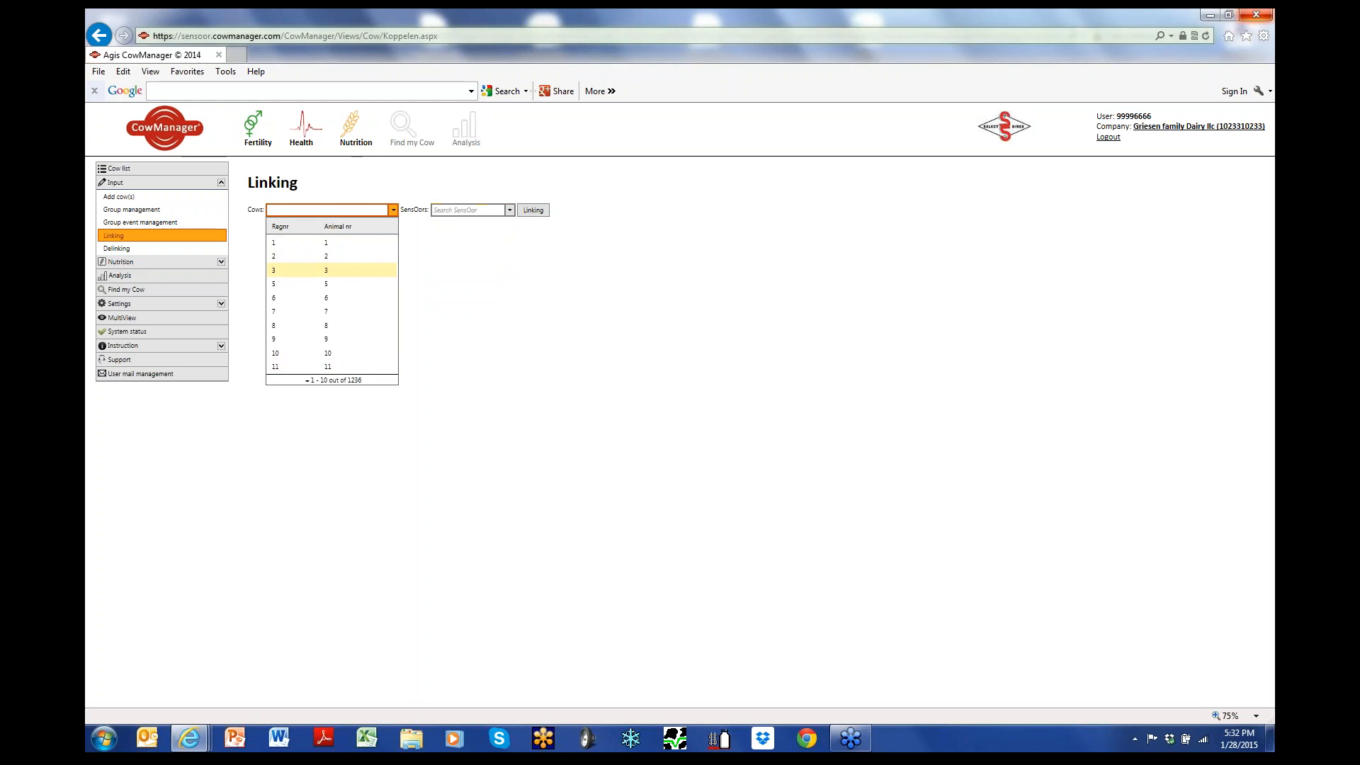
left_click(298, 270)
left_click(509, 210)
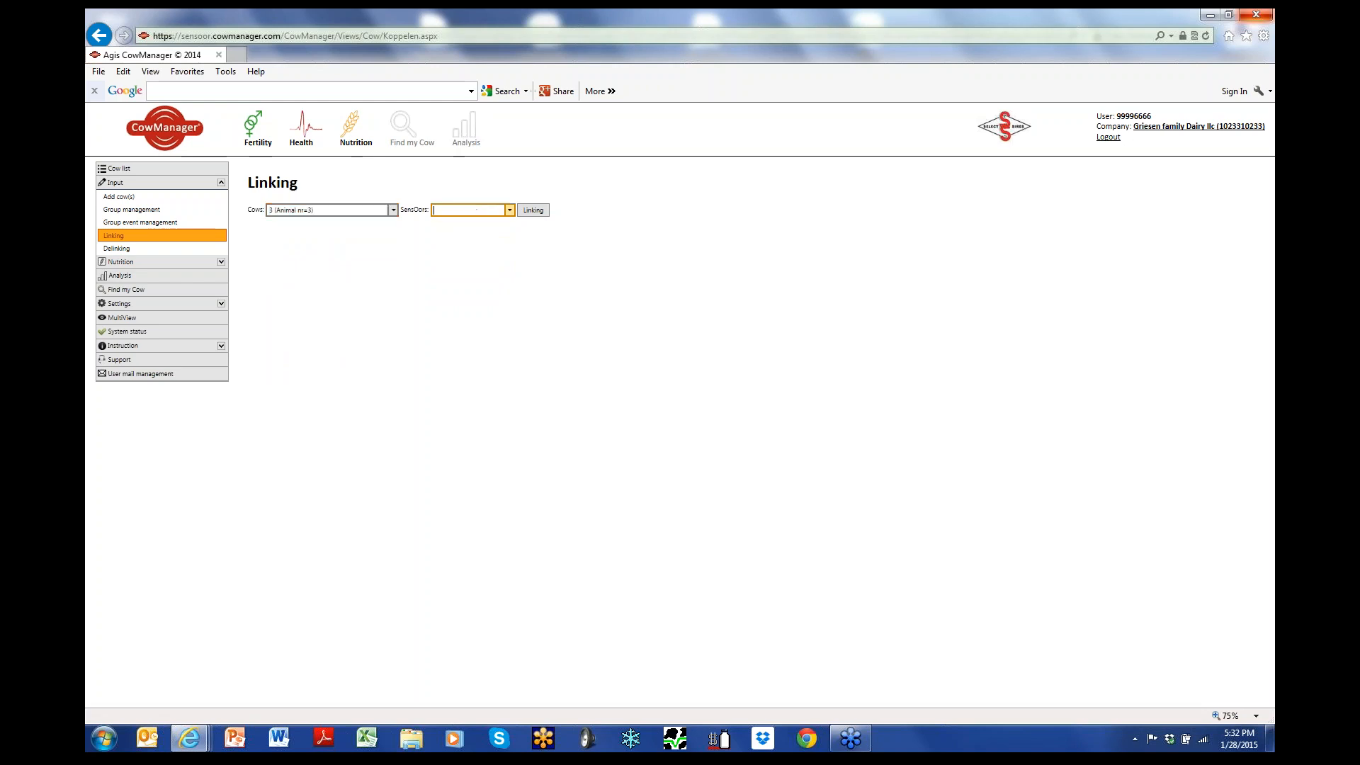
left_click(467, 242)
left_click(116, 247)
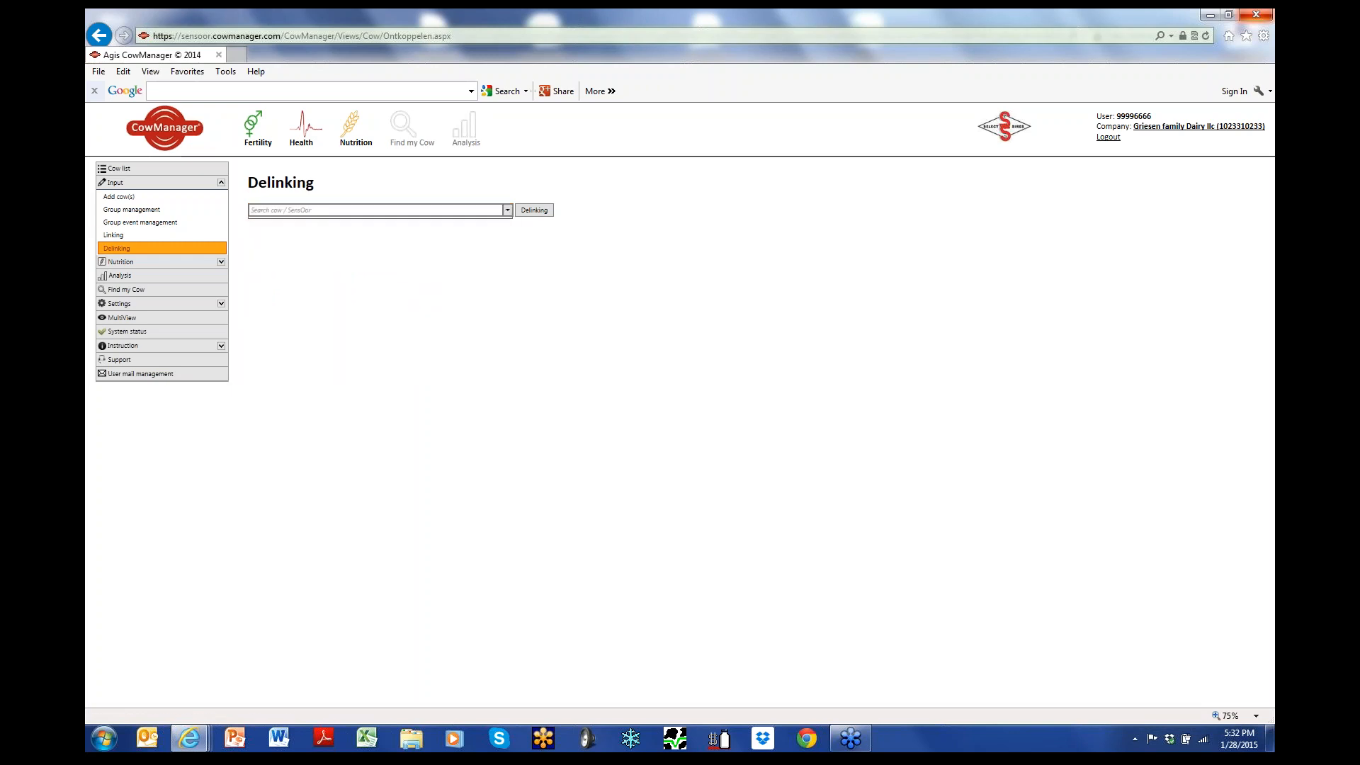
Open cow 21186 from the alerts list and view its events.
left_click(119, 168)
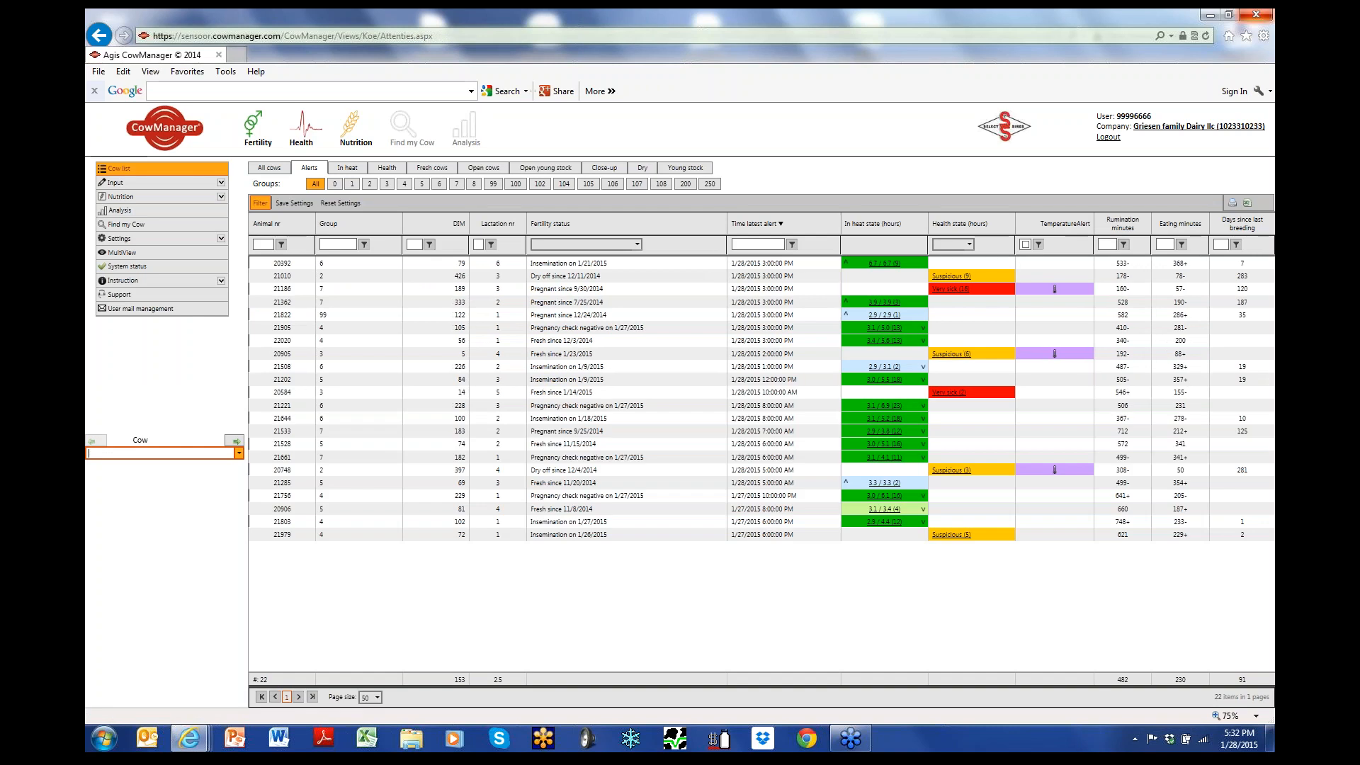
double_click(460, 288)
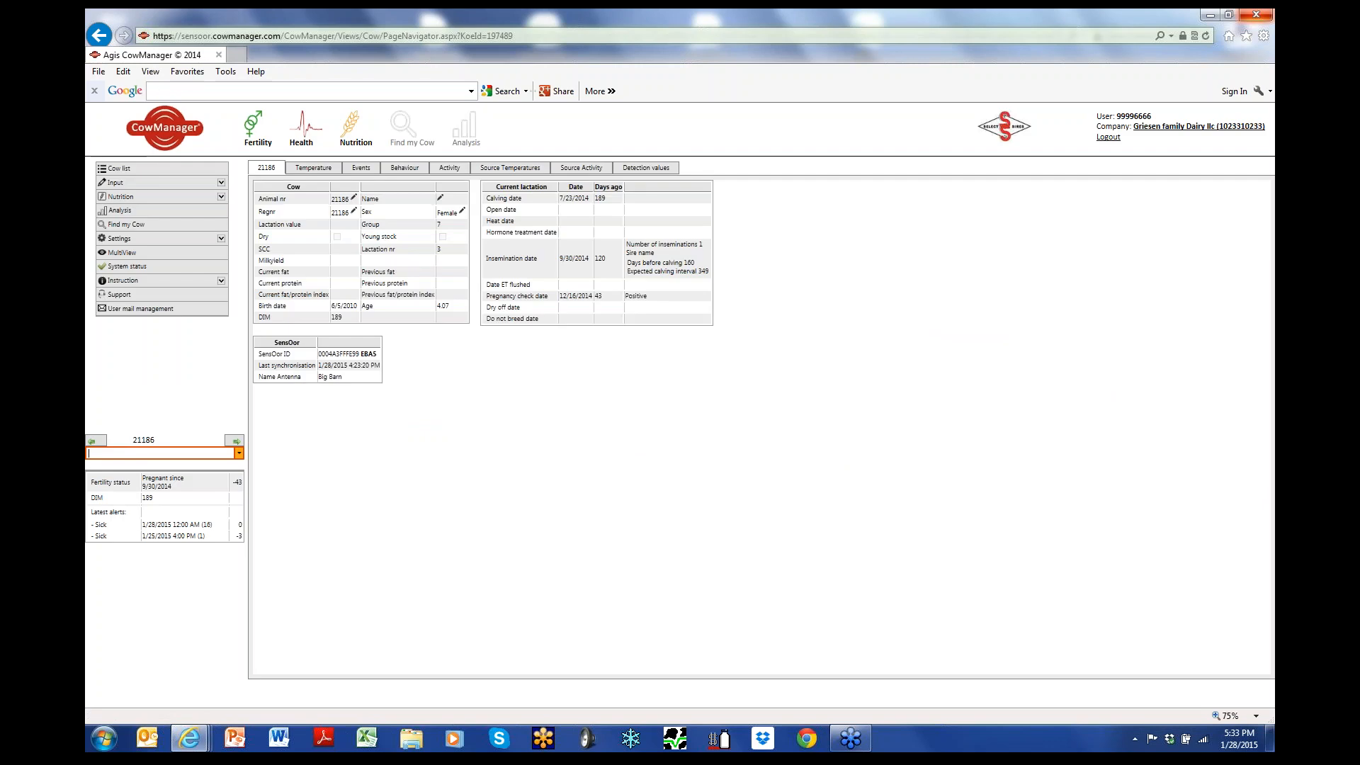
left_click(361, 167)
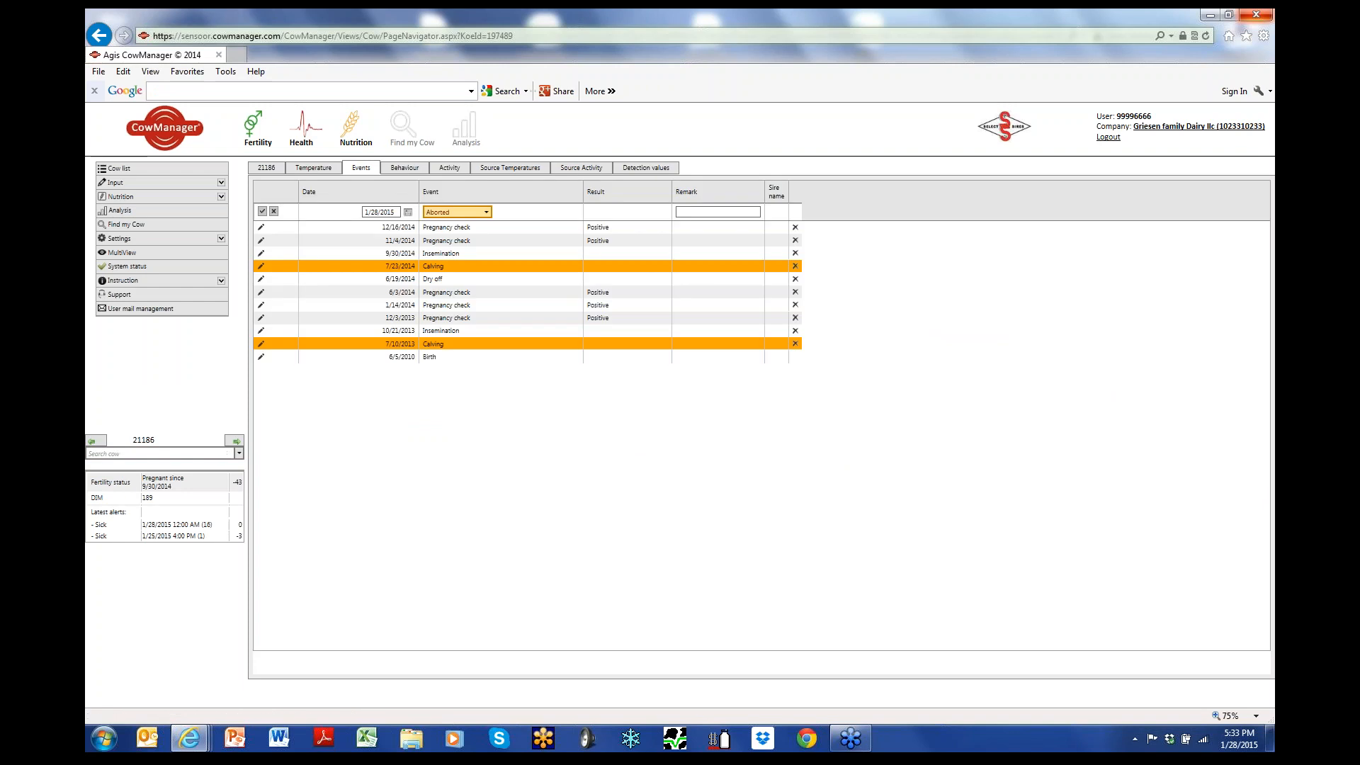
Look through the event types and diagnoses available for a new event on cow 21186.
left_click(486, 211)
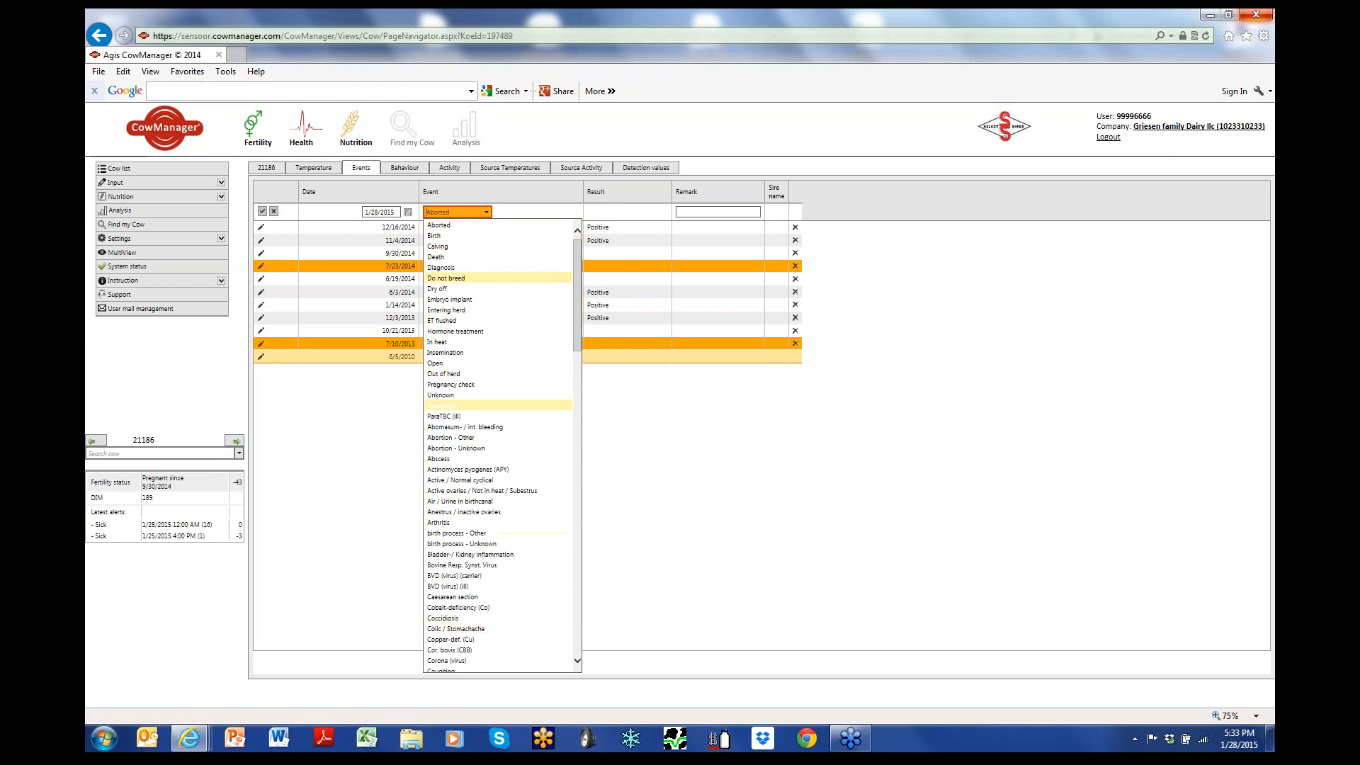
scroll(500, 446, "down", 20)
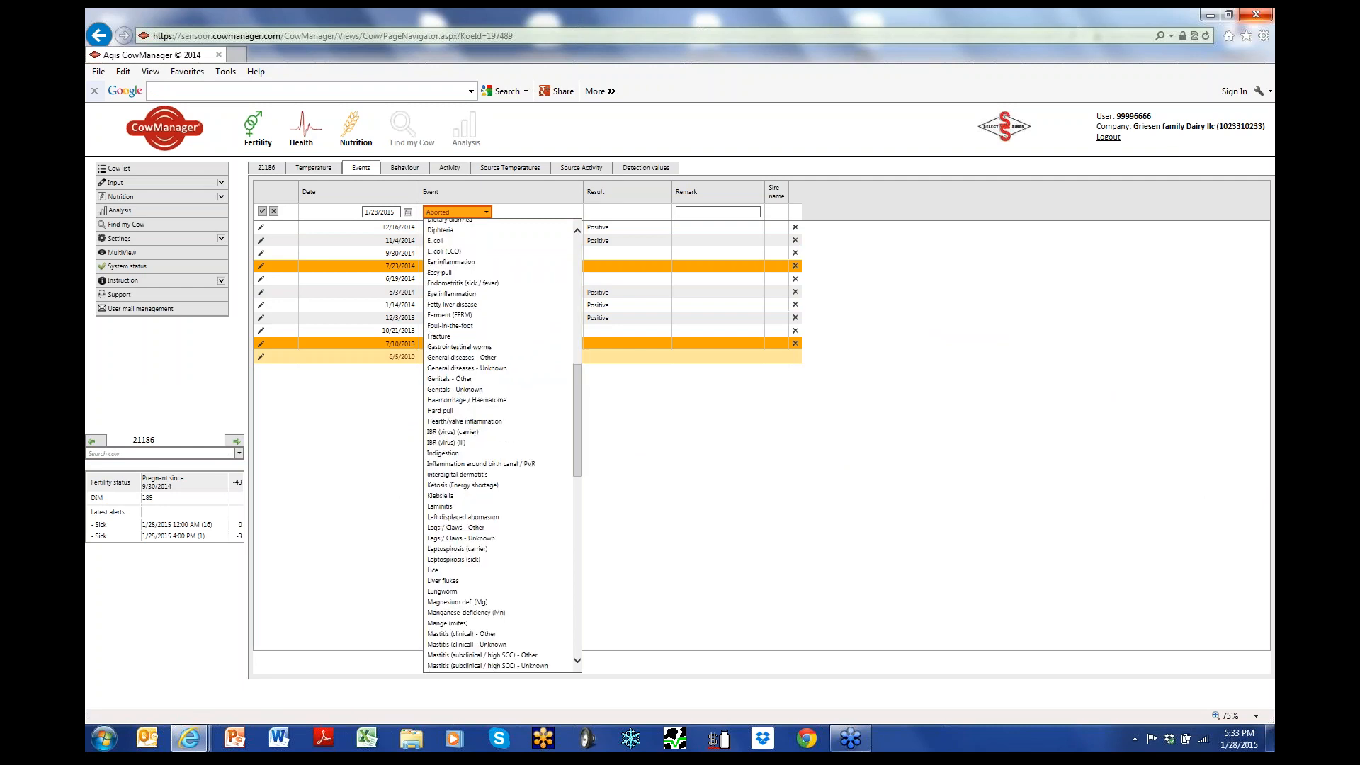
scroll(501, 446, "up", 15)
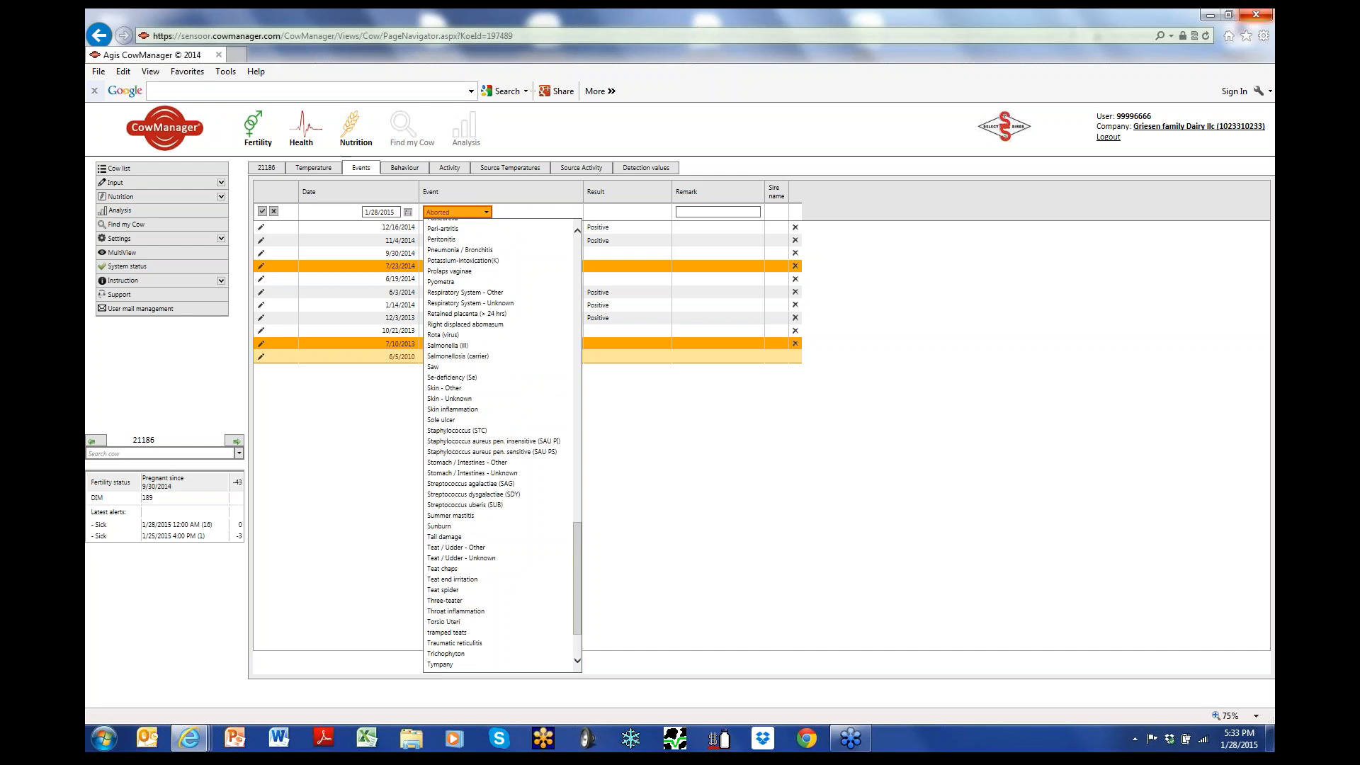
scroll(503, 447, "up", 15)
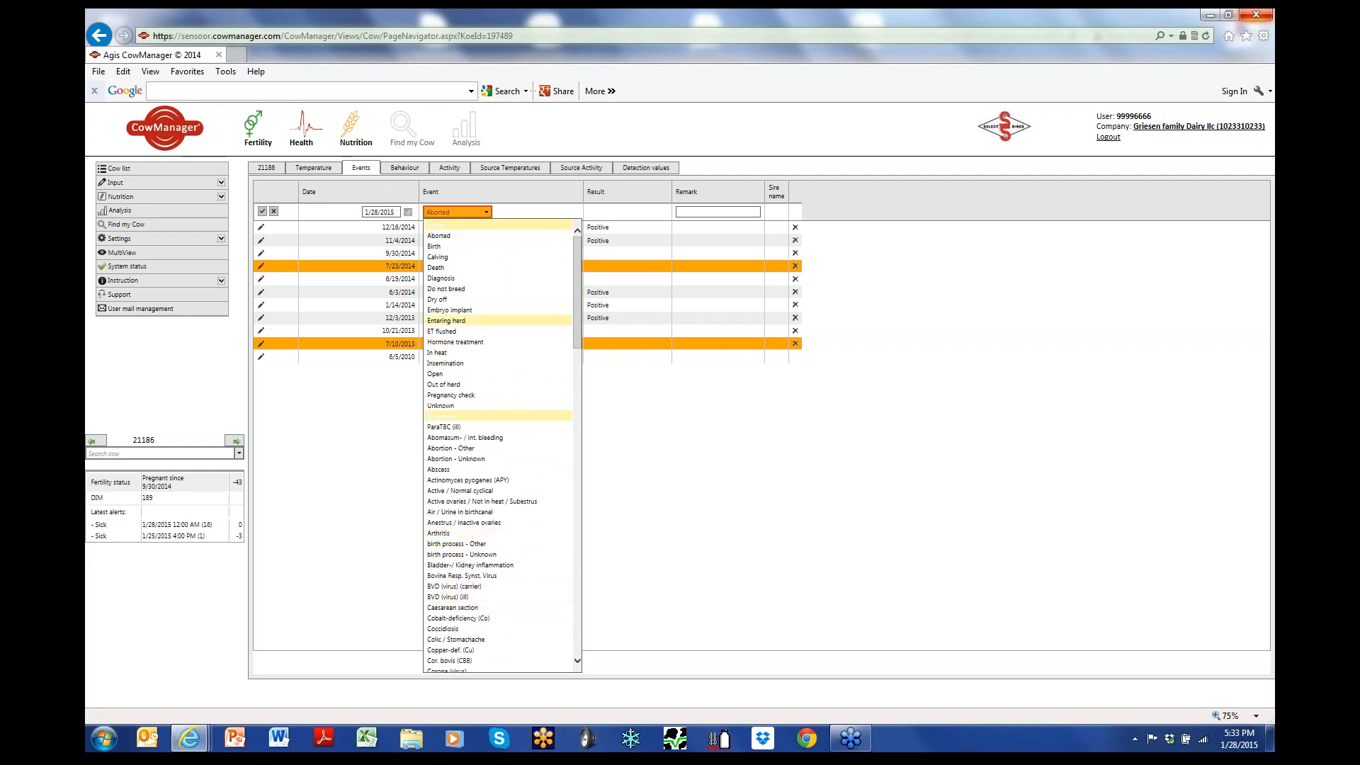
scroll(502, 446, "down", 8)
scroll(502, 446, "up", 10)
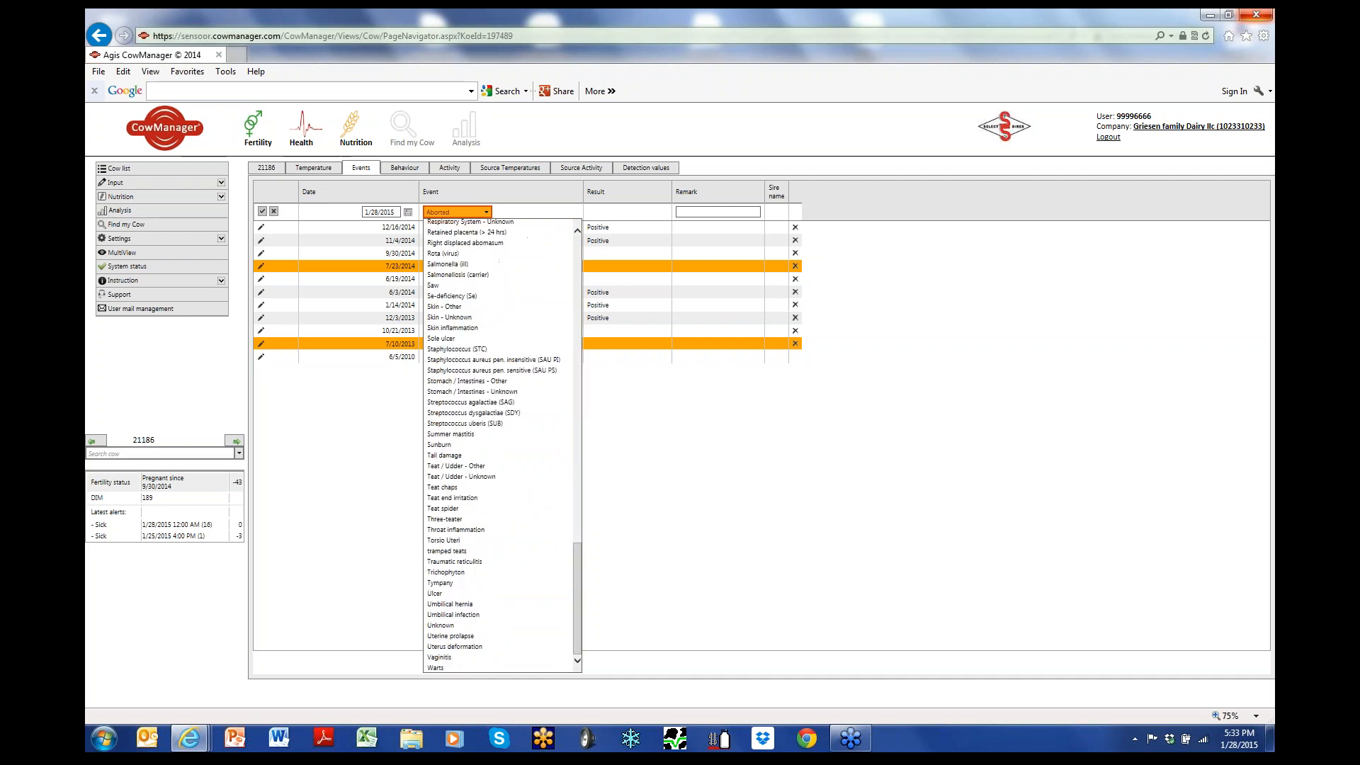
Open the nutrition group overview for Lactating cows and reduce its chart to Rumination and Feedfactor.
mouse_move(162, 183)
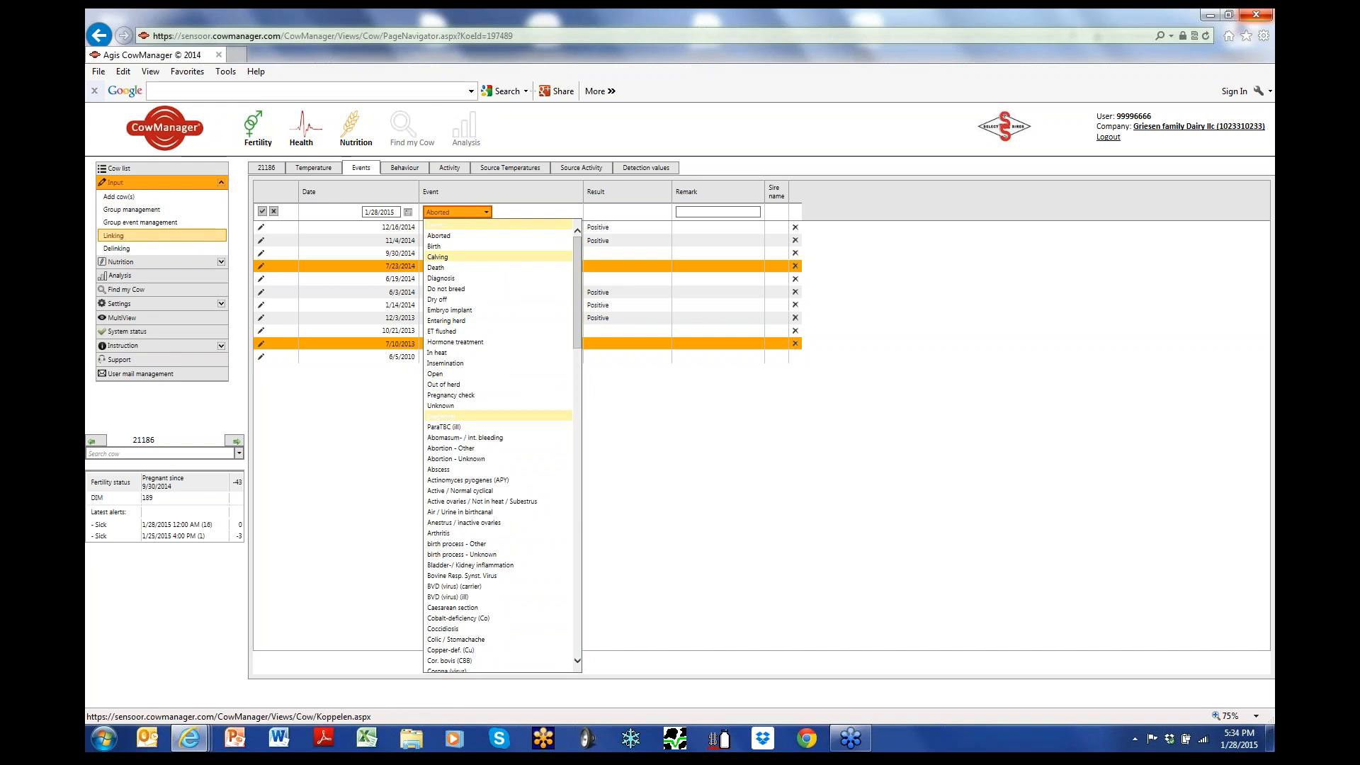
left_click(120, 261)
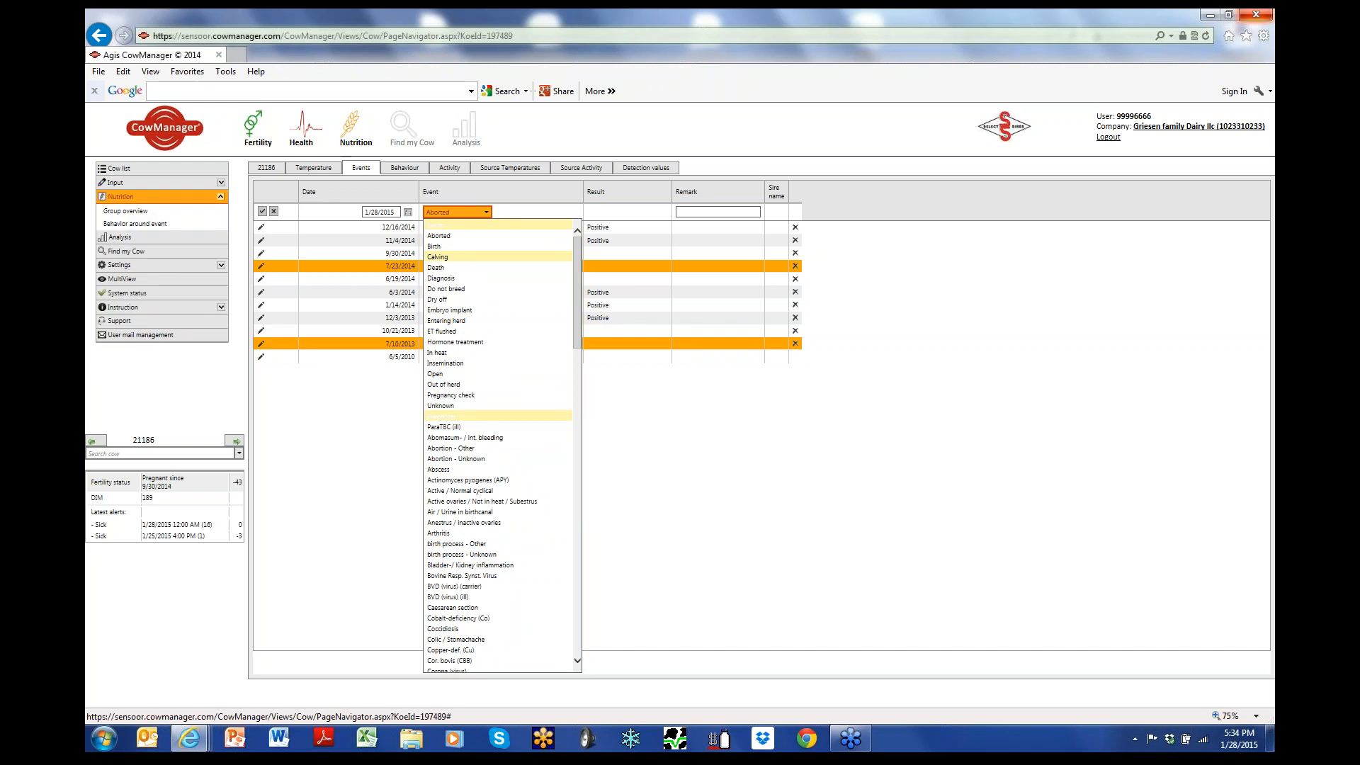
left_click(126, 210)
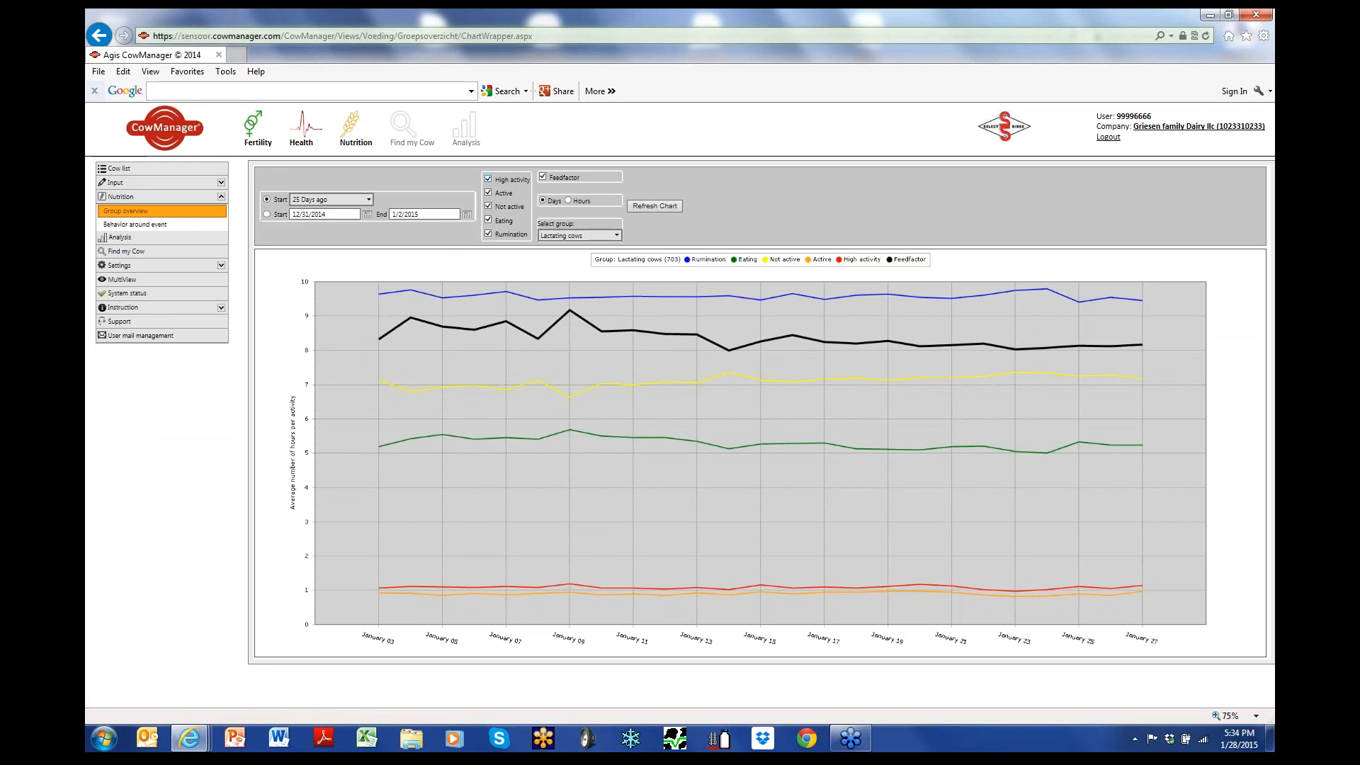
left_click(488, 193)
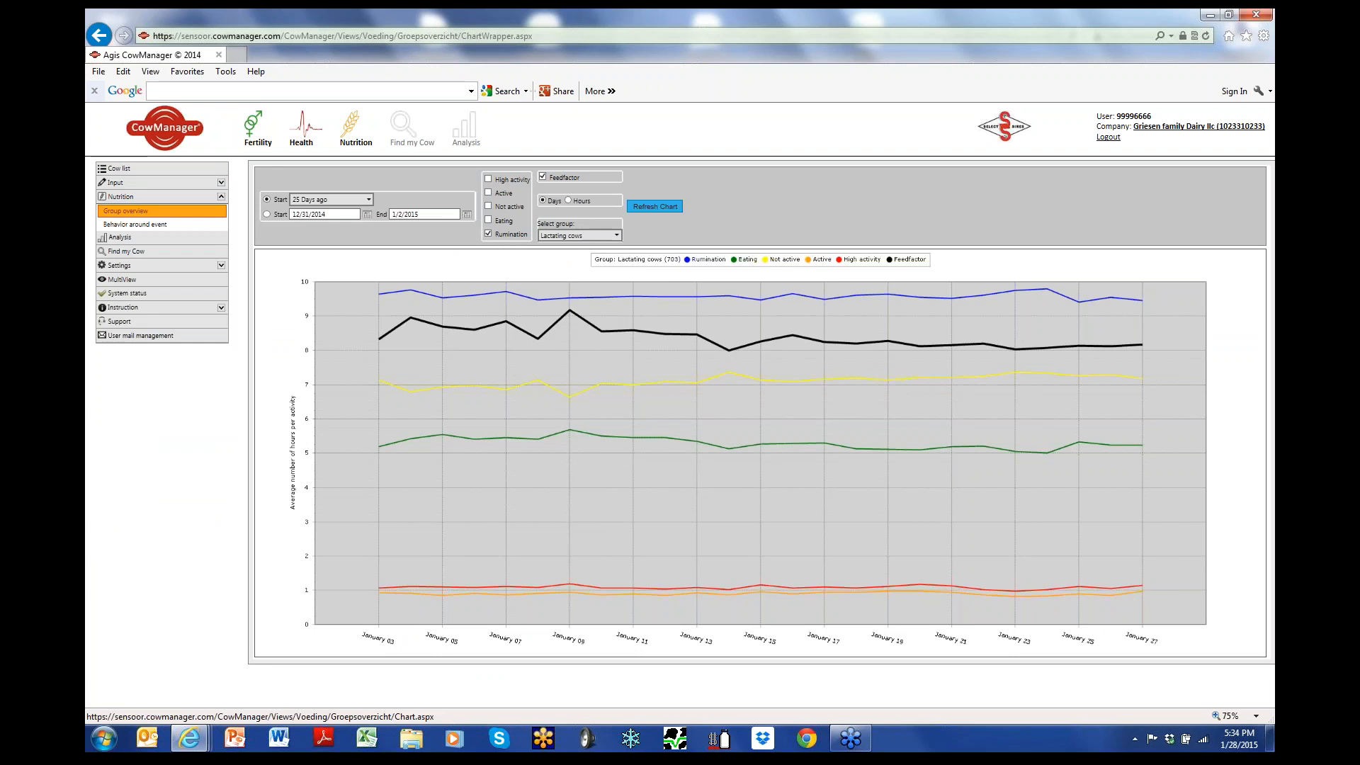
left_click(655, 206)
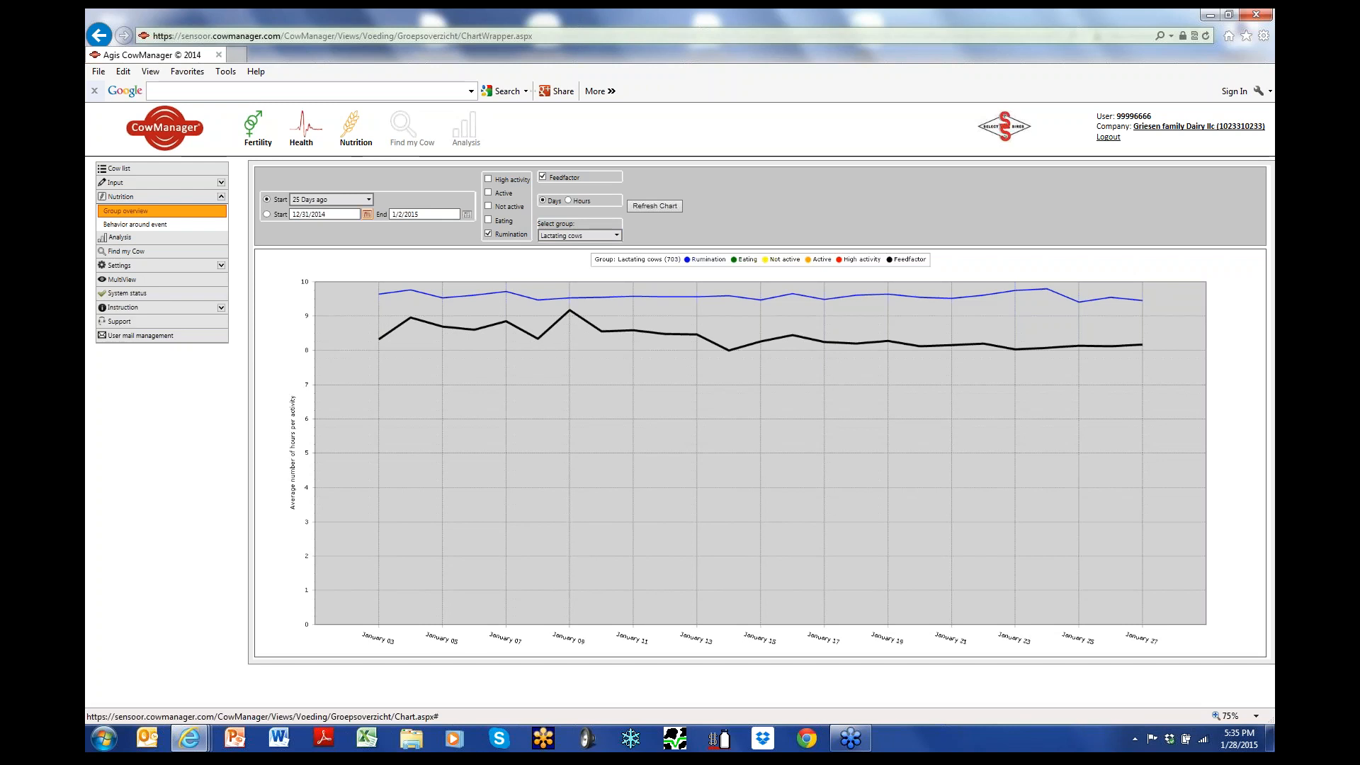
Set the group overview's start date to 9/1/2014 and refresh the Lactating cows chart.
left_click(366, 214)
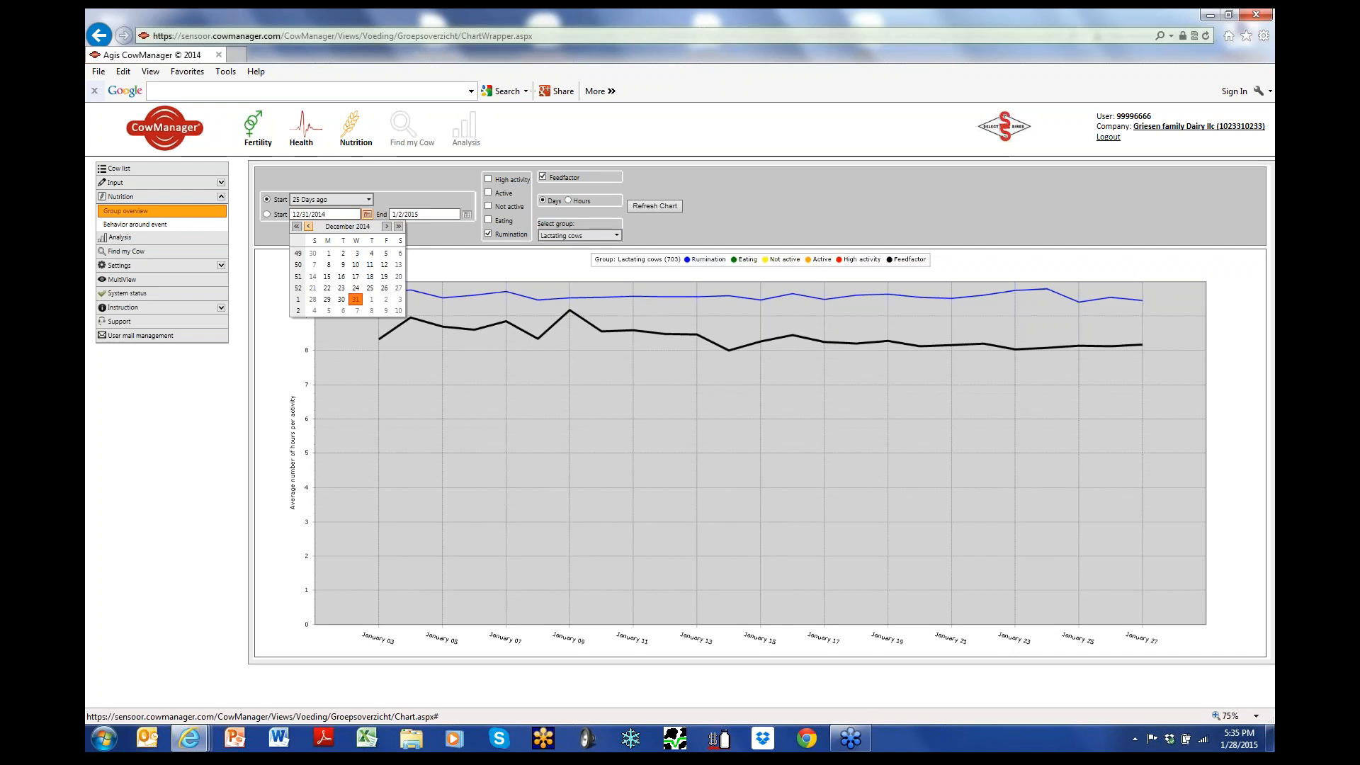
left_click(308, 225)
left_click(308, 226)
left_click(327, 253)
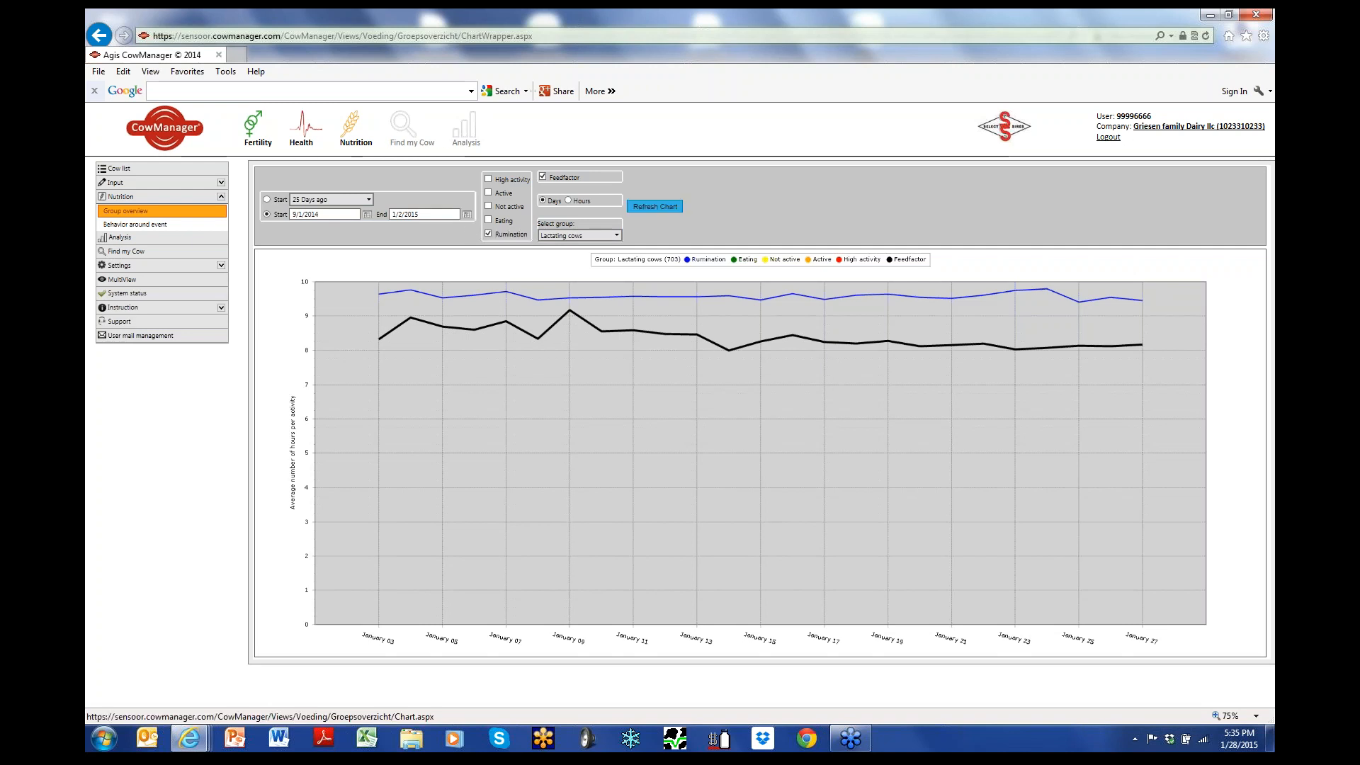
left_click(655, 206)
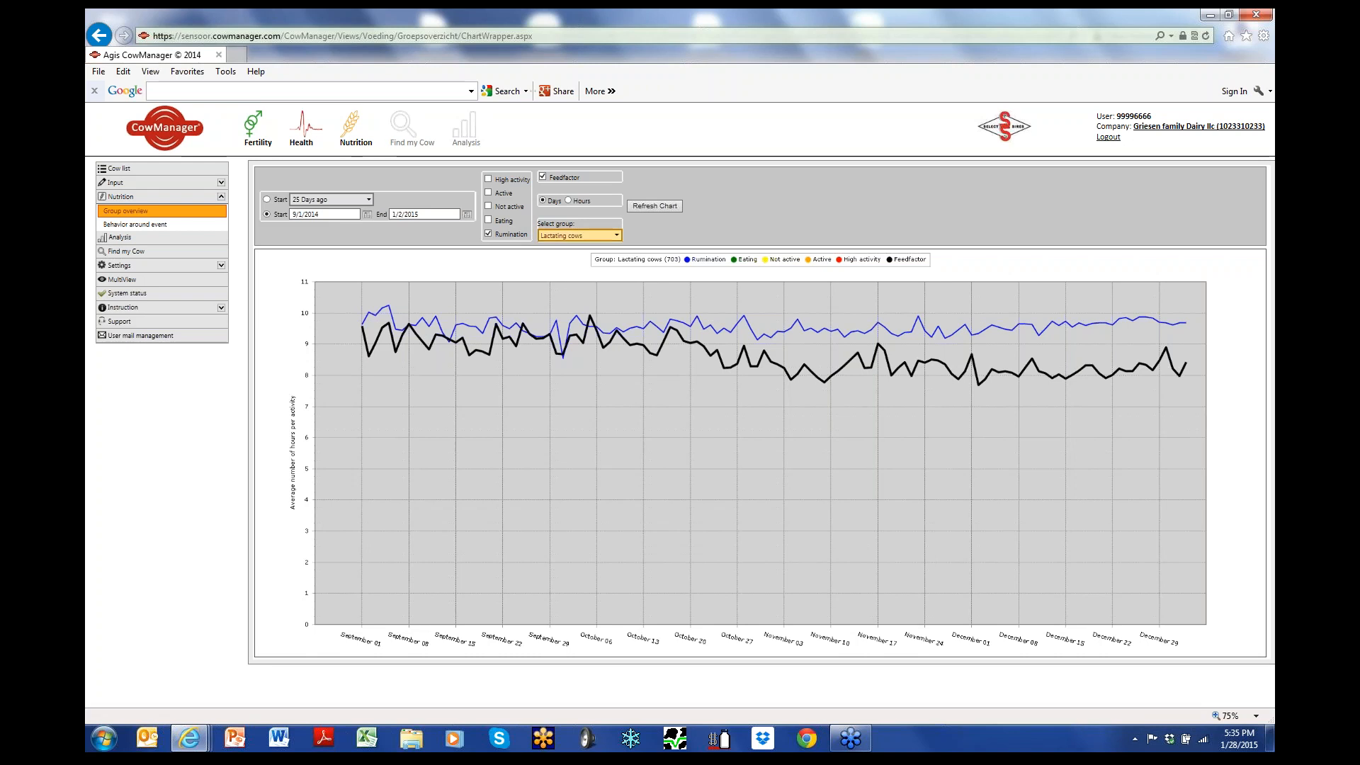
Chart rumination and Feedfactor for group 5, followed by the Dry group, over the same period.
left_click(580, 235)
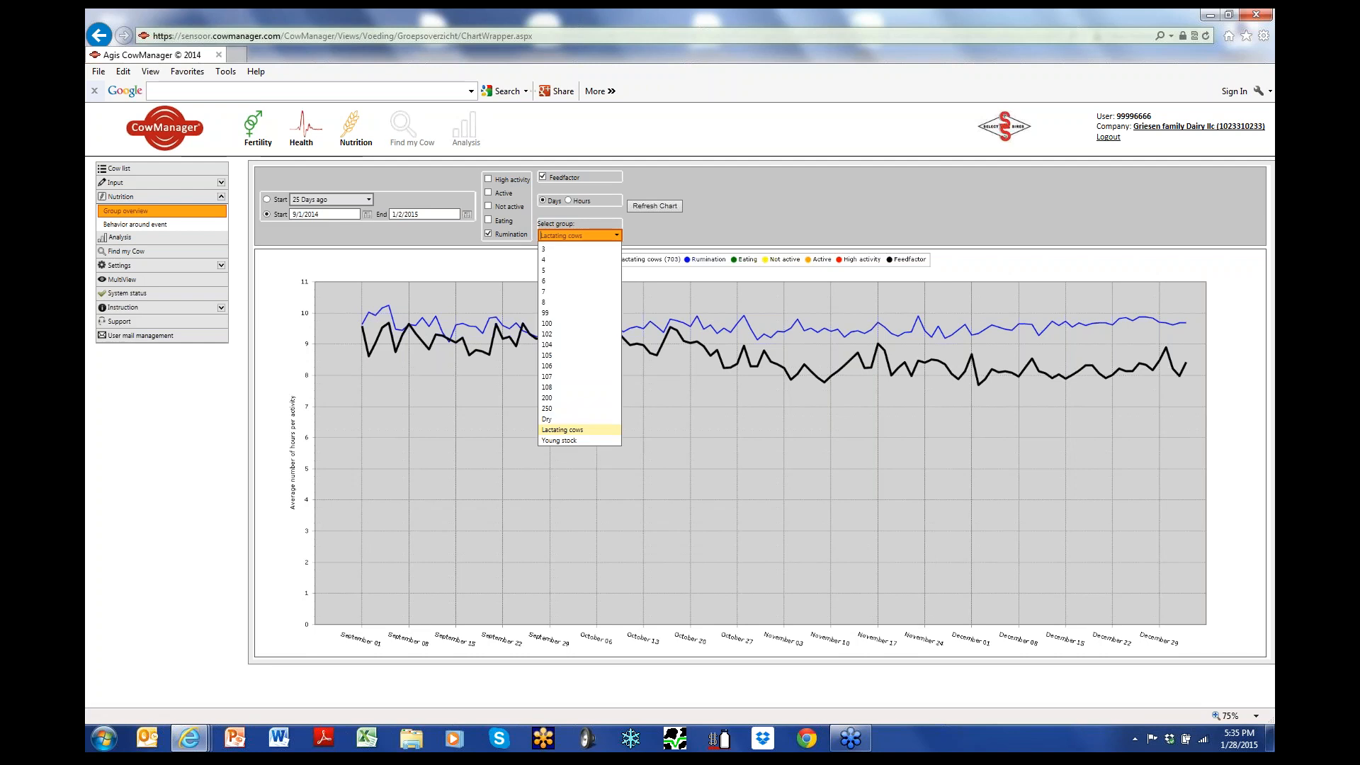
left_click(579, 301)
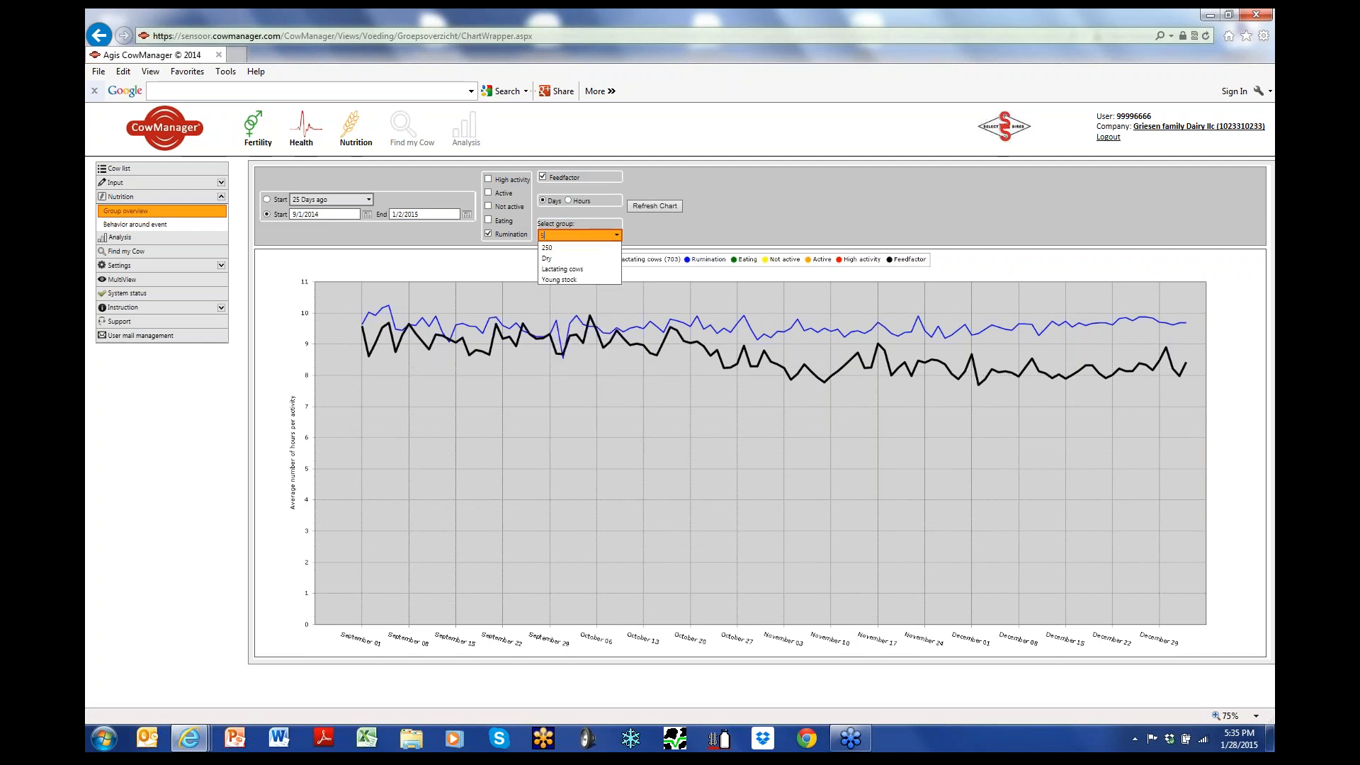
left_click(654, 206)
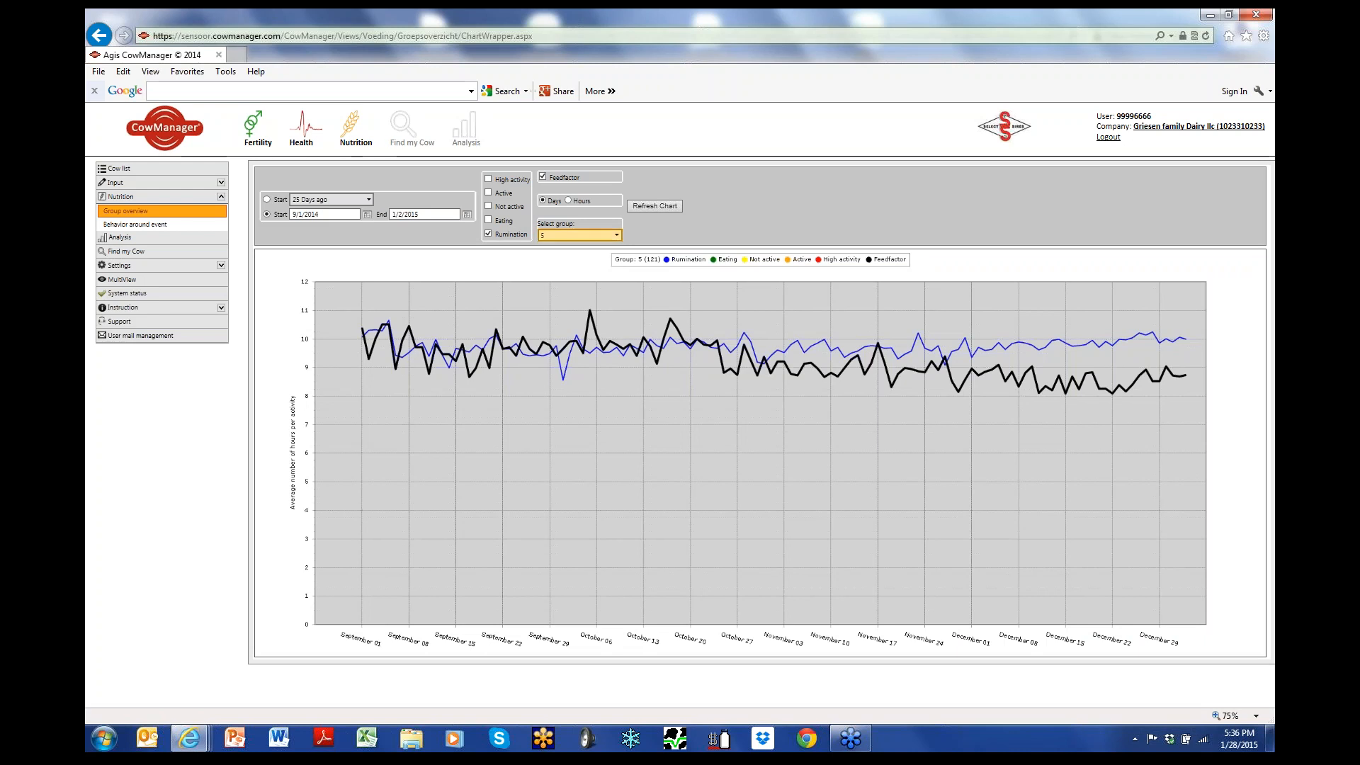
left_click(580, 235)
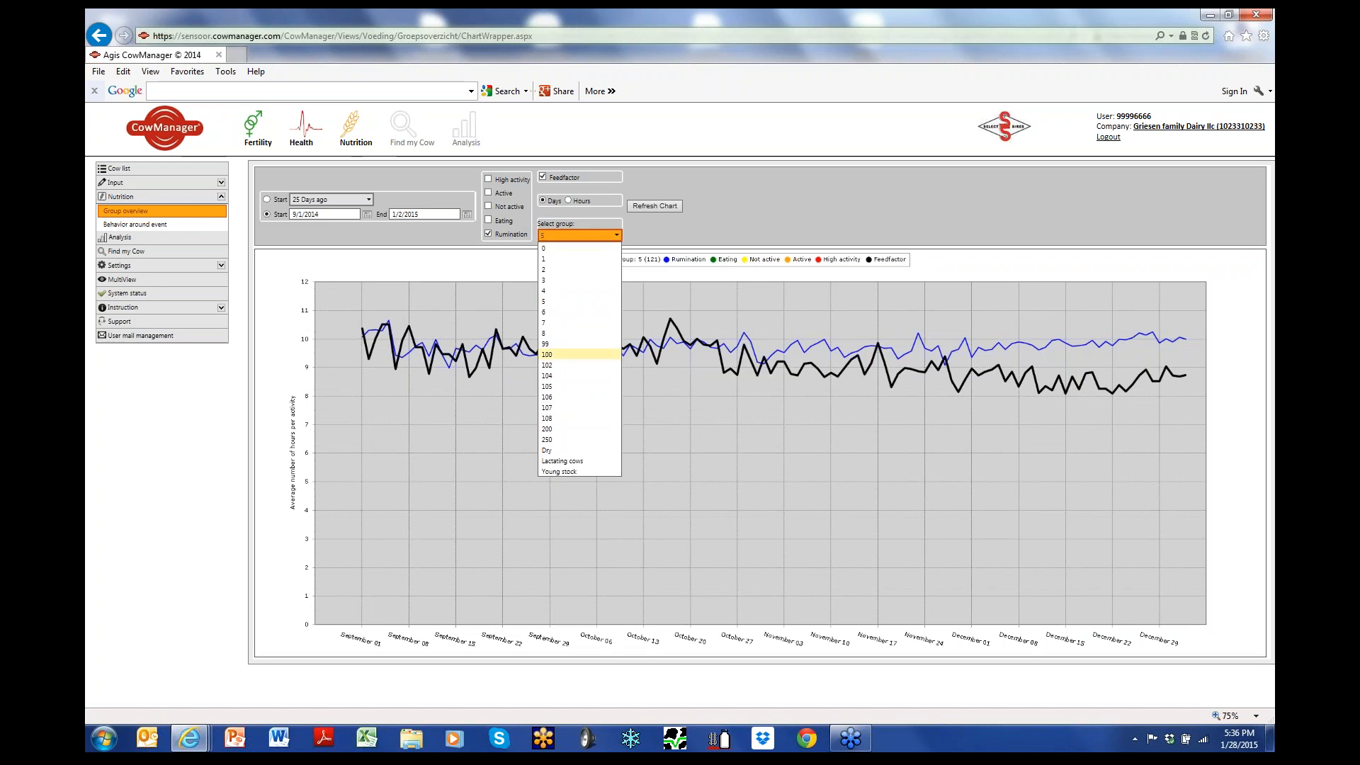
left_click(546, 450)
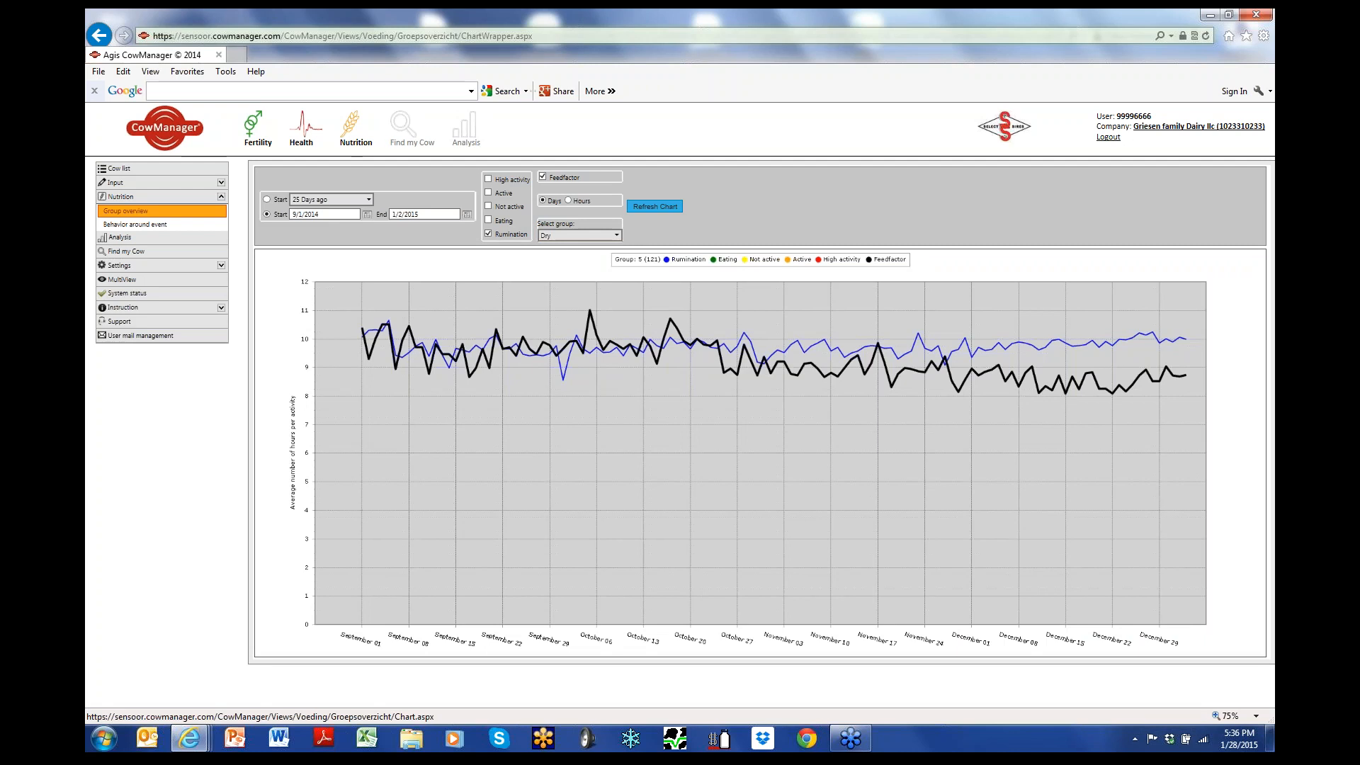
left_click(655, 206)
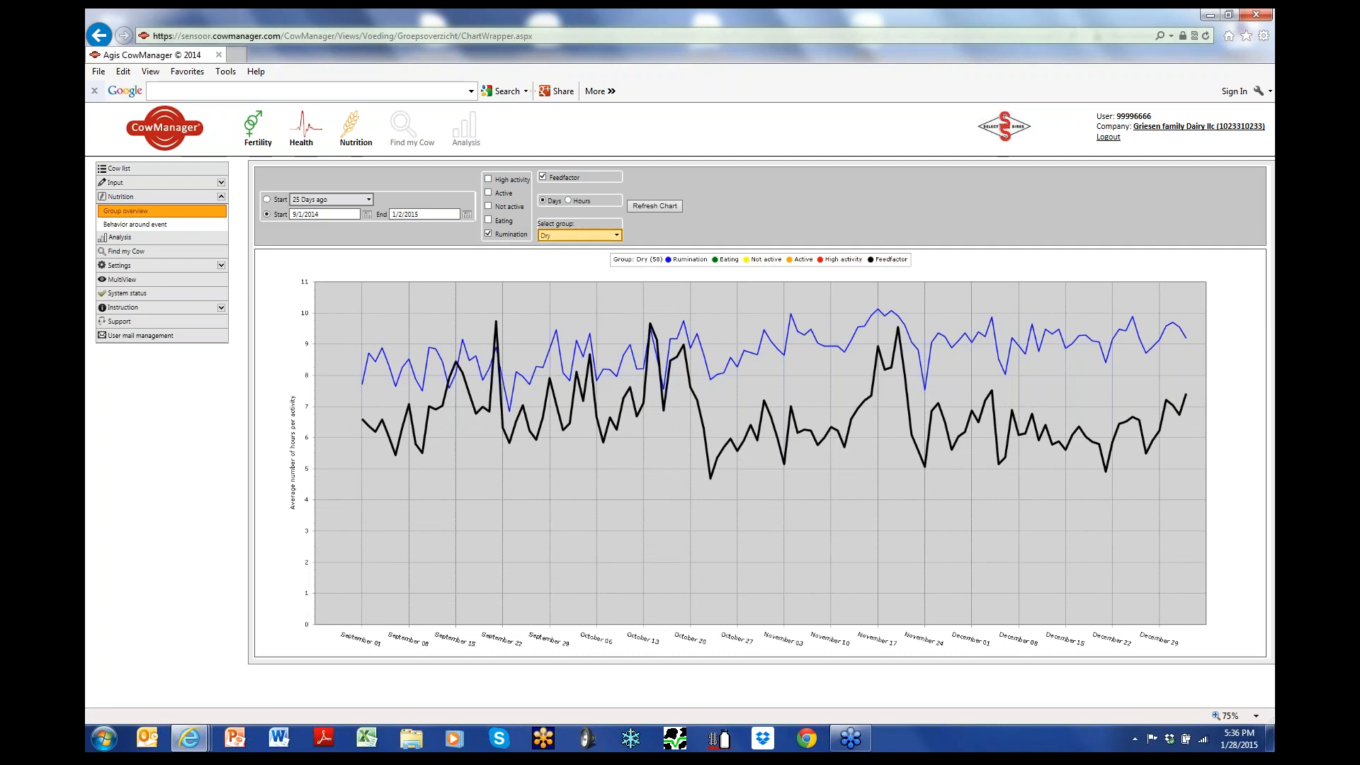
Switch the group overview chart from the Dry group back to group 5.
key("alt+Down")
type("5")
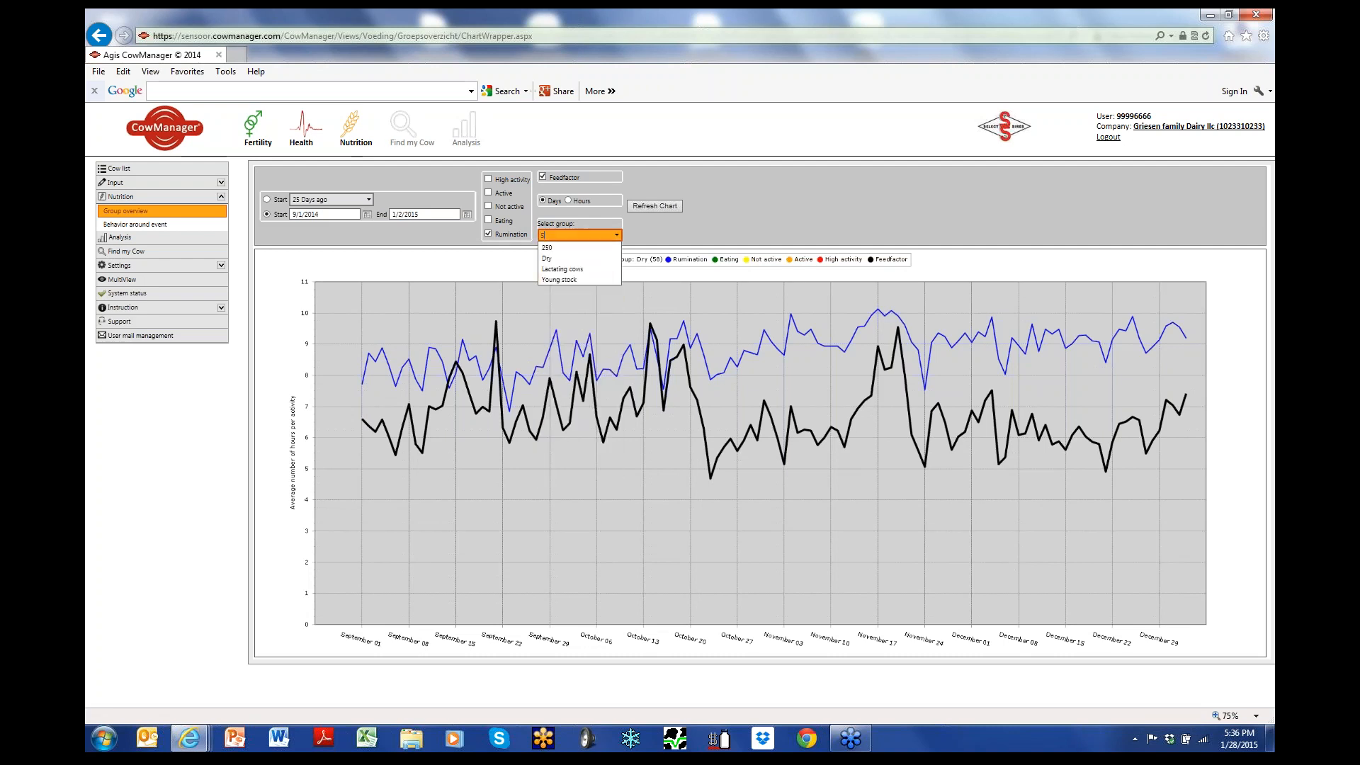
key("Tab")
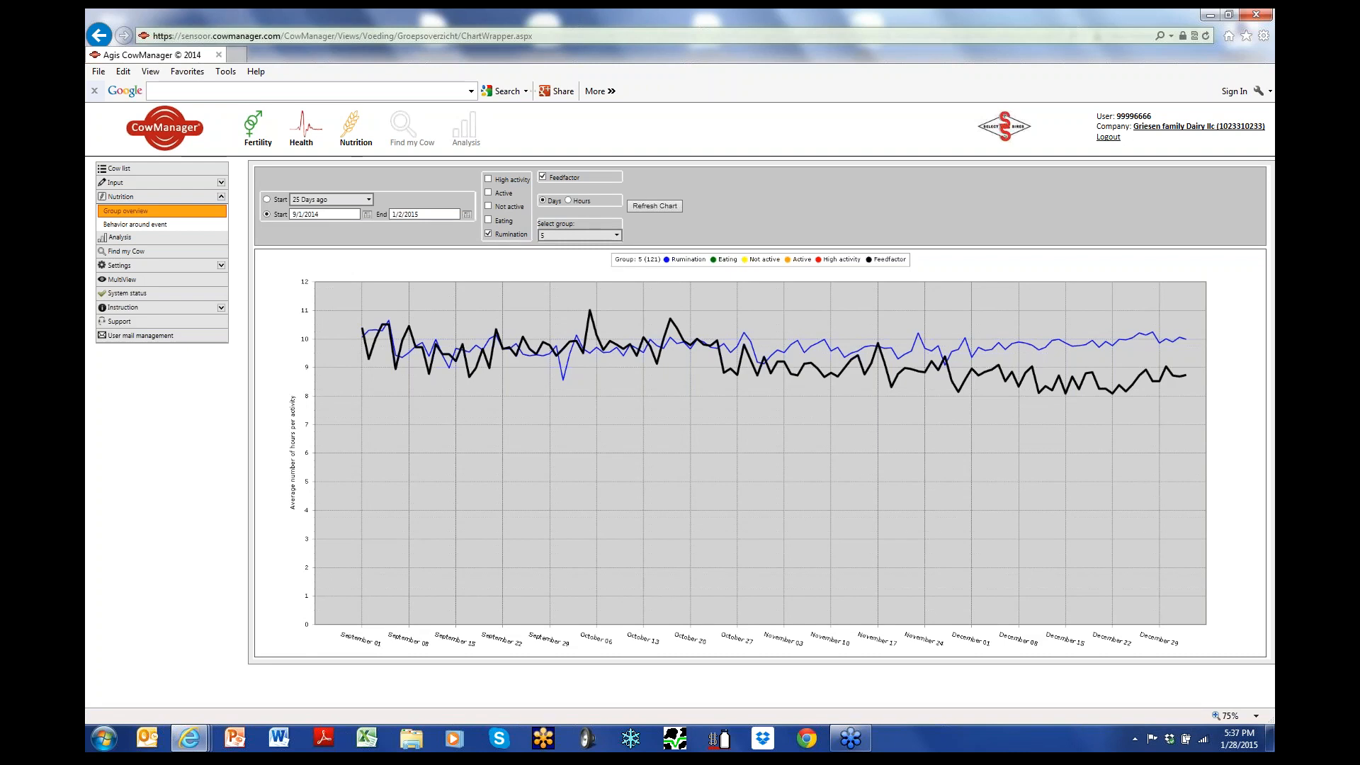
Chart behavior around Calving from 1/1/2015 to 1/28/2015, showing only Rumination and Feedfactor.
left_click(135, 224)
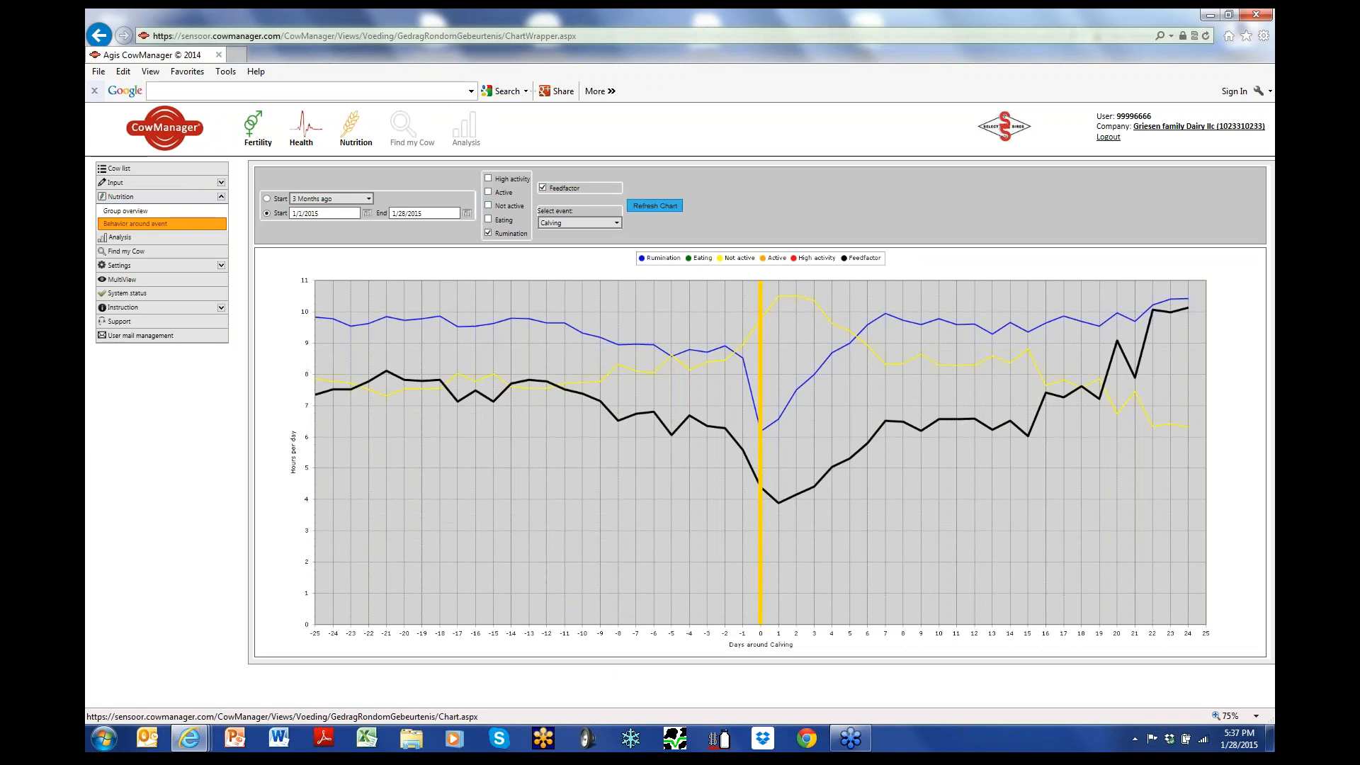
left_click(655, 205)
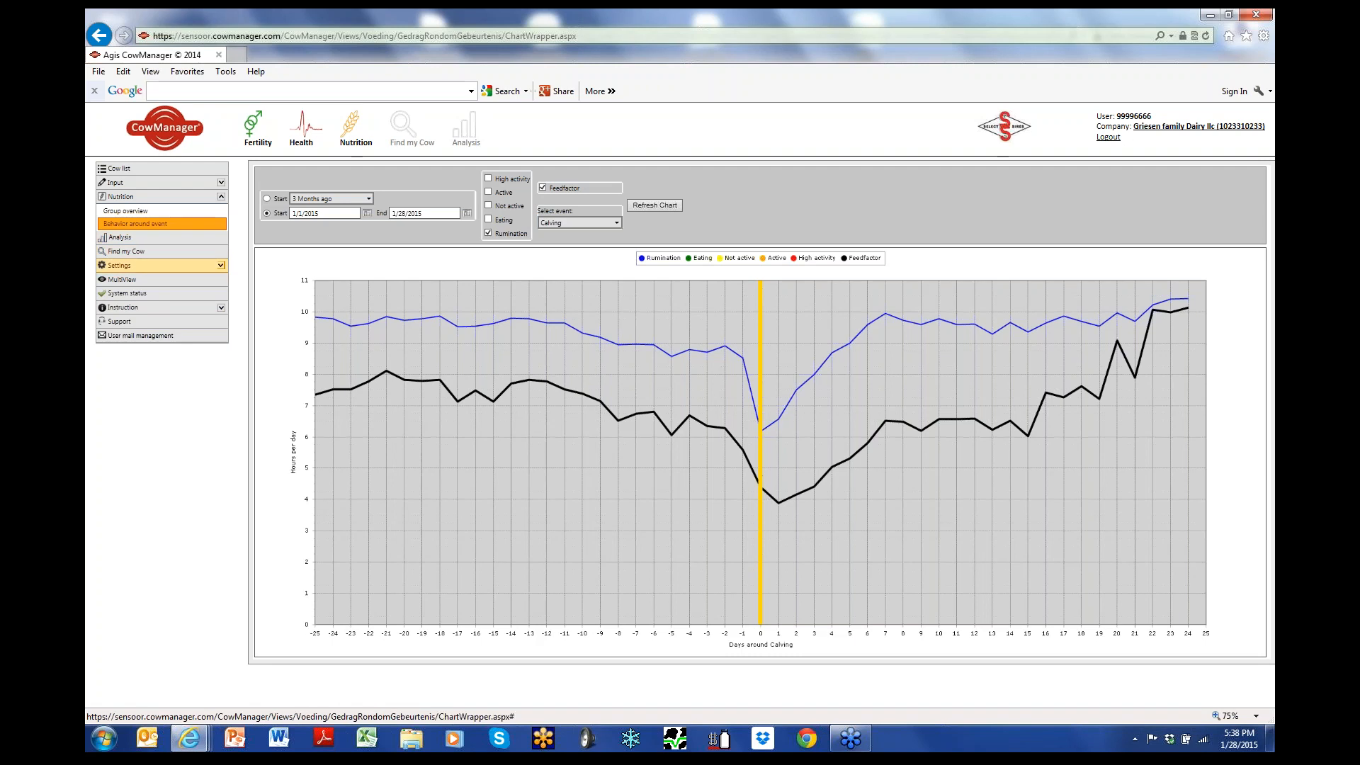
View the user and management settings, including the heifer waiting period for heat alerts, and the MultiView user management page.
left_click(141, 264)
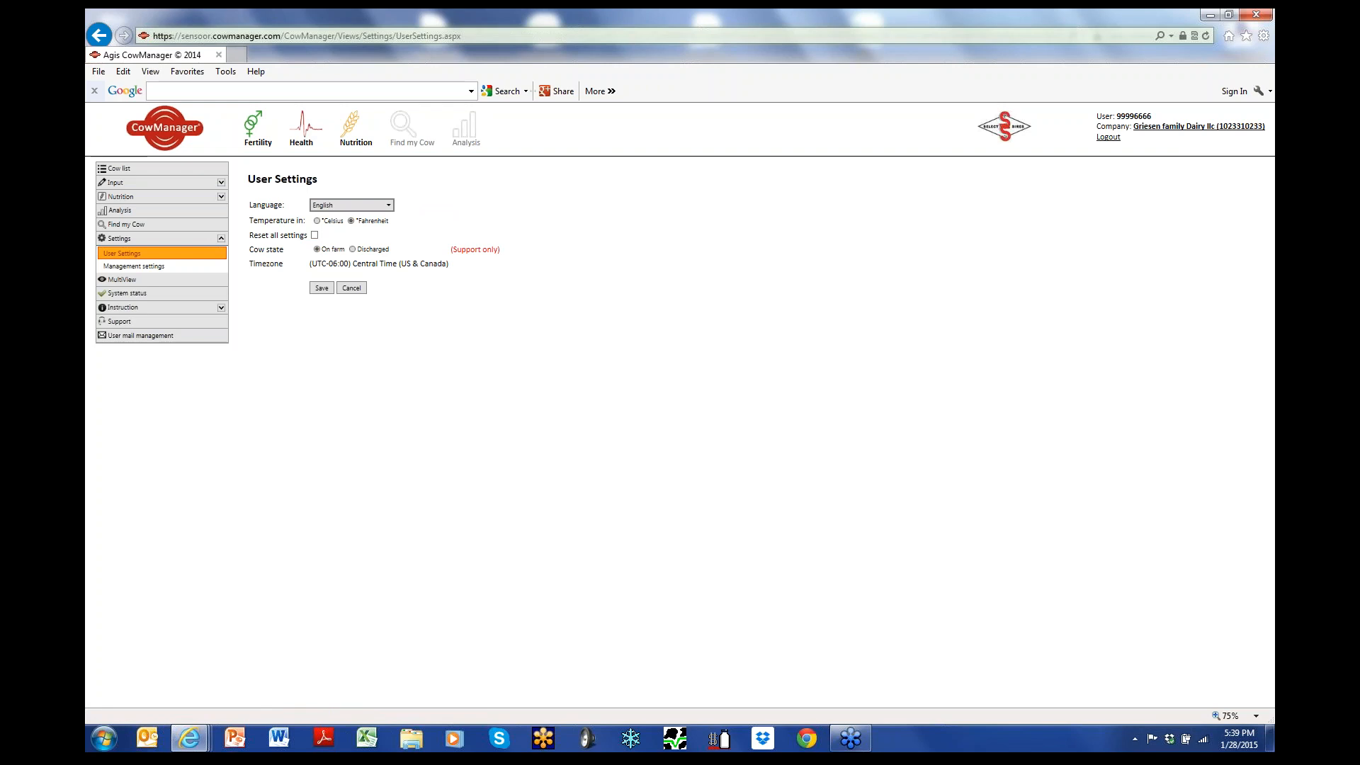
left_click(134, 265)
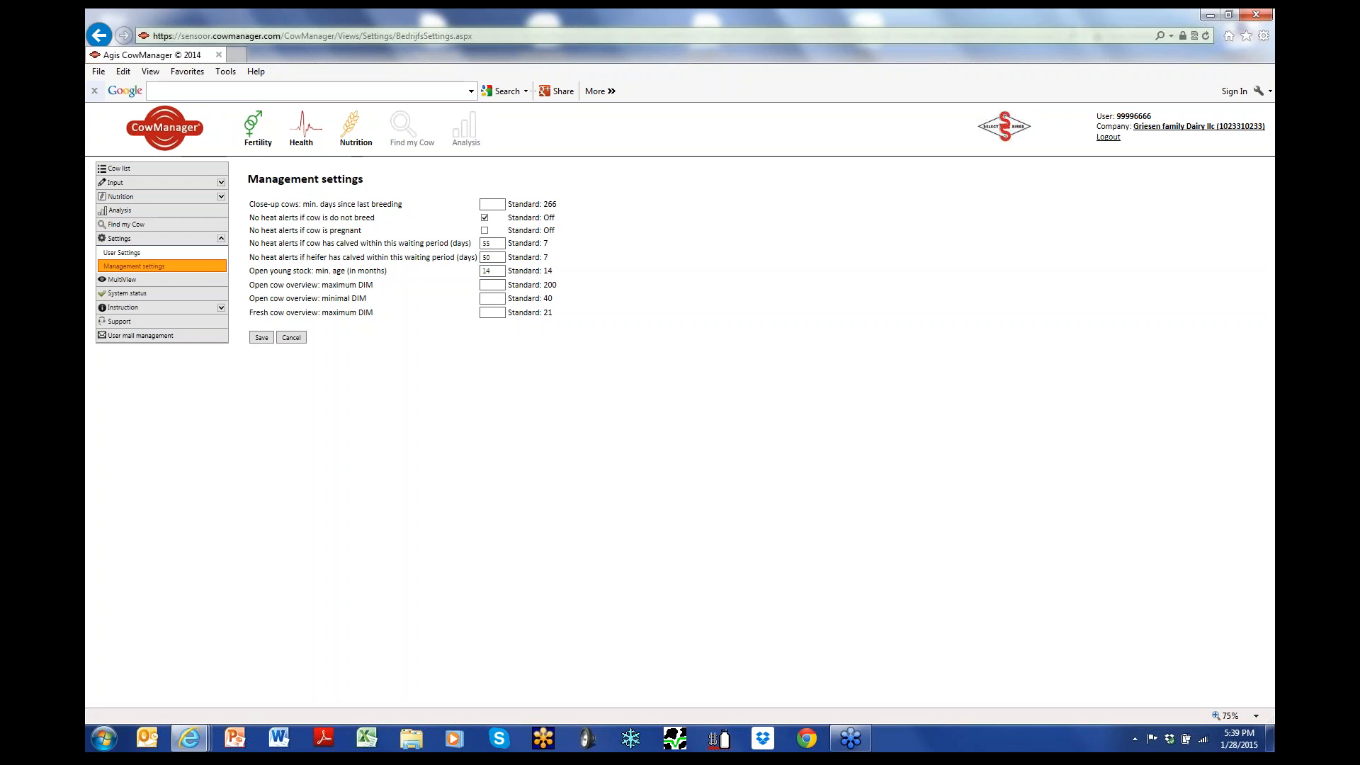
left_click(492, 257)
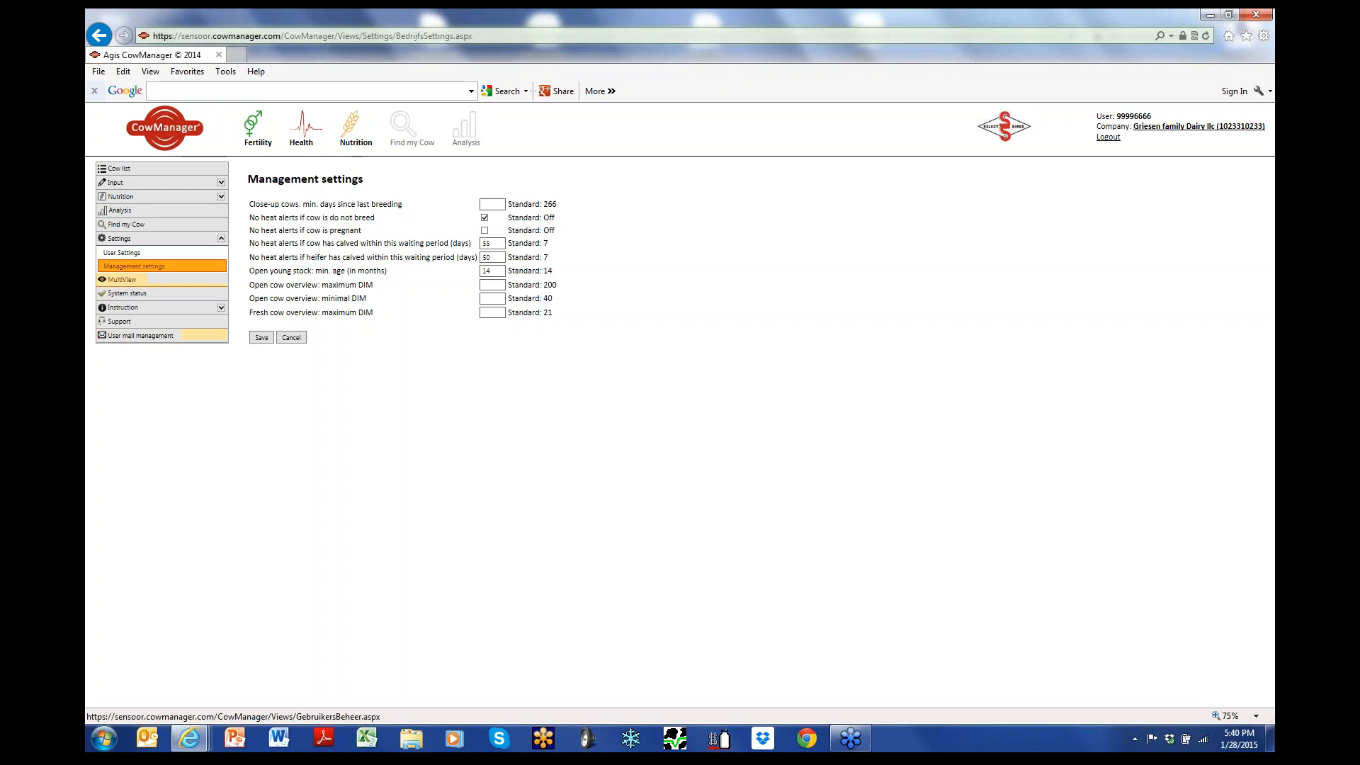
left_click(134, 279)
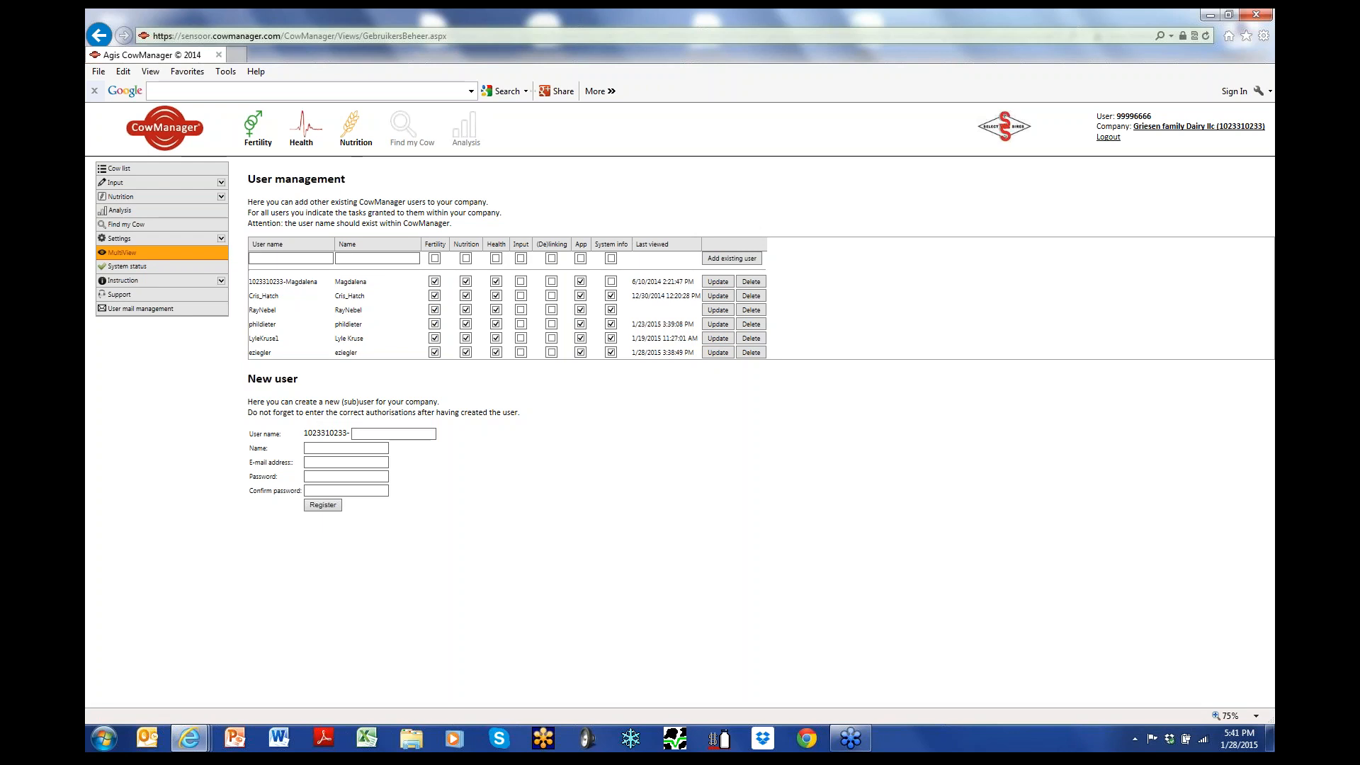
View the system status and open the name of the Office coordinator for editing.
left_click(127, 266)
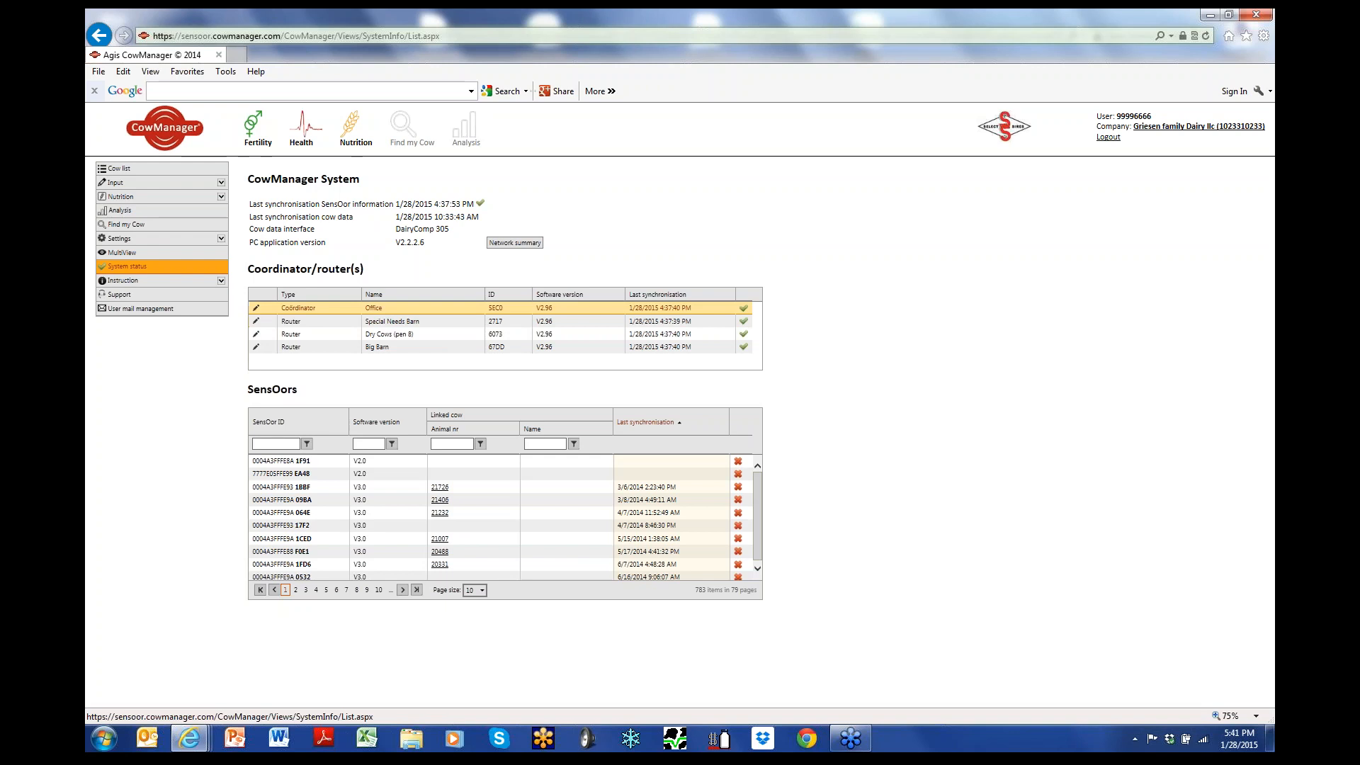
left_click(256, 320)
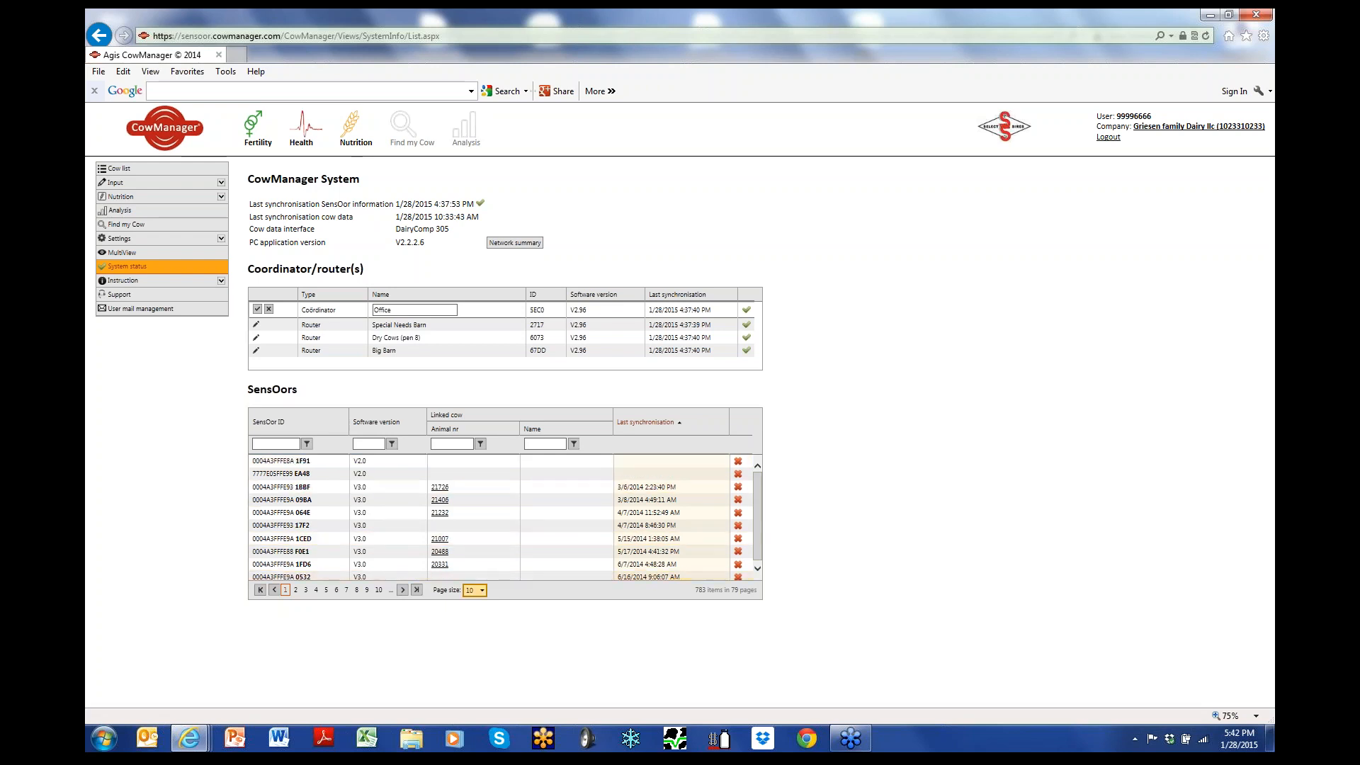
Show 50 SensOors per page and examine the last synchronisation times and linked cows on page 10.
left_click(474, 590)
left_click(471, 619)
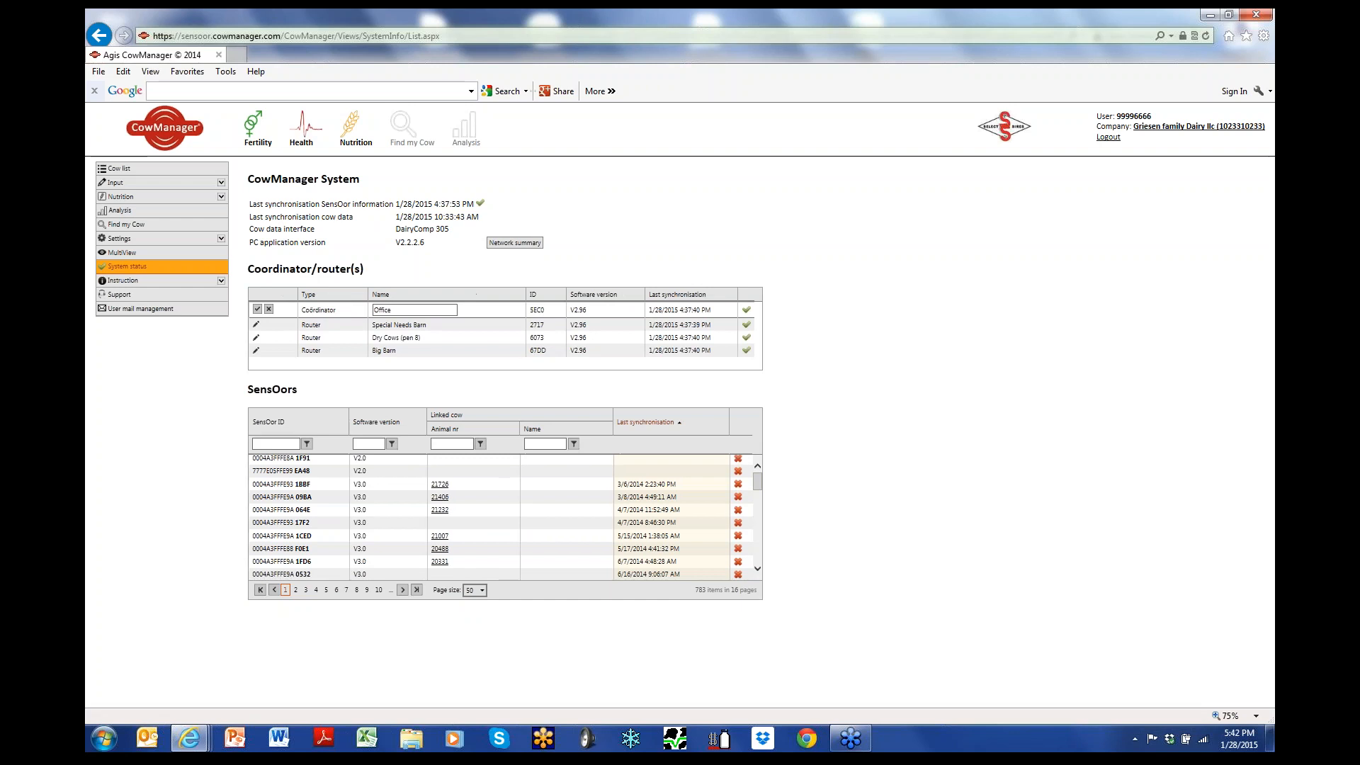
scroll(375, 560, "down", 1)
left_click(378, 590)
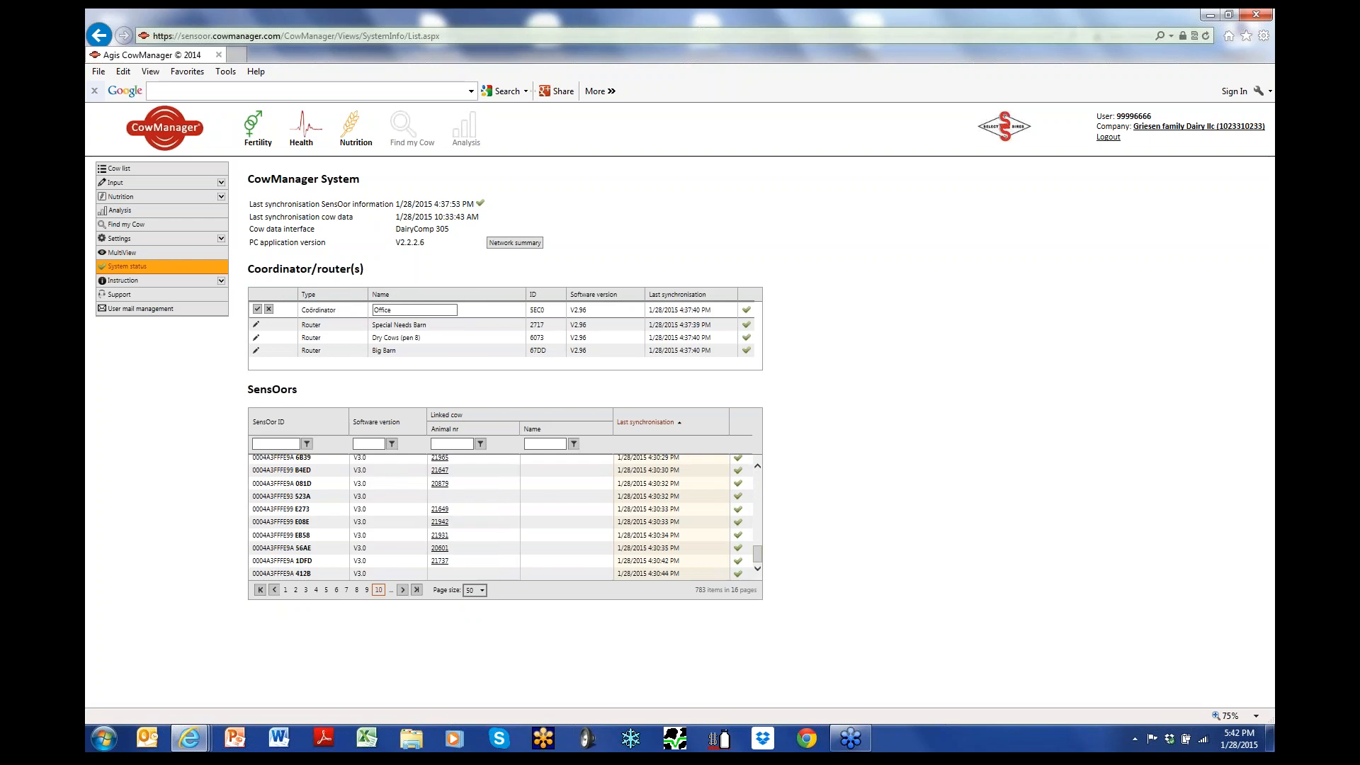
left_click(495, 572)
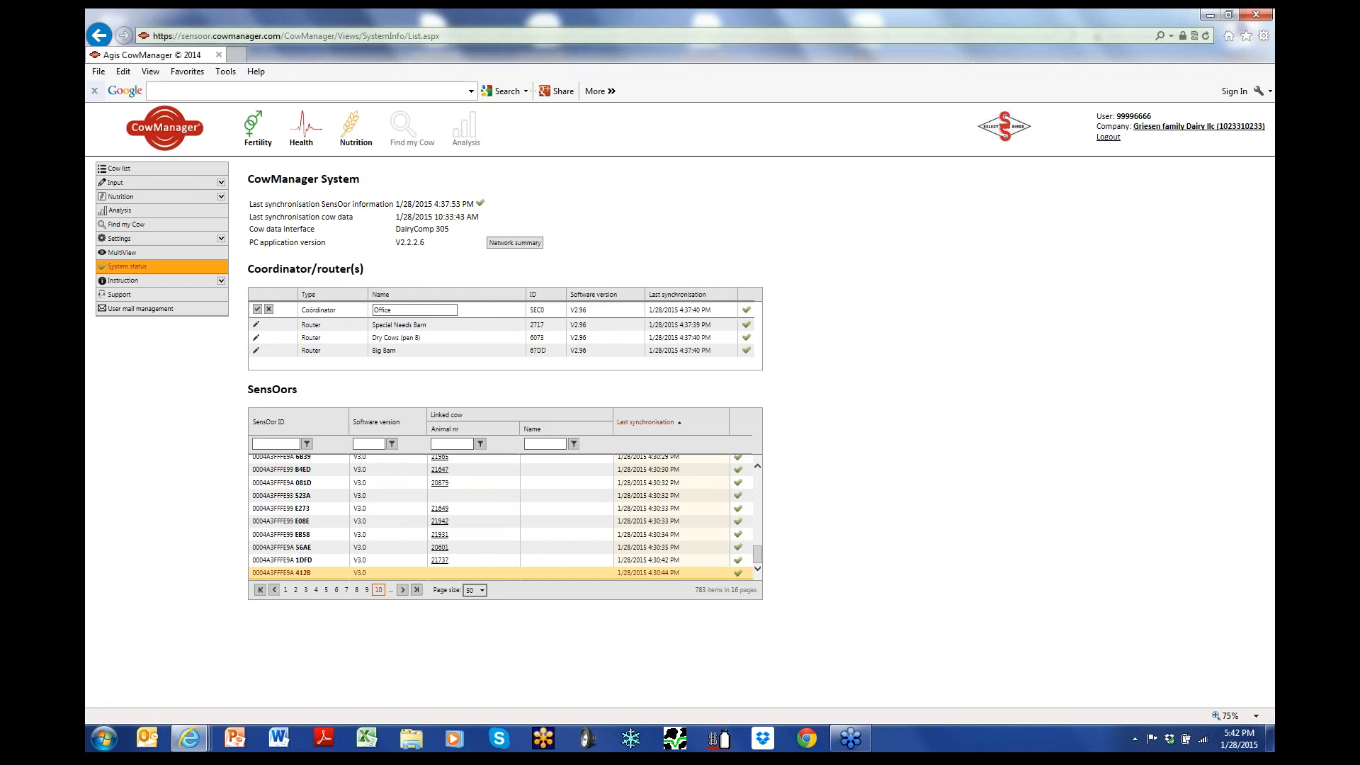
left_click(495, 560)
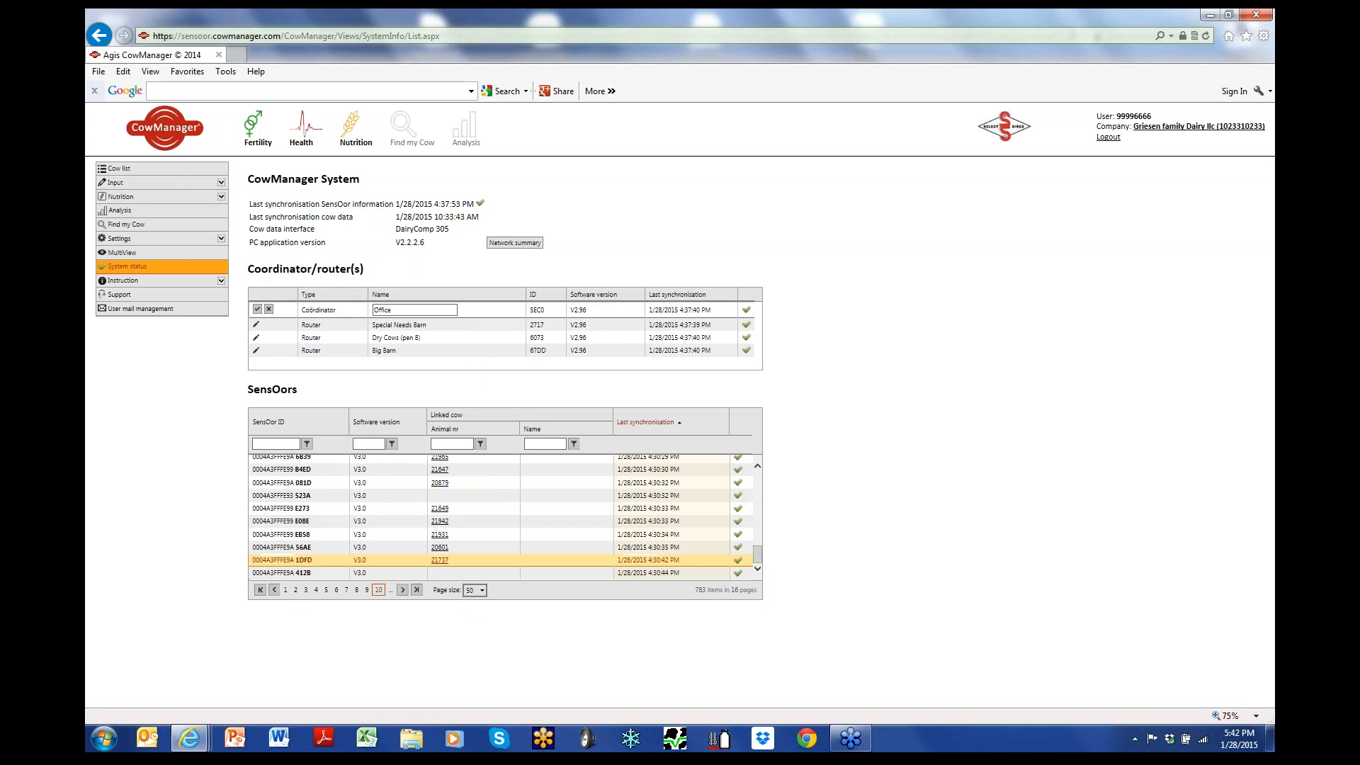
left_click(496, 534)
left_click(496, 508)
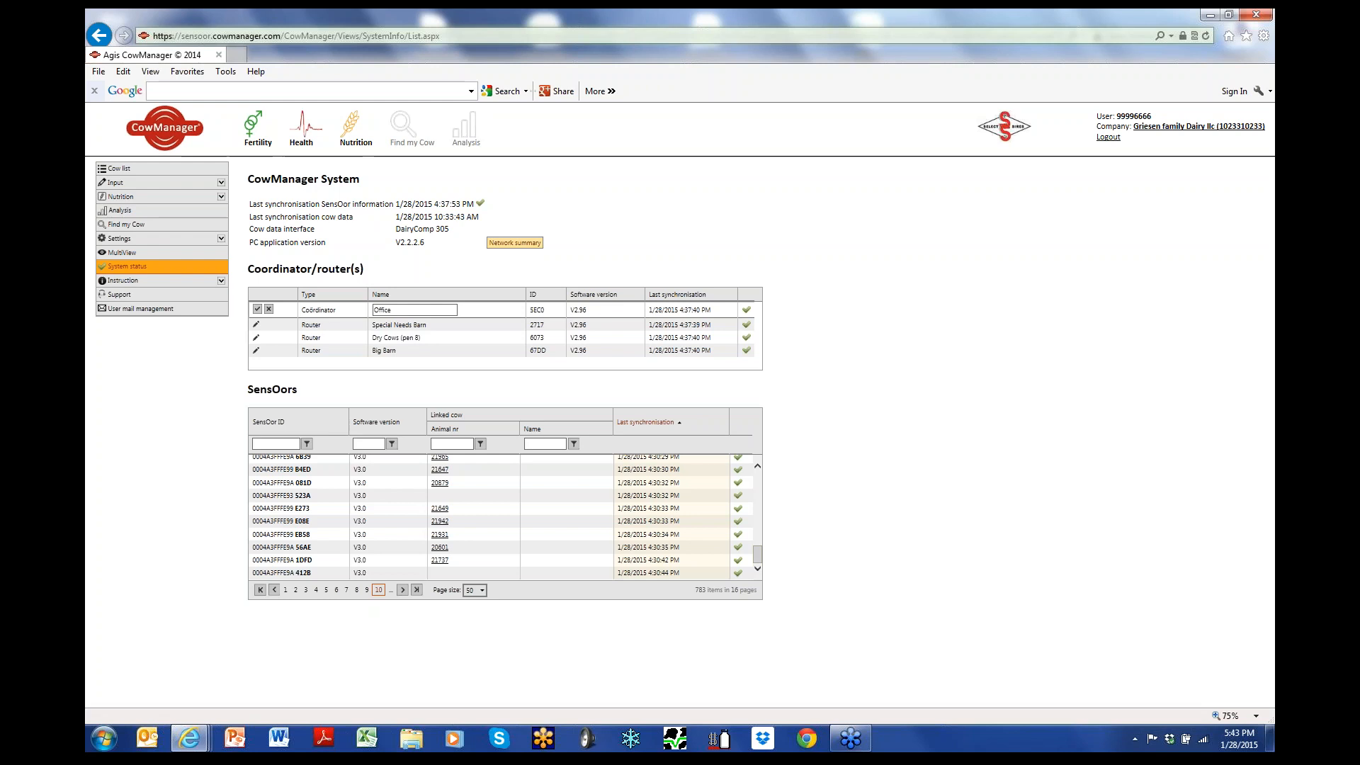
View the network summary of routers and their SensOors, and return to the system status.
left_click(515, 243)
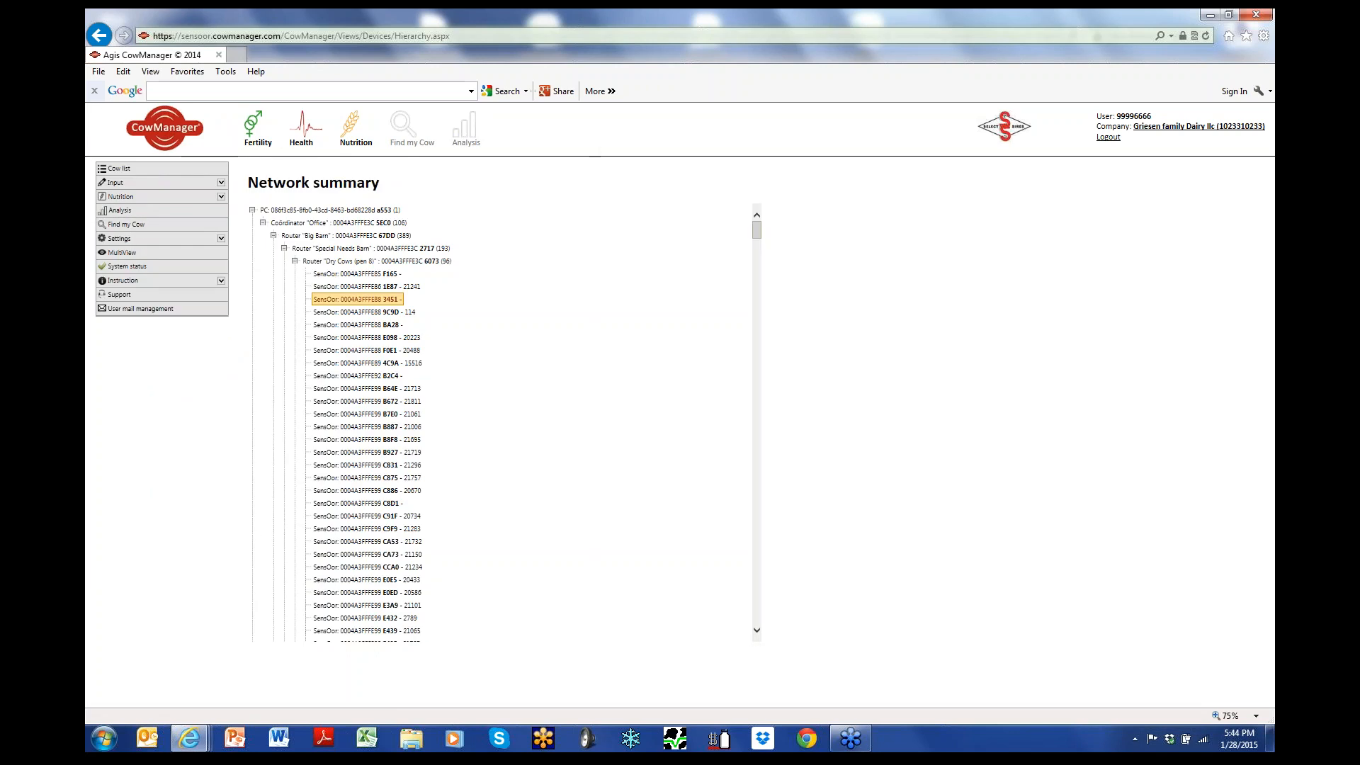
left_click(128, 266)
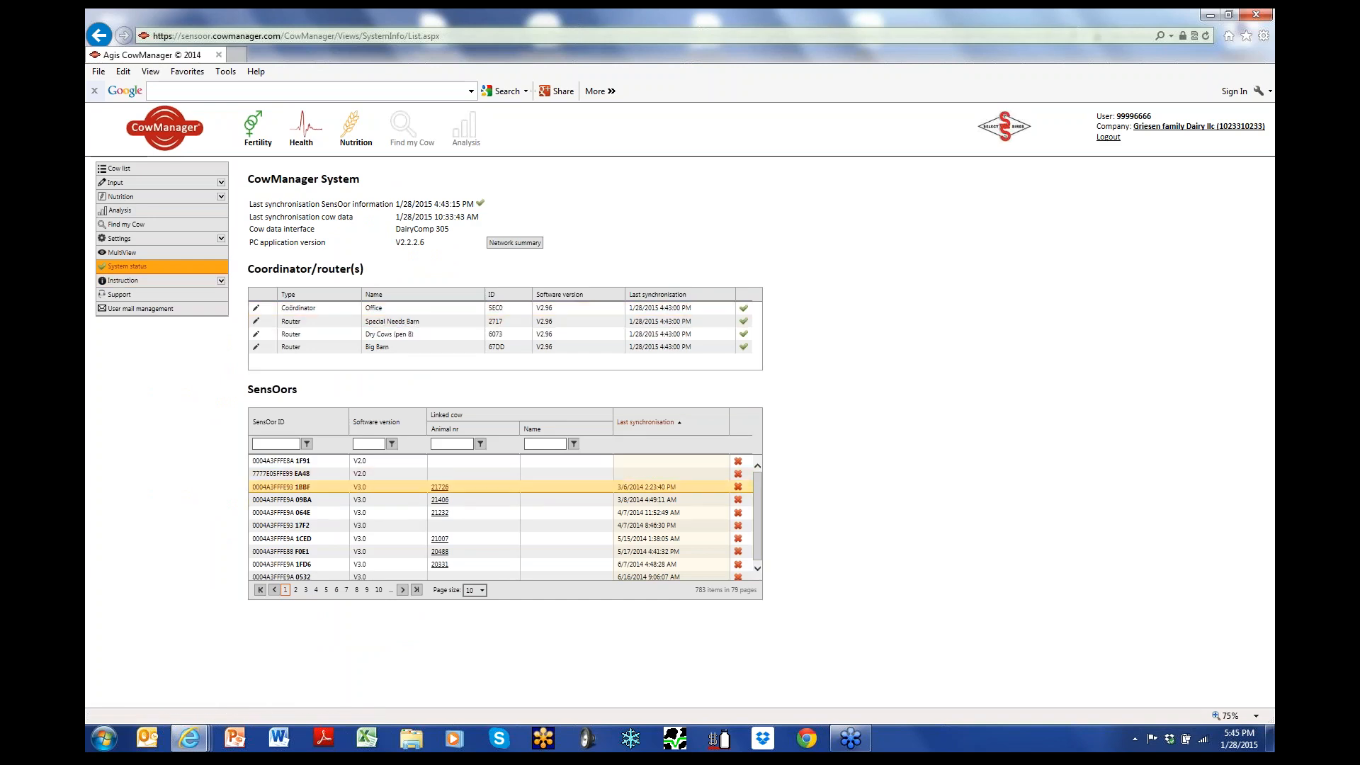
Go through the cow list to group management and open the name of group 2 for editing.
left_click(119, 168)
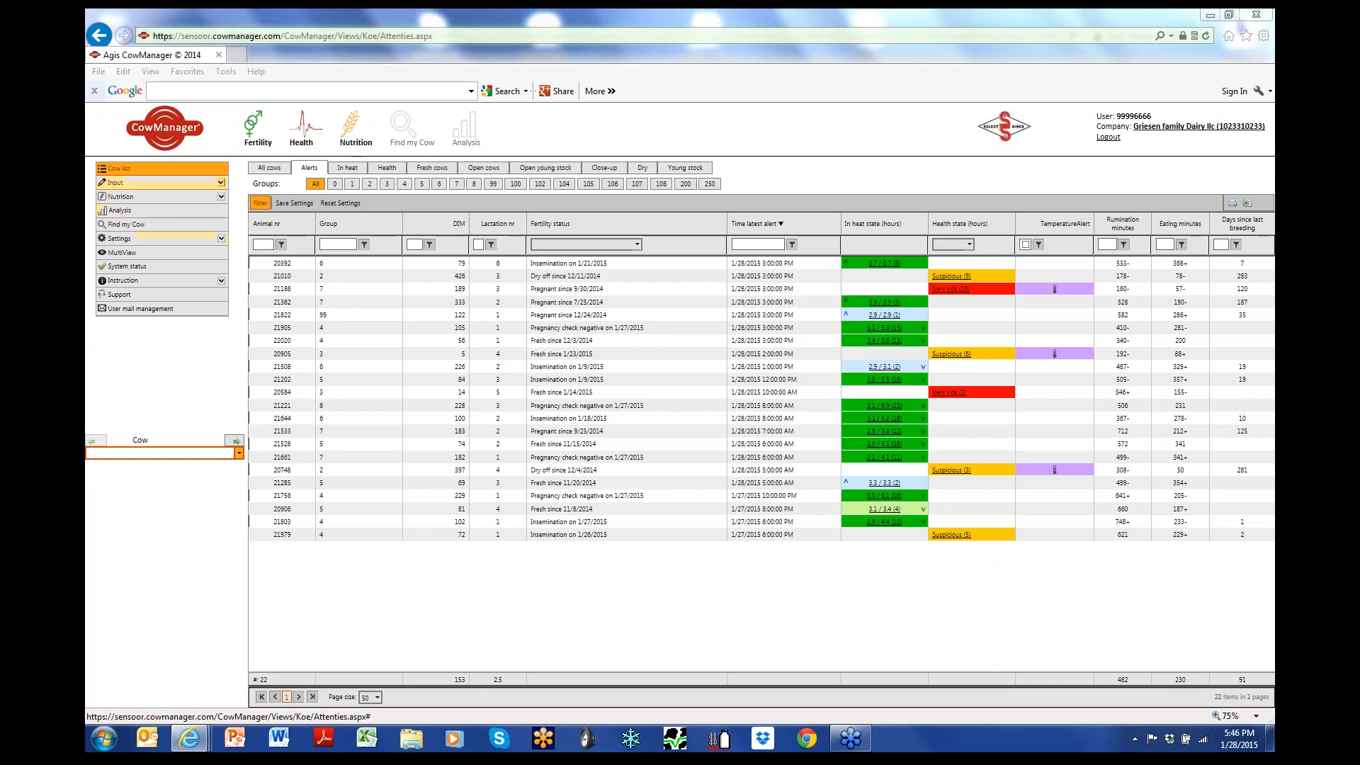
left_click(142, 182)
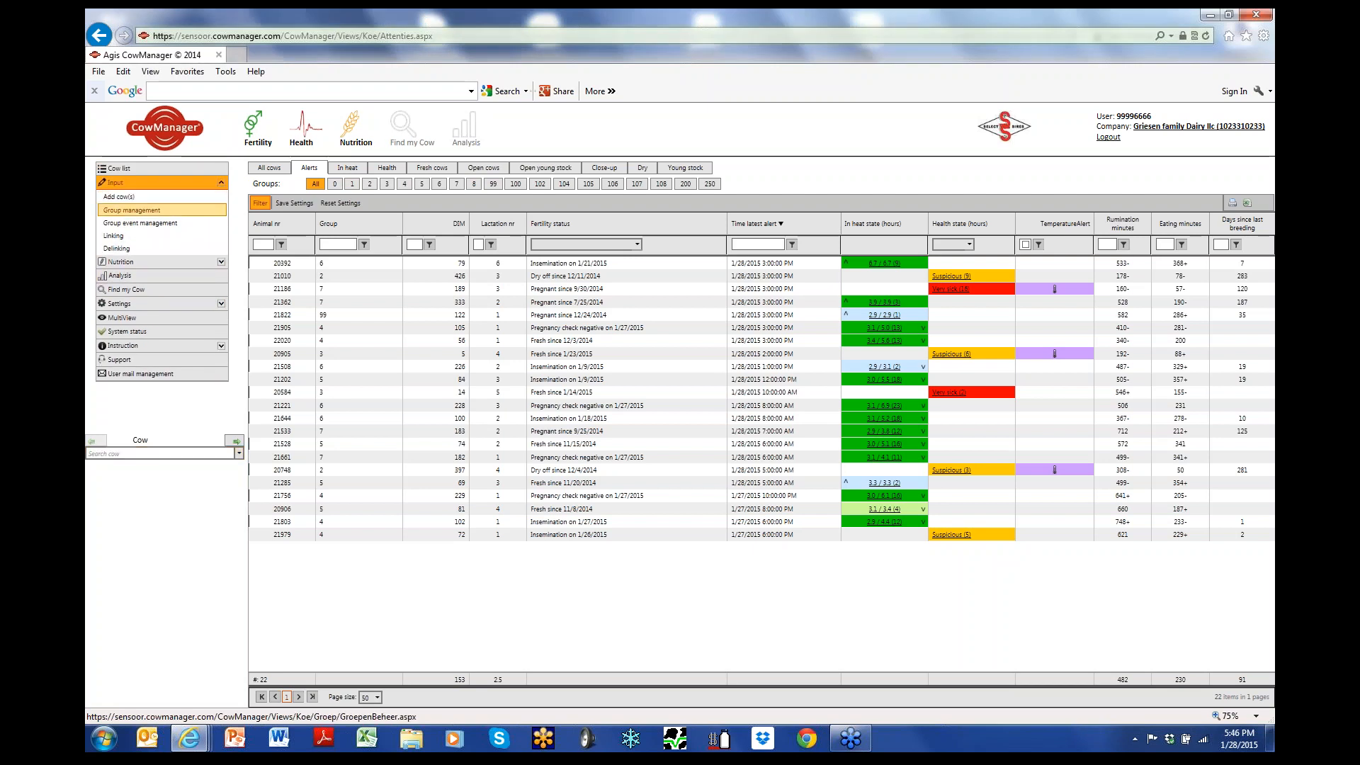
left_click(131, 210)
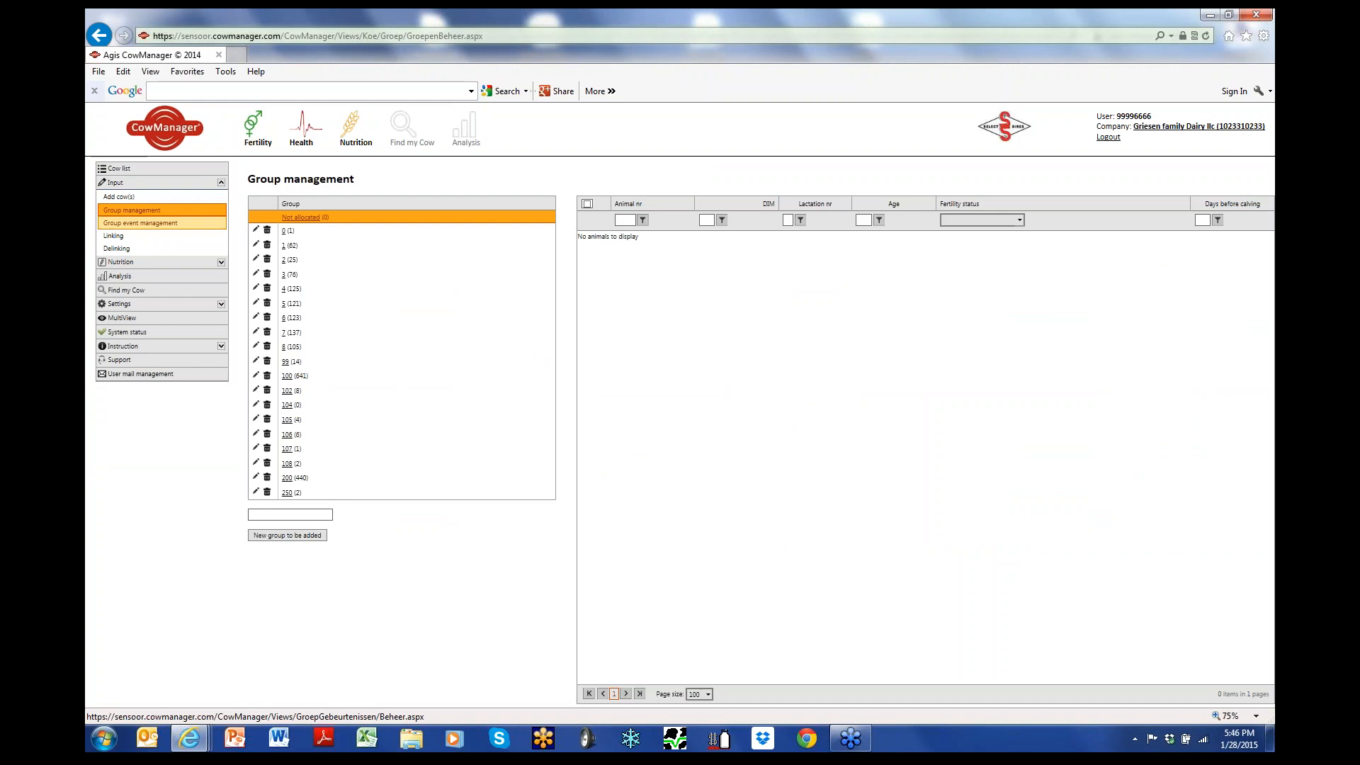
left_click(256, 258)
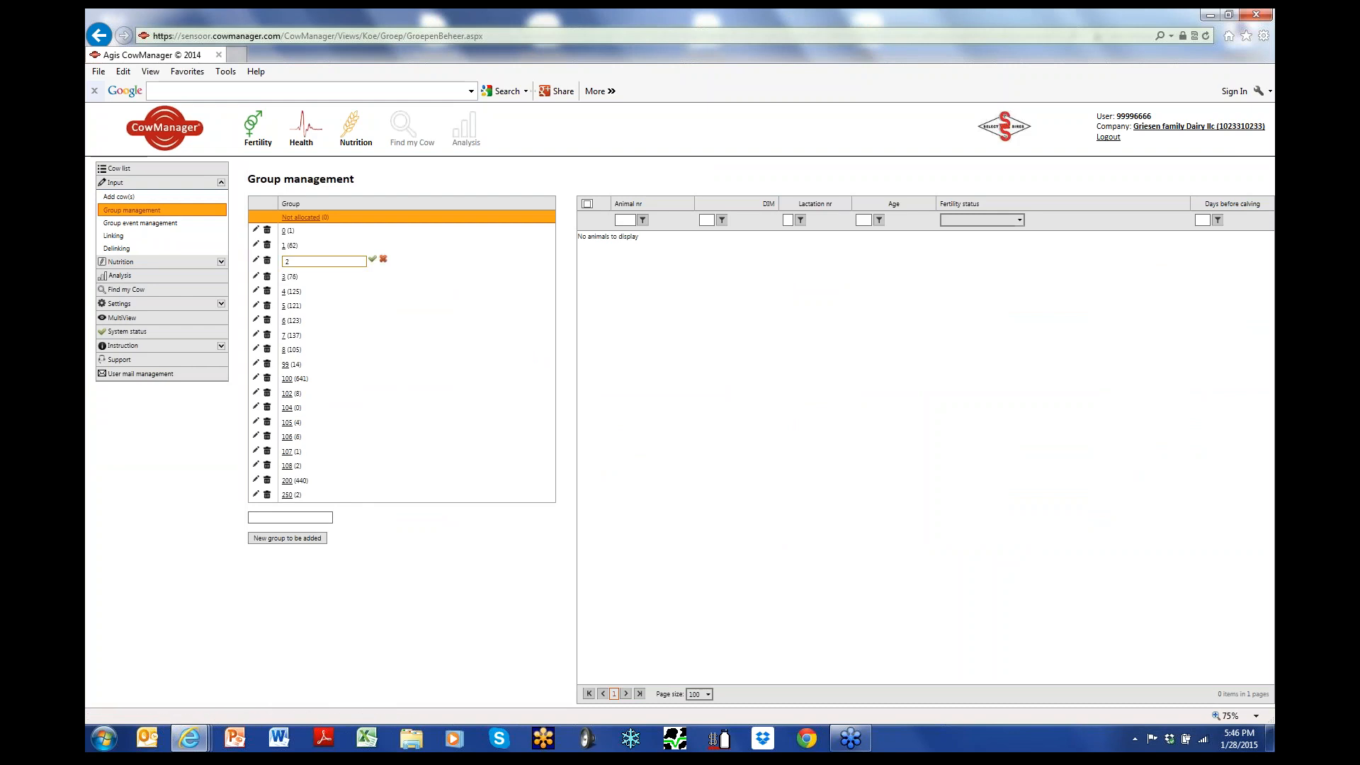
left_click(288, 262)
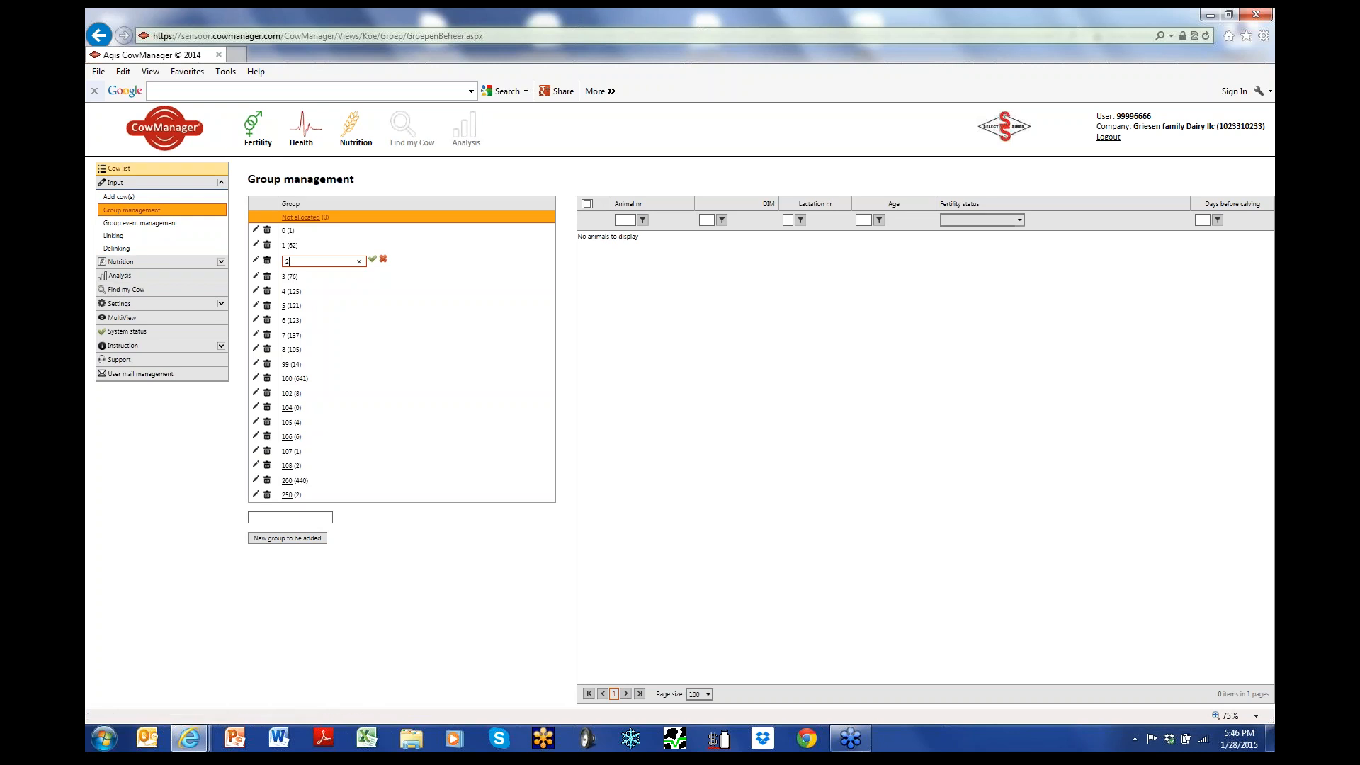
Open cow 20392 from the alerts list and view its activity chart.
left_click(119, 168)
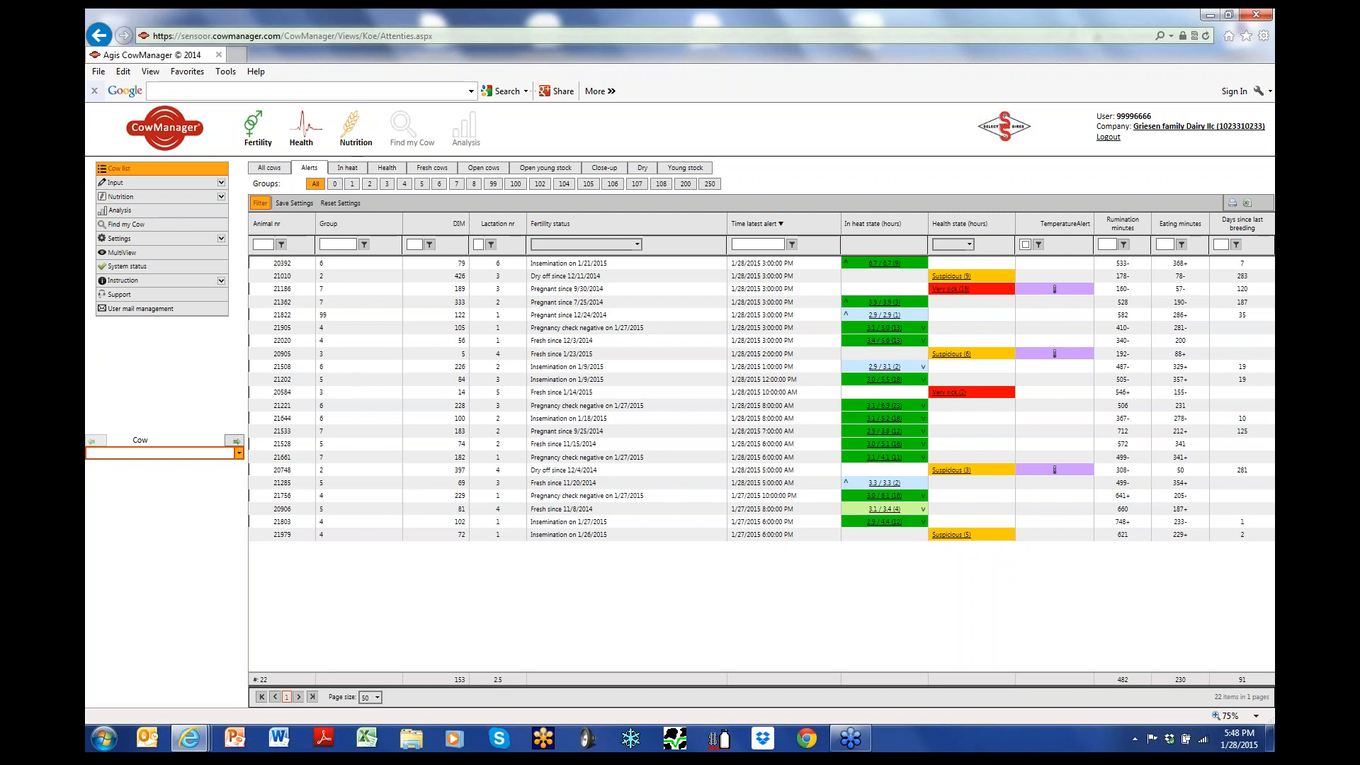
double_click(461, 263)
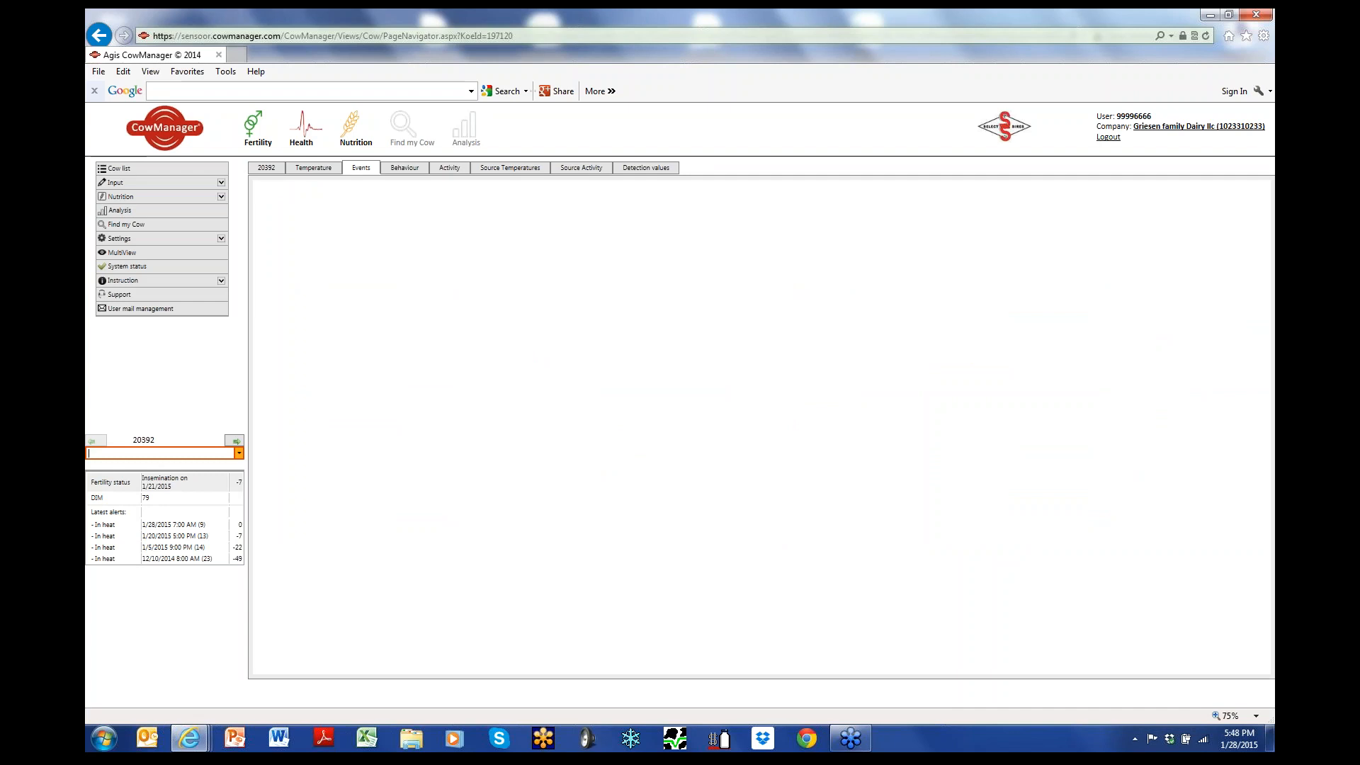
left_click(450, 168)
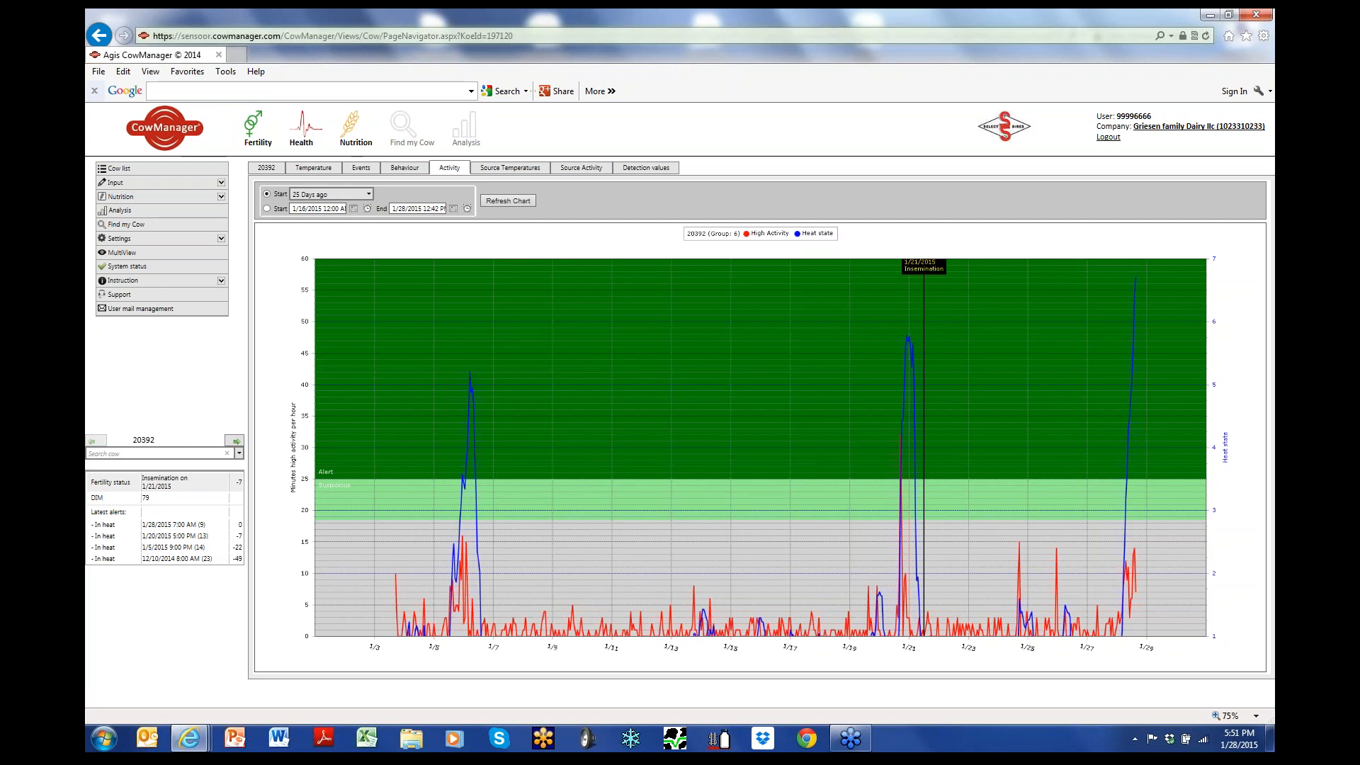
Open the nutrition group overview and refresh group 5's chart with Not active, Rumination and Feedfactor from 9/1/2014 to 1/2/2015.
left_click(121, 196)
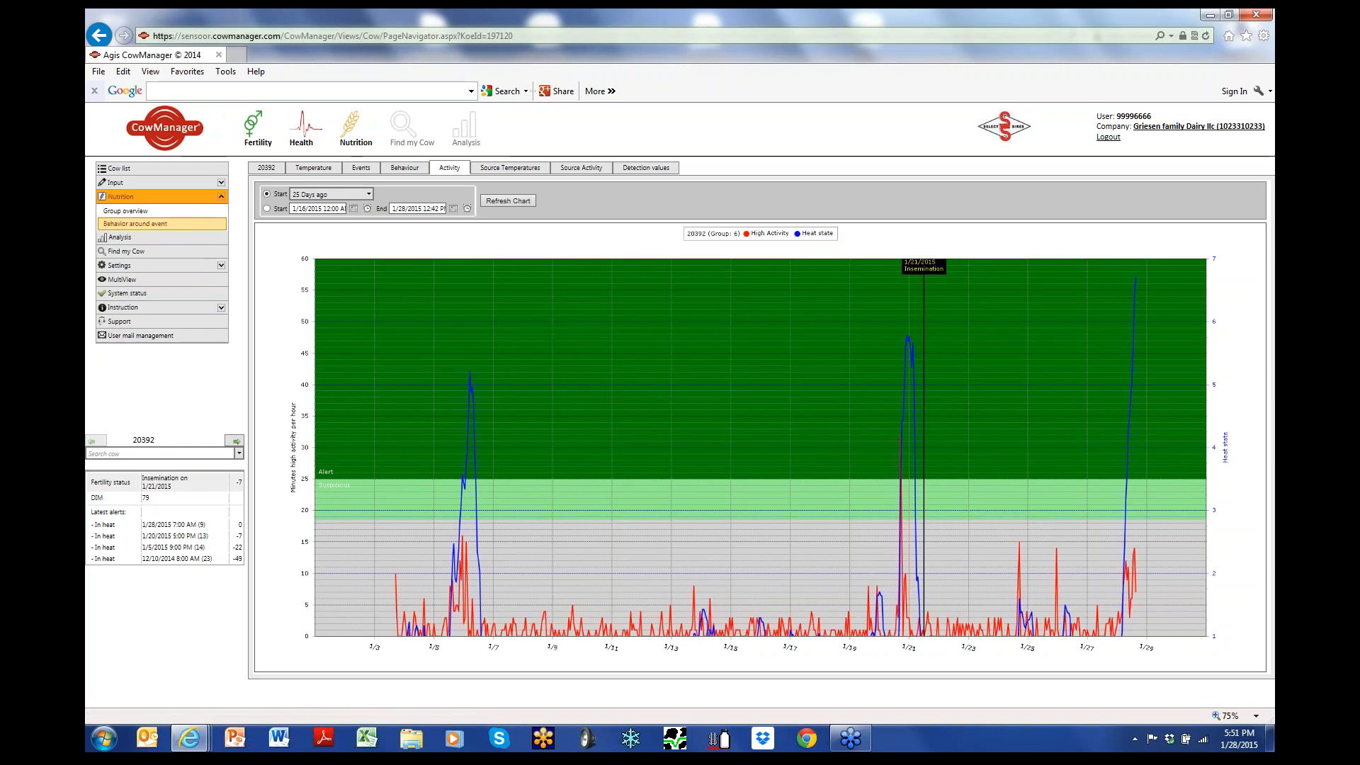
left_click(126, 211)
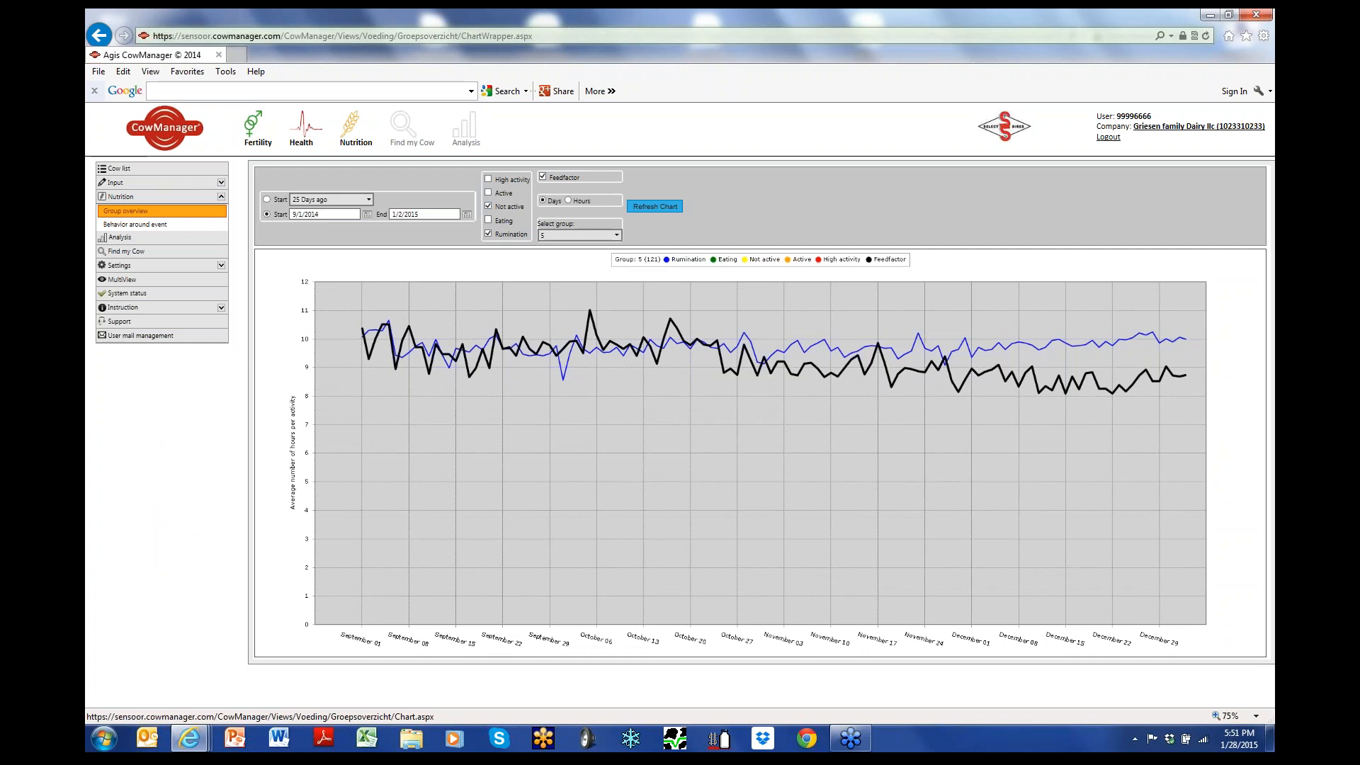
left_click(655, 206)
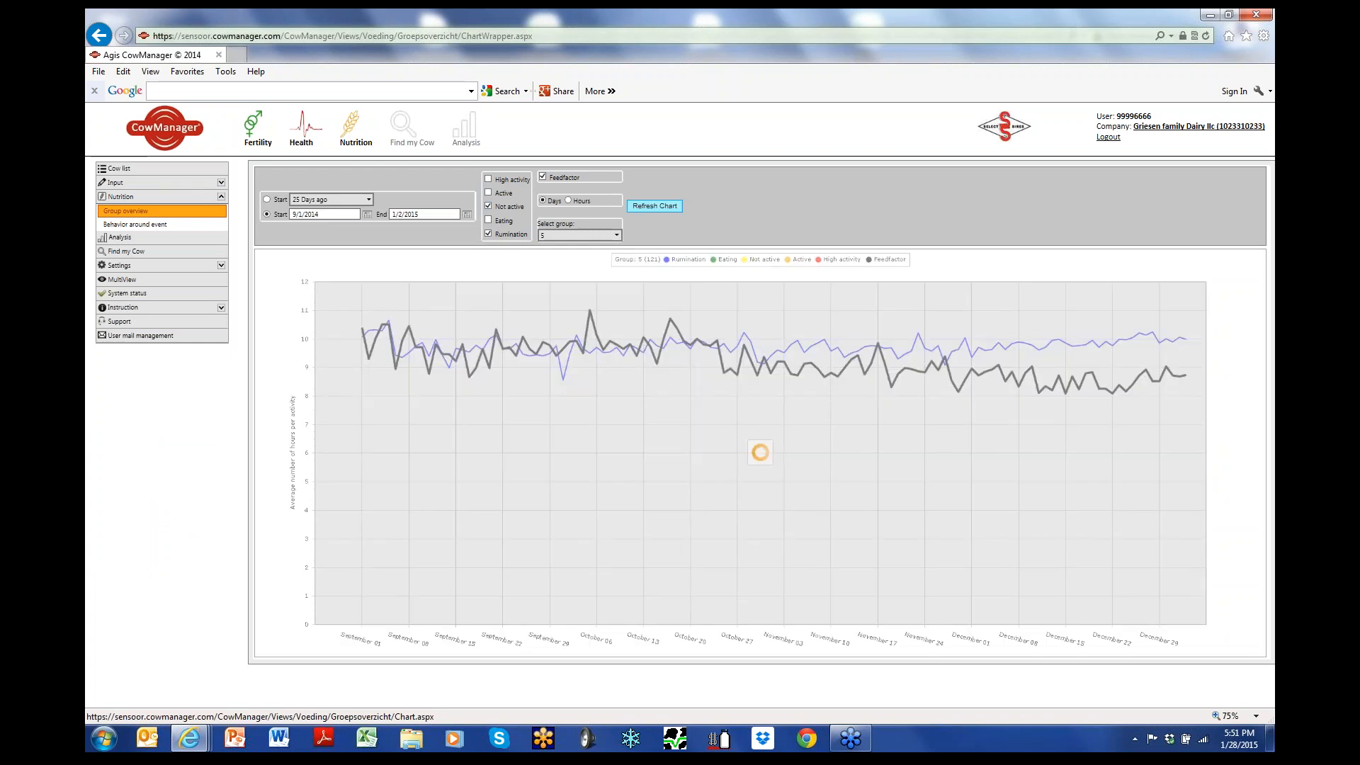
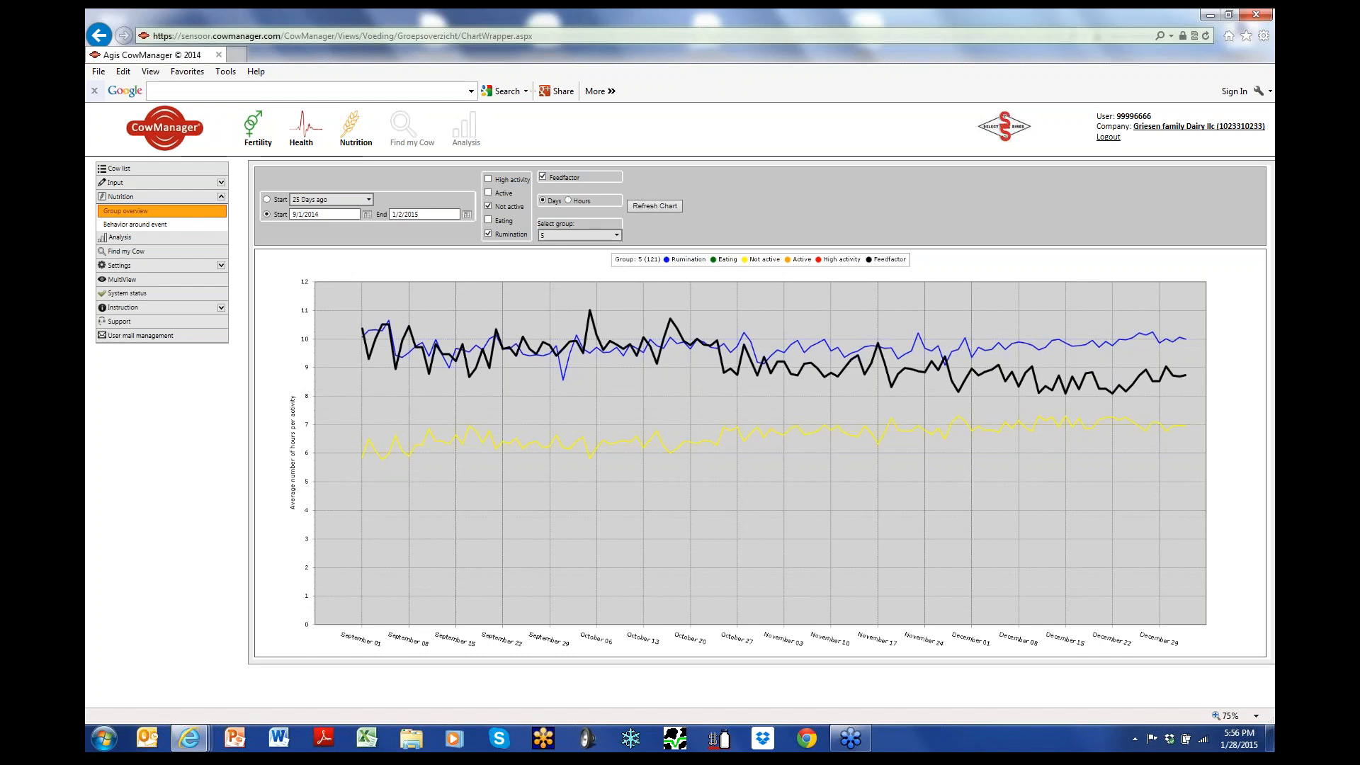
Open cow 20905 from the alerts list and view its ear temperature chart.
left_click(118, 169)
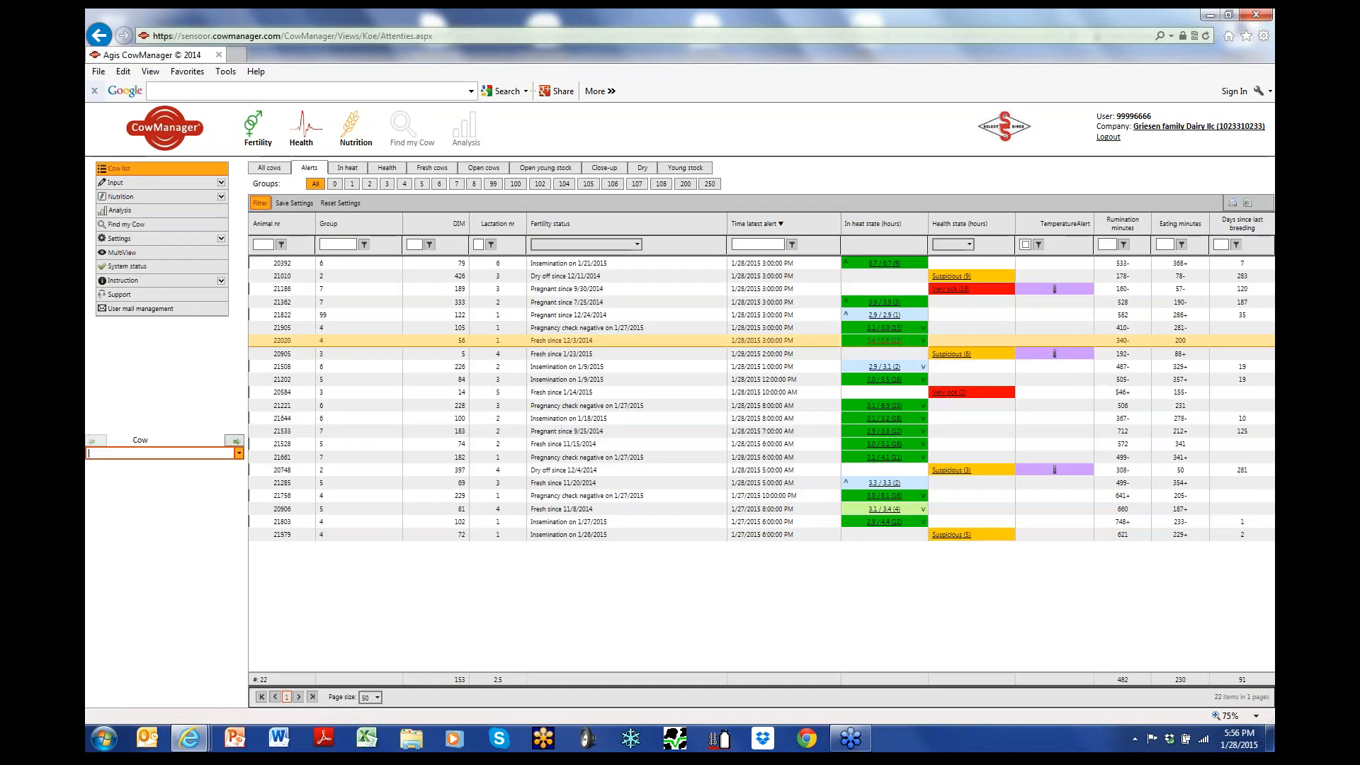
double_click(462, 353)
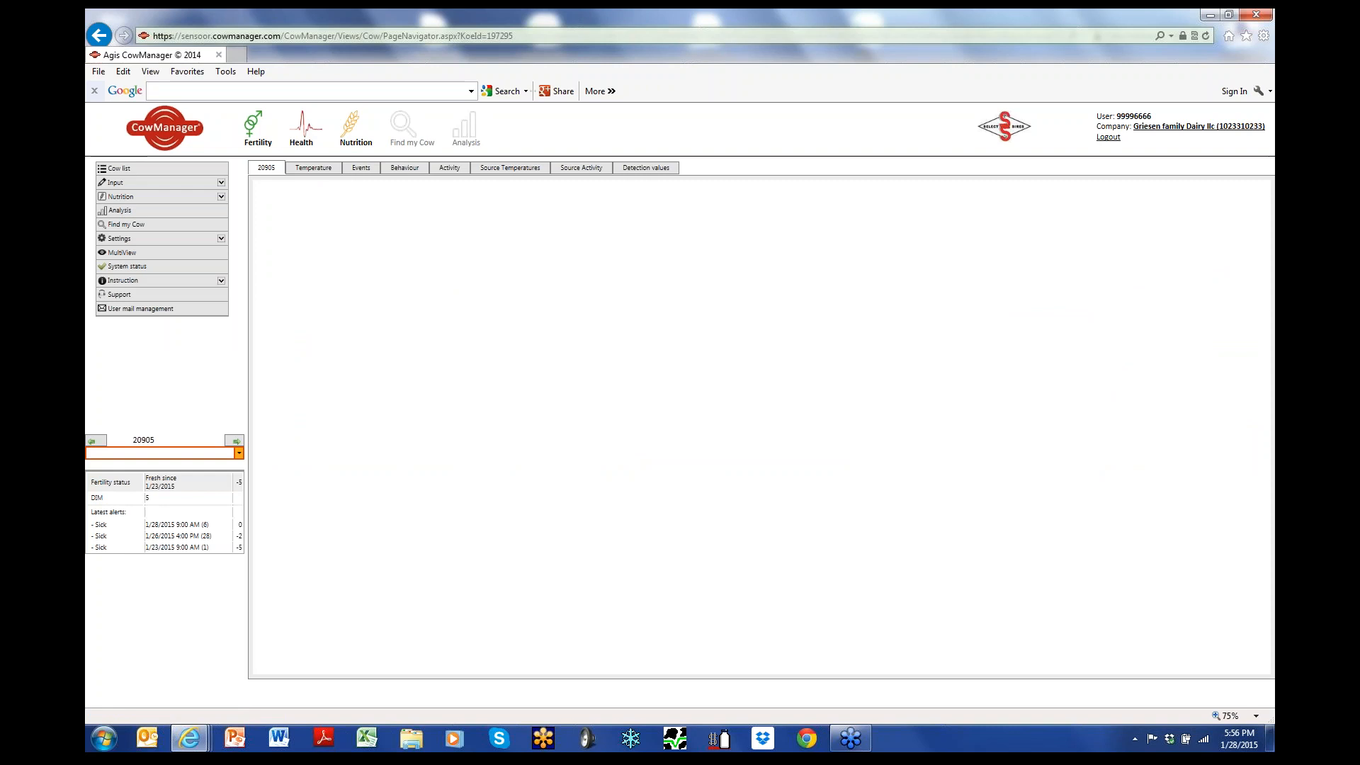
left_click(313, 167)
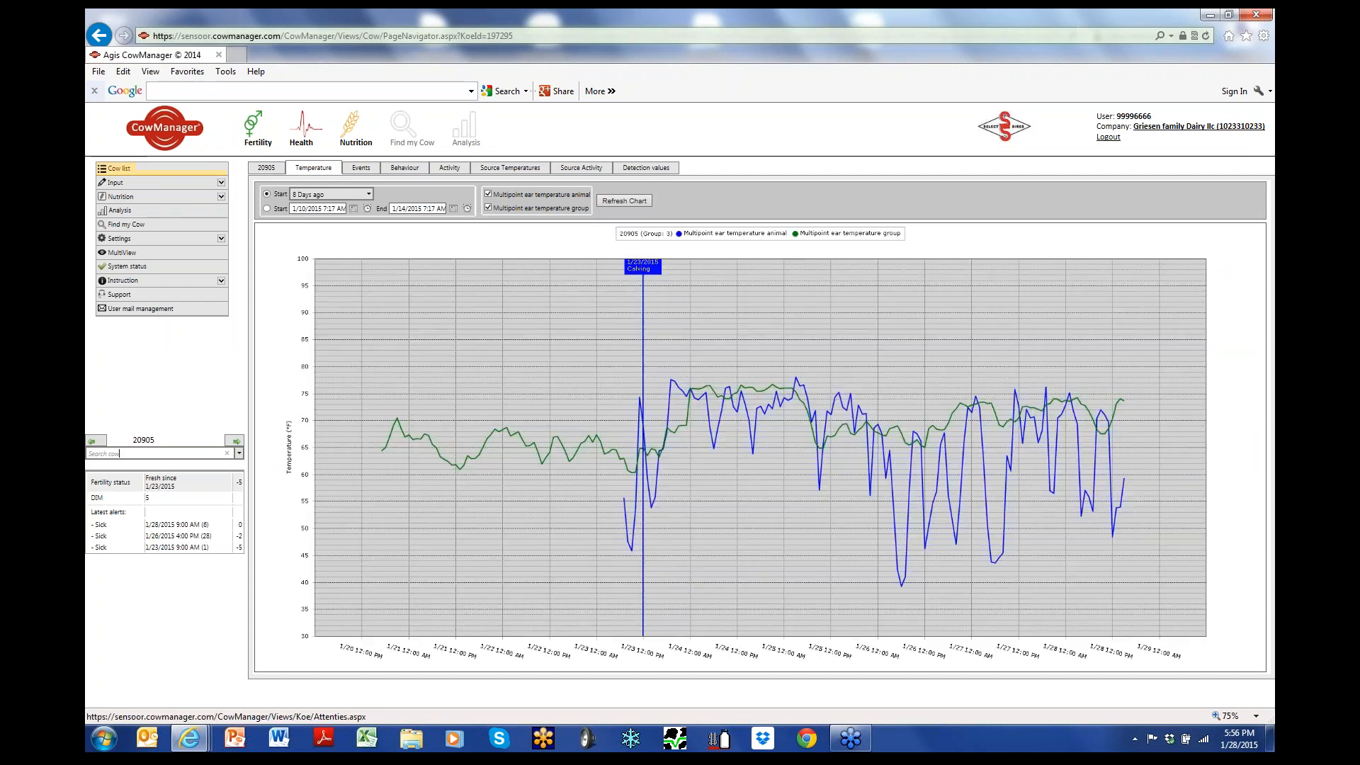
Open cow 20748 from the cow list, view its temperature and activity charts, and return to its cow details.
left_click(119, 168)
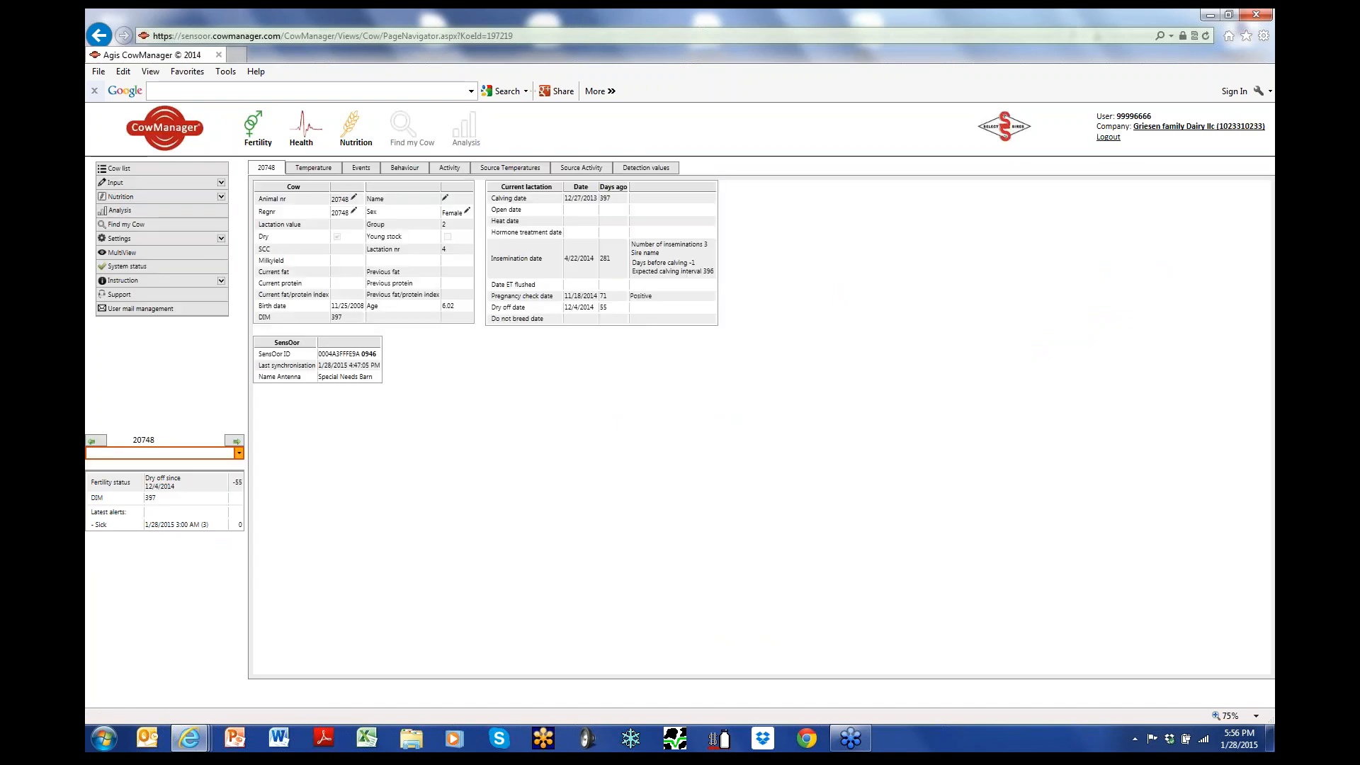
left_click(313, 168)
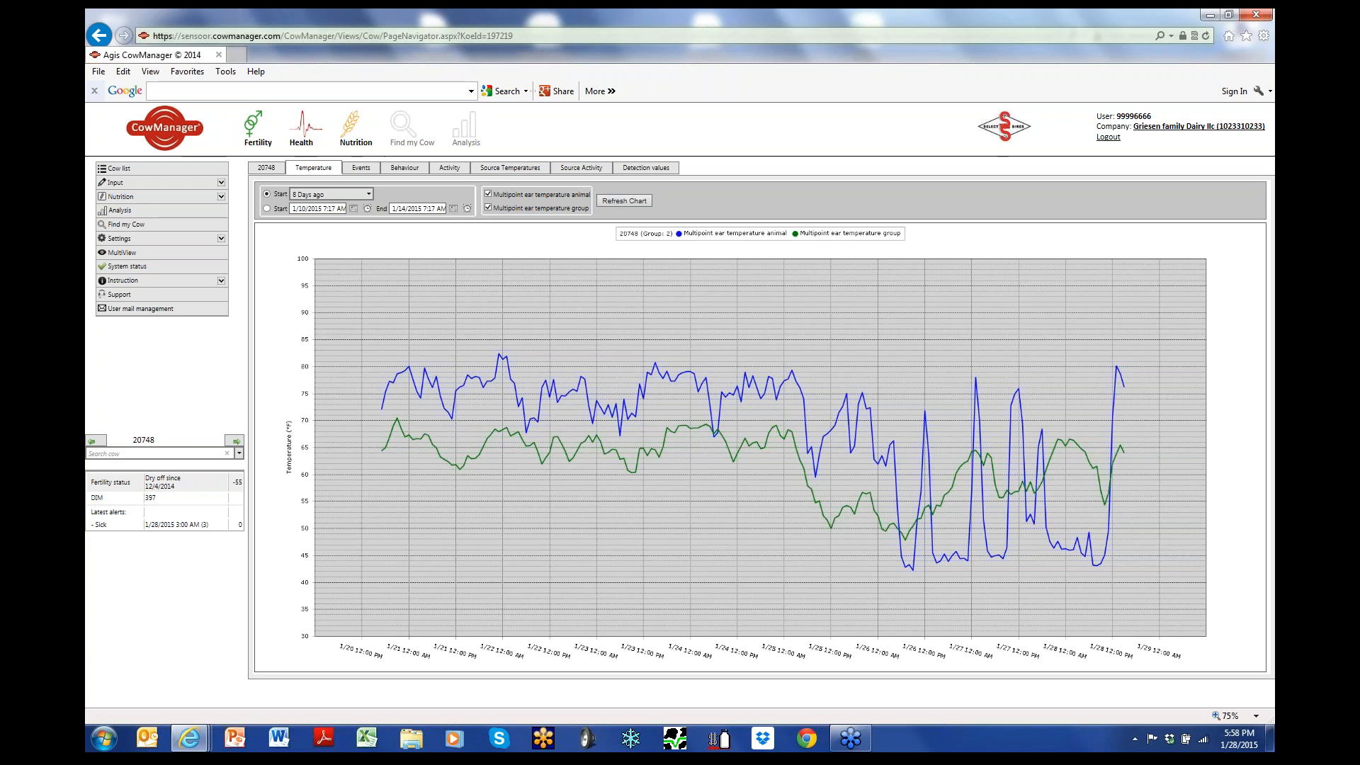
left_click(449, 168)
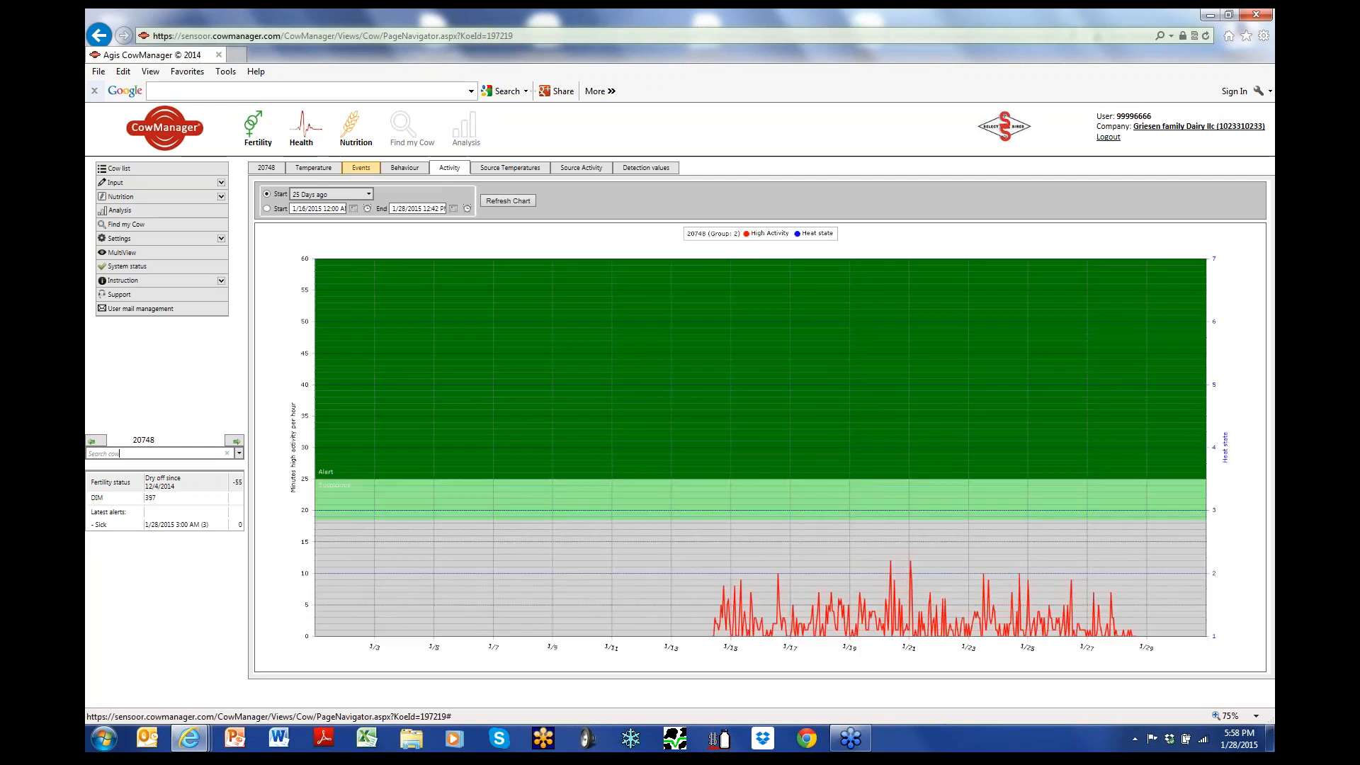
left_click(267, 167)
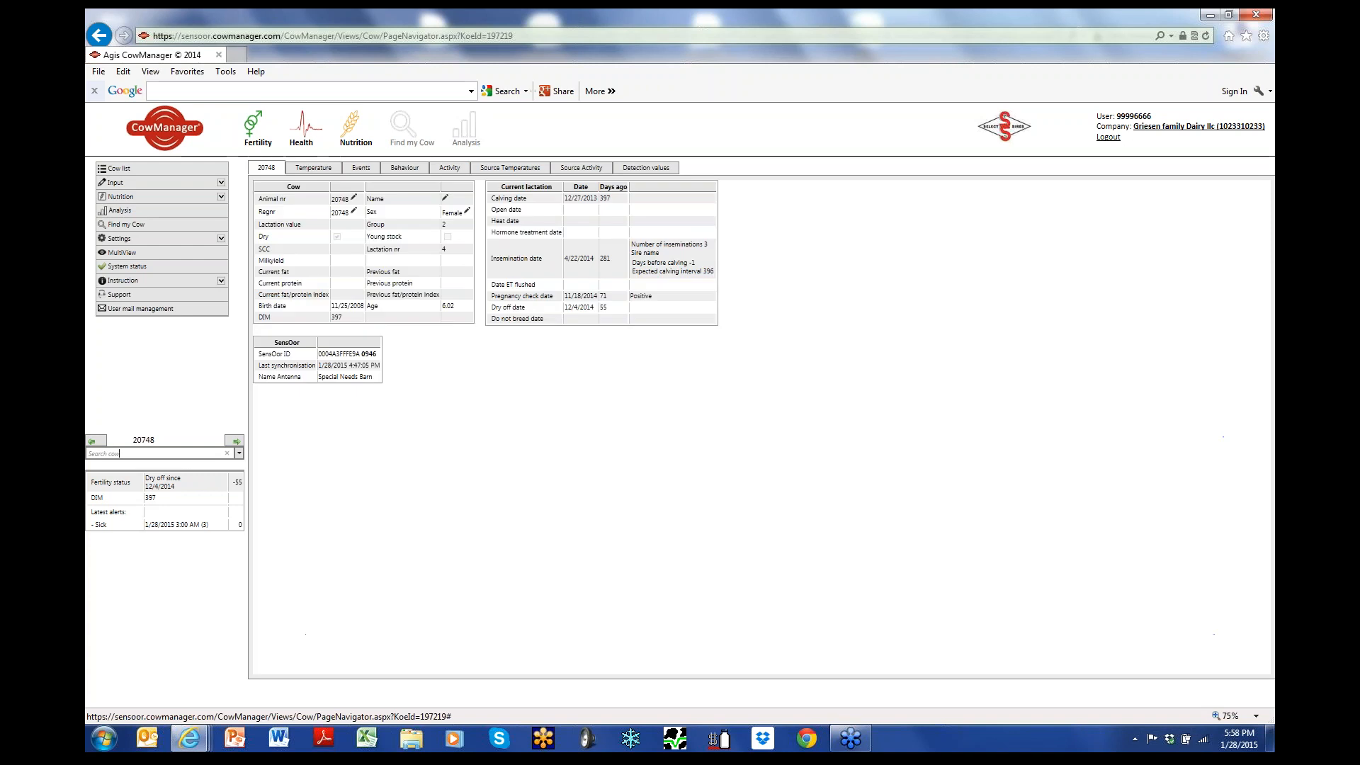
Return from the cow details to the cow list and view the alerts for all groups.
left_click(120, 454)
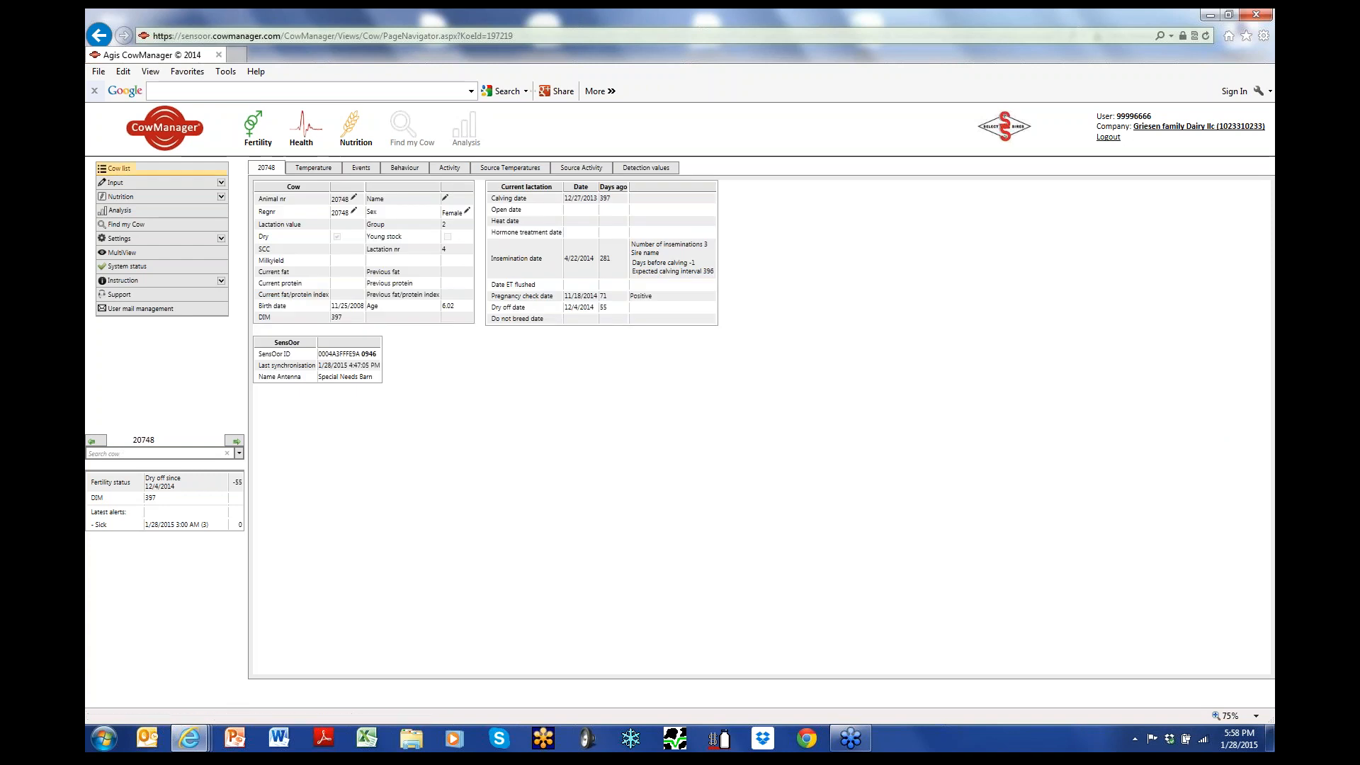
left_click(118, 168)
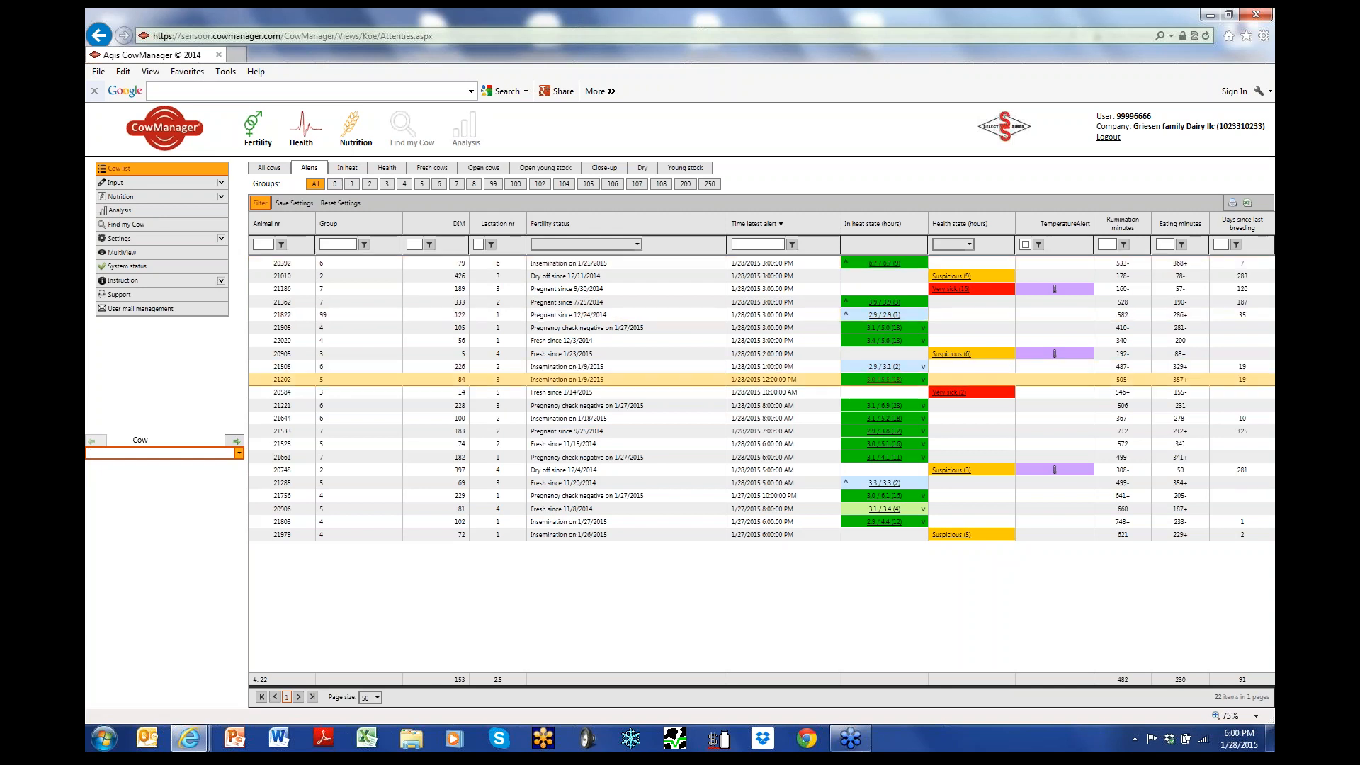
left_click(638, 430)
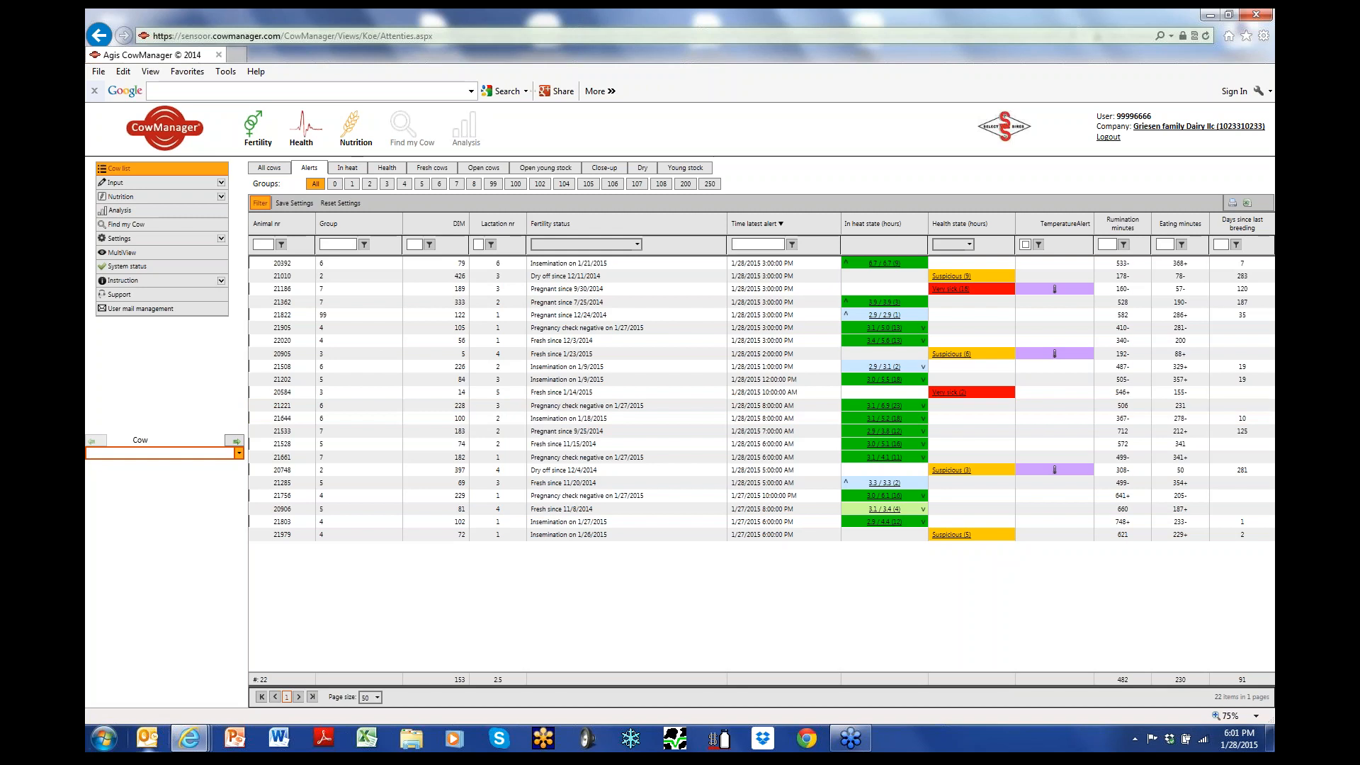
Switch to PowerPoint with value of PR.pptx and present the slide on the monetary value of improving 21-day pregnancy rate.
mouse_move(188, 738)
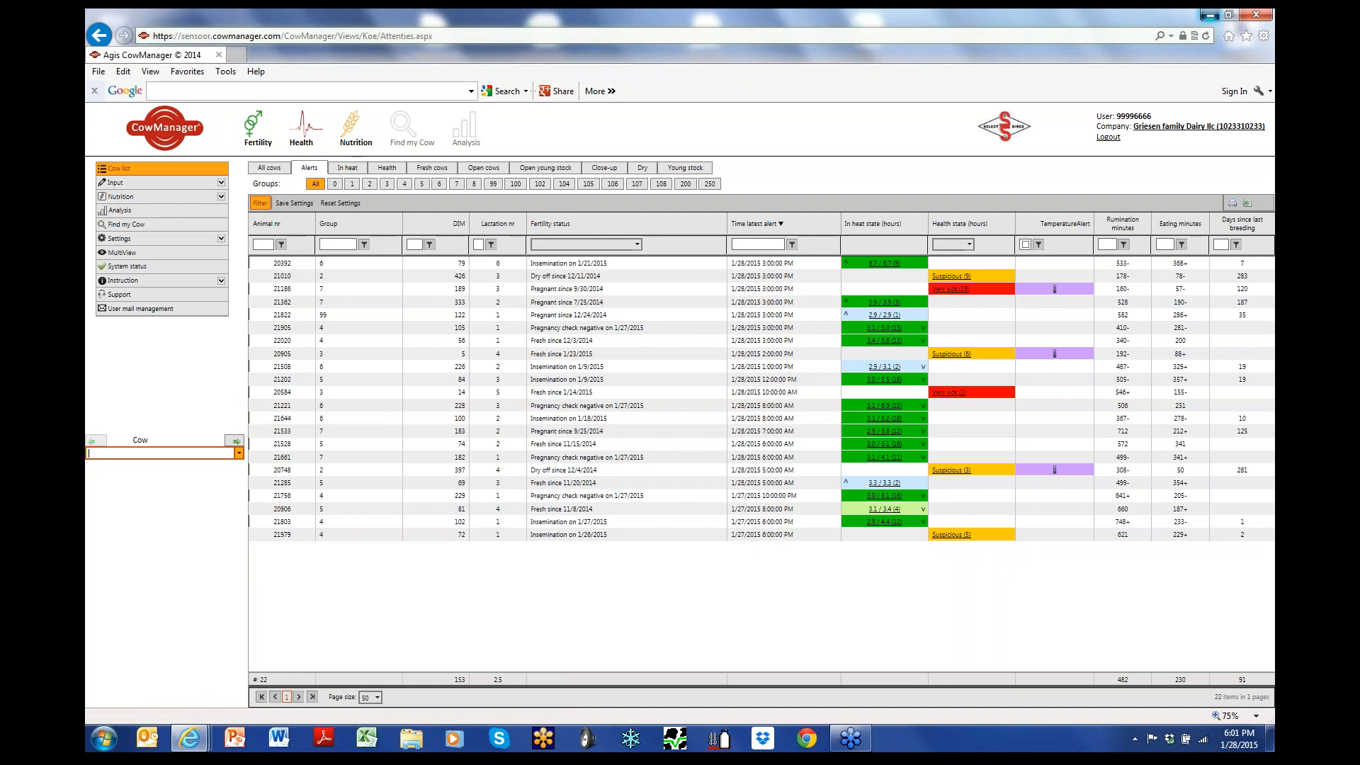
key("alt+Tab")
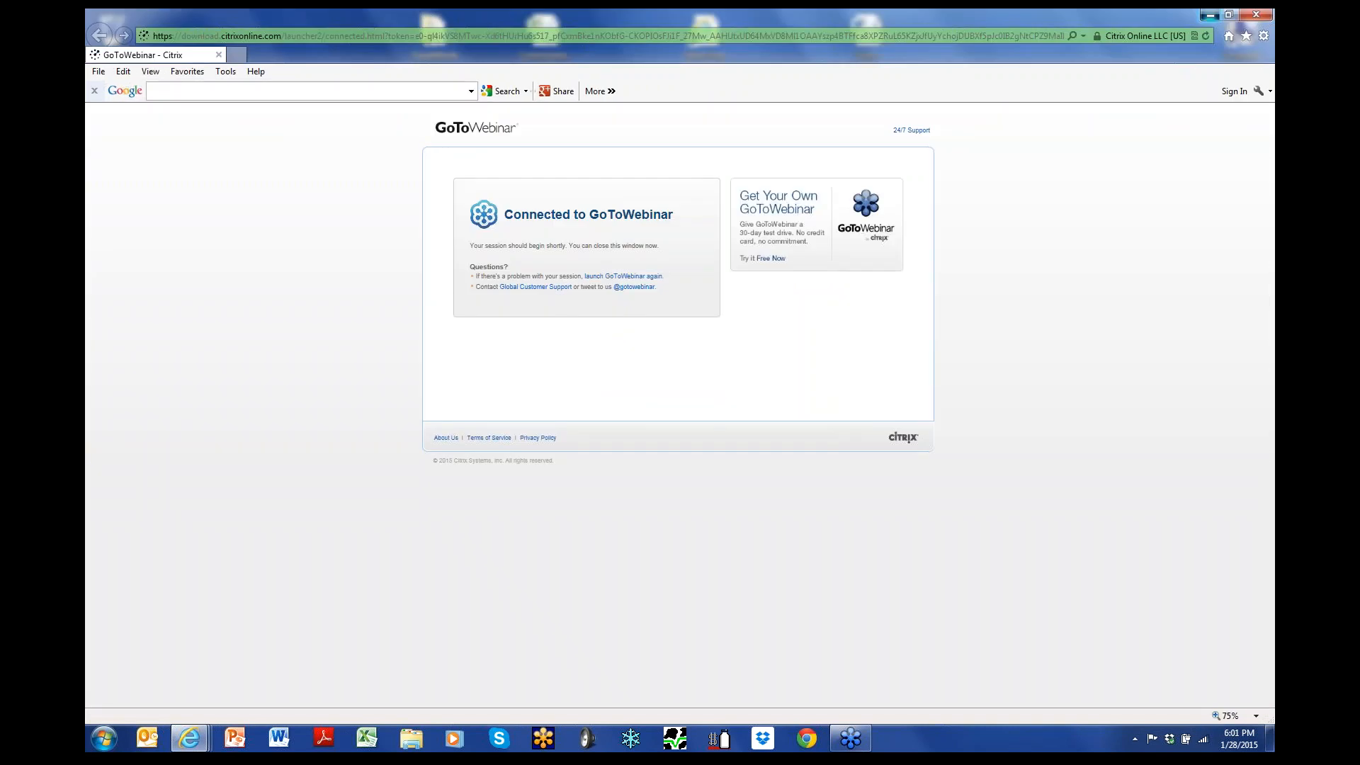
key("super+d")
key("Return")
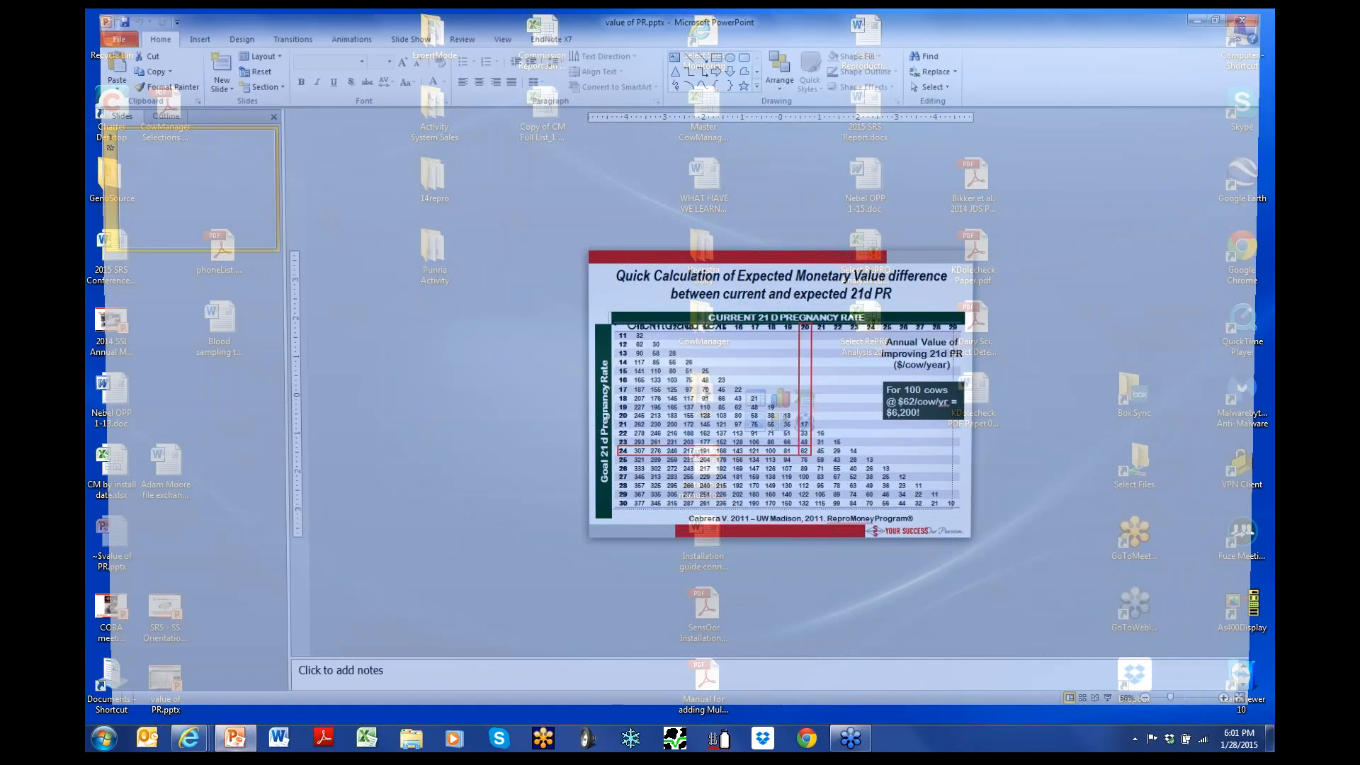
key("F5")
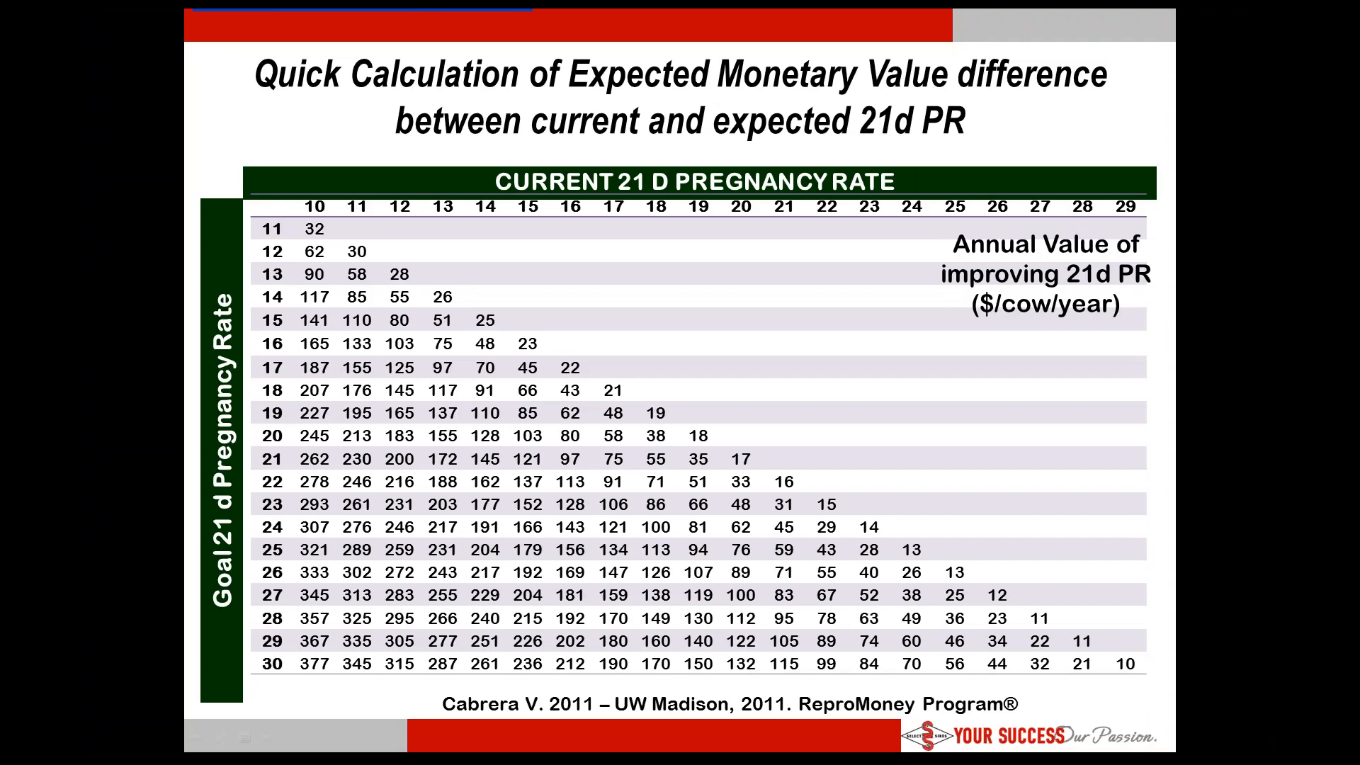
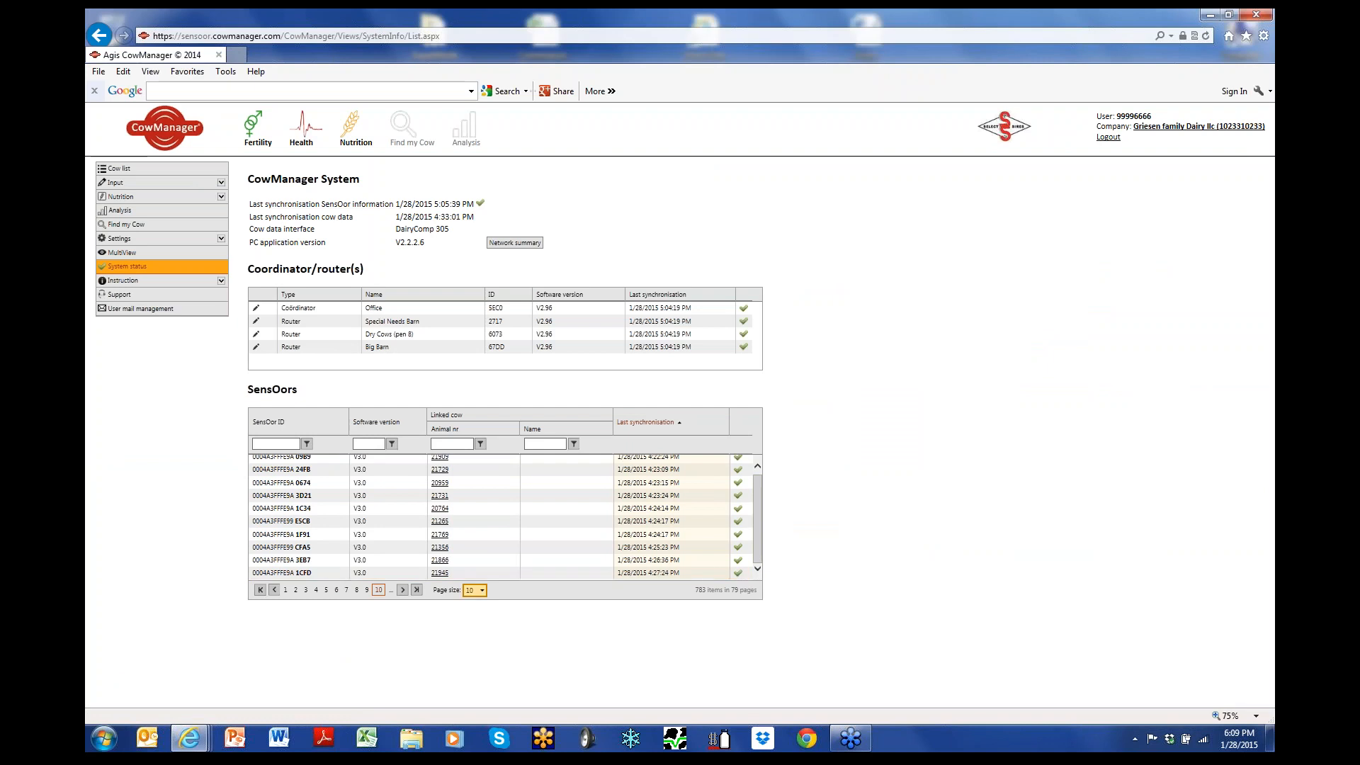
In the system status, show 50 SensOors per page and examine the last synchronisation times and linked cows on page 10.
left_click(474, 590)
left_click(473, 624)
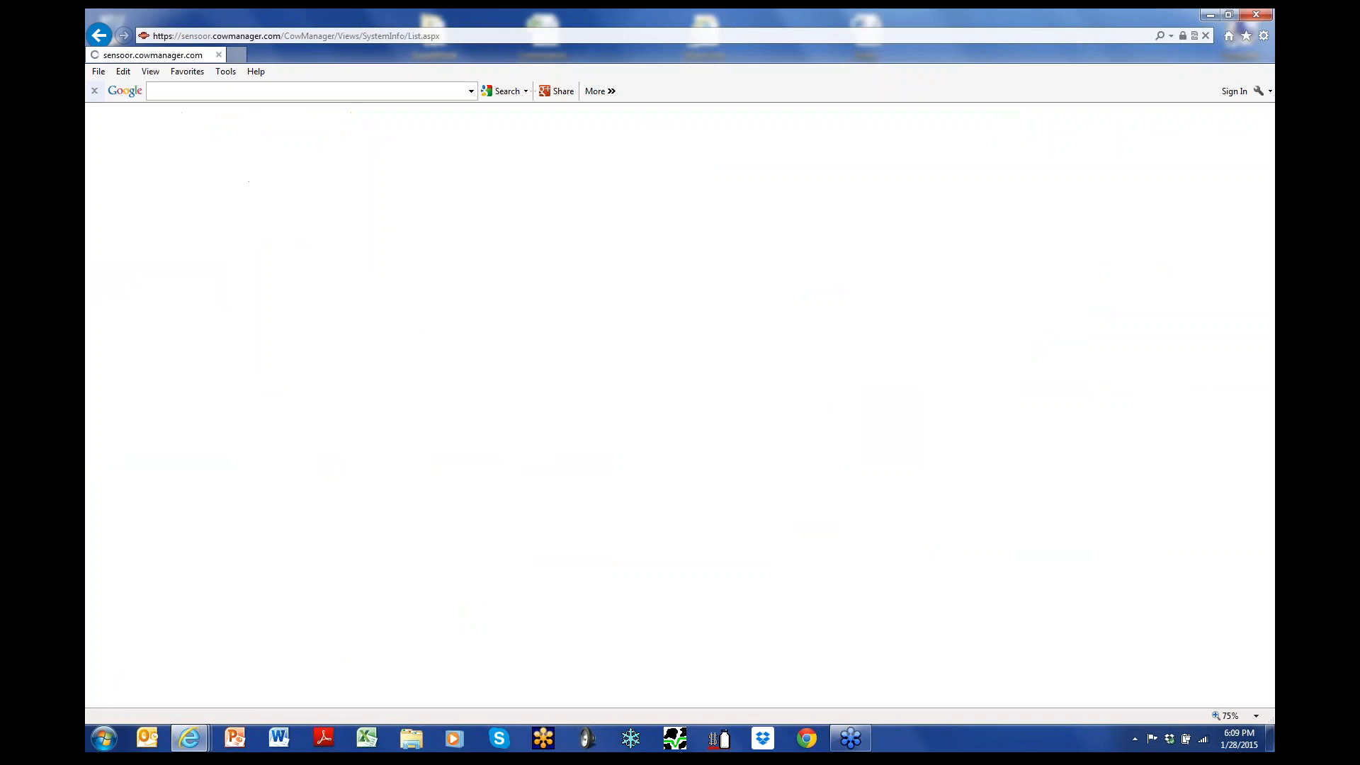
scroll(505, 517, "down", 3)
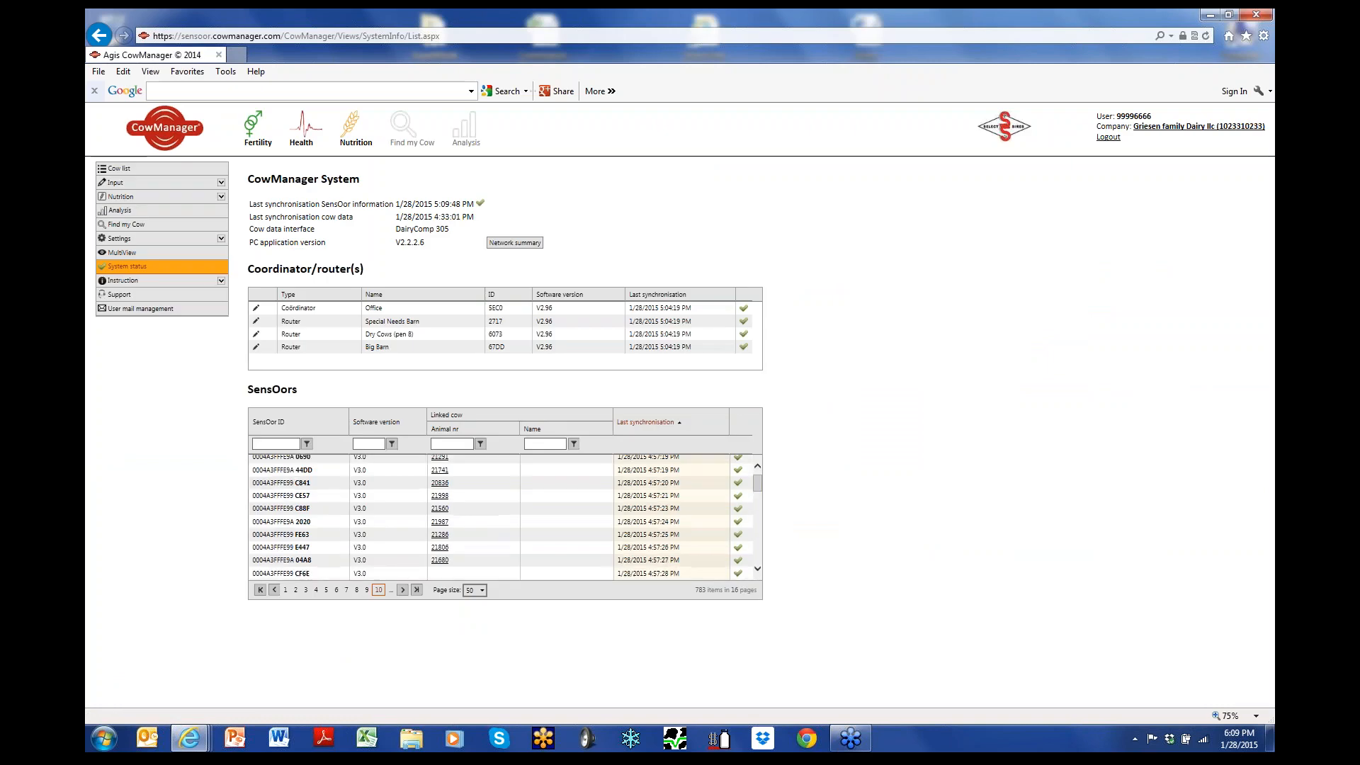
scroll(505, 517, "down", 5)
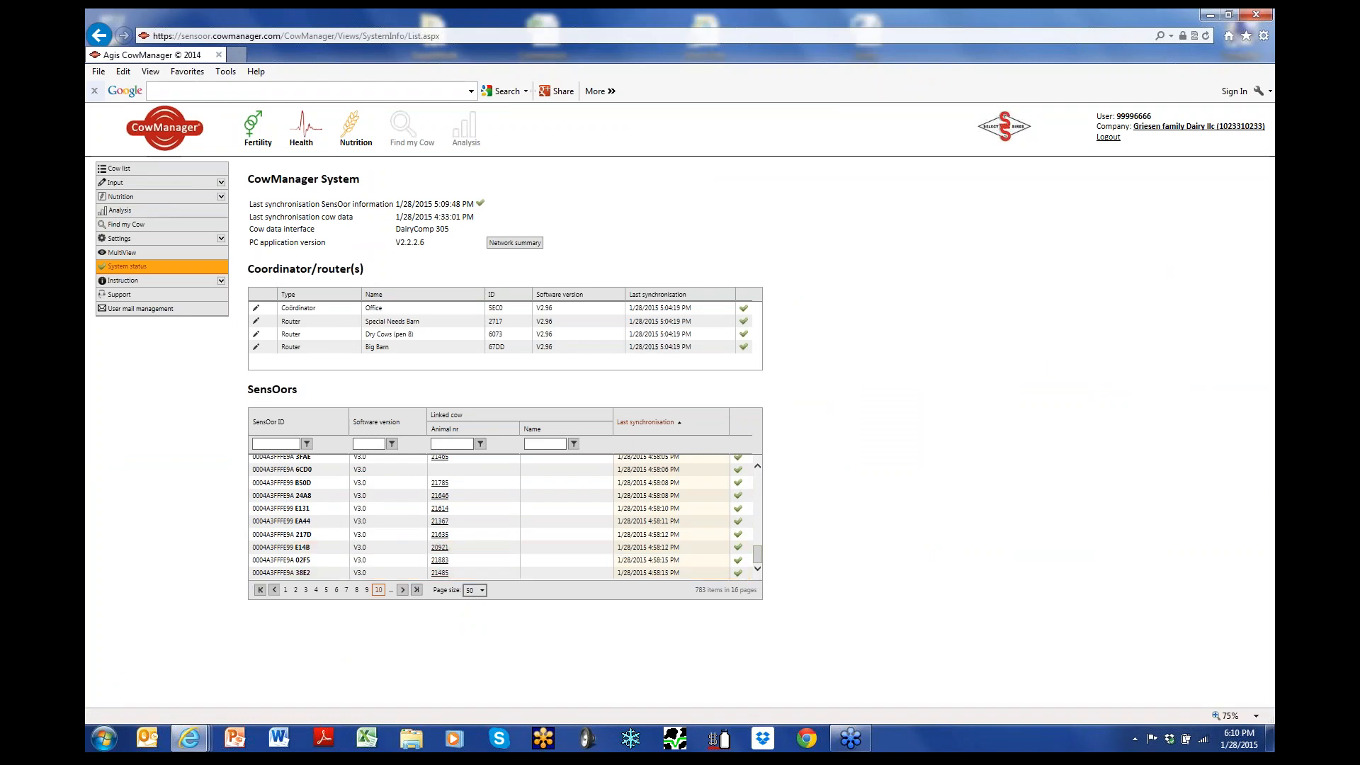
scroll(505, 517, "up", 3)
scroll(505, 517, "up", 3)
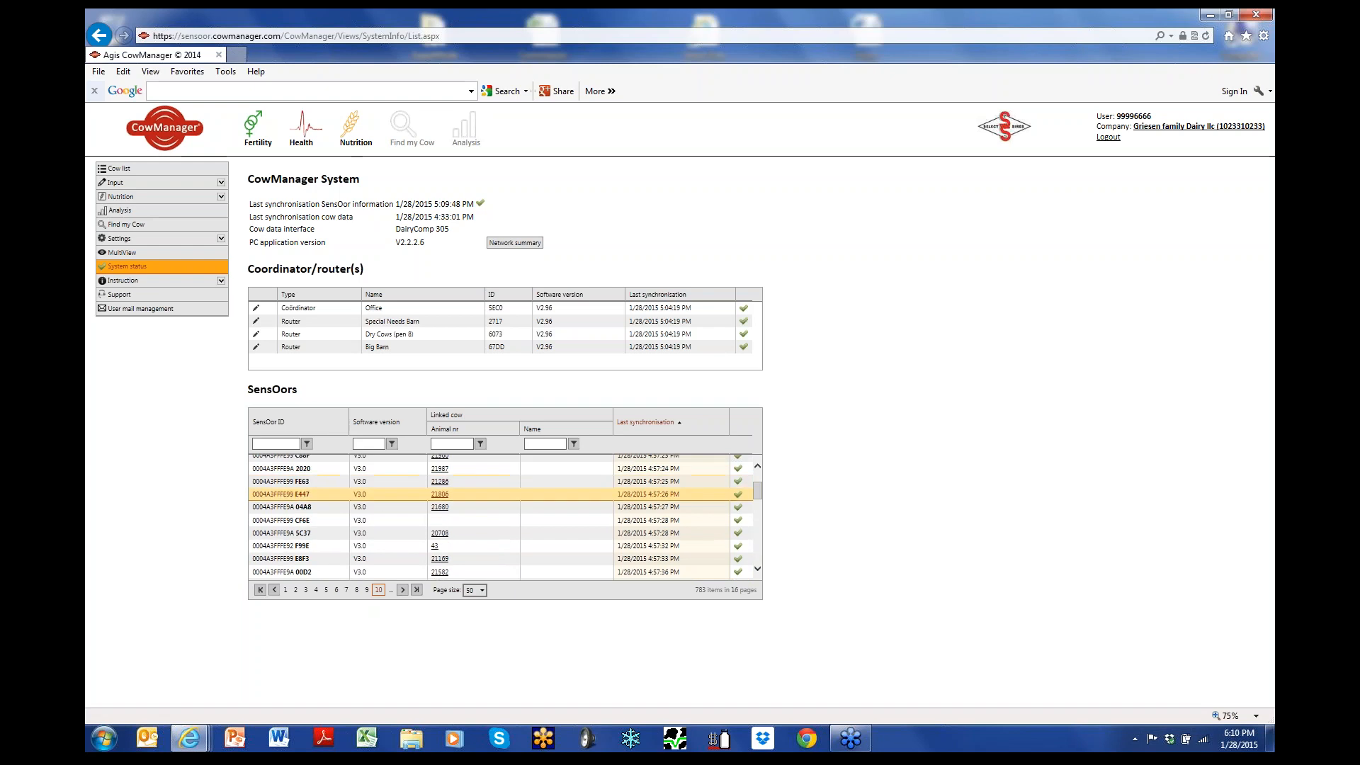
scroll(505, 517, "down", 2)
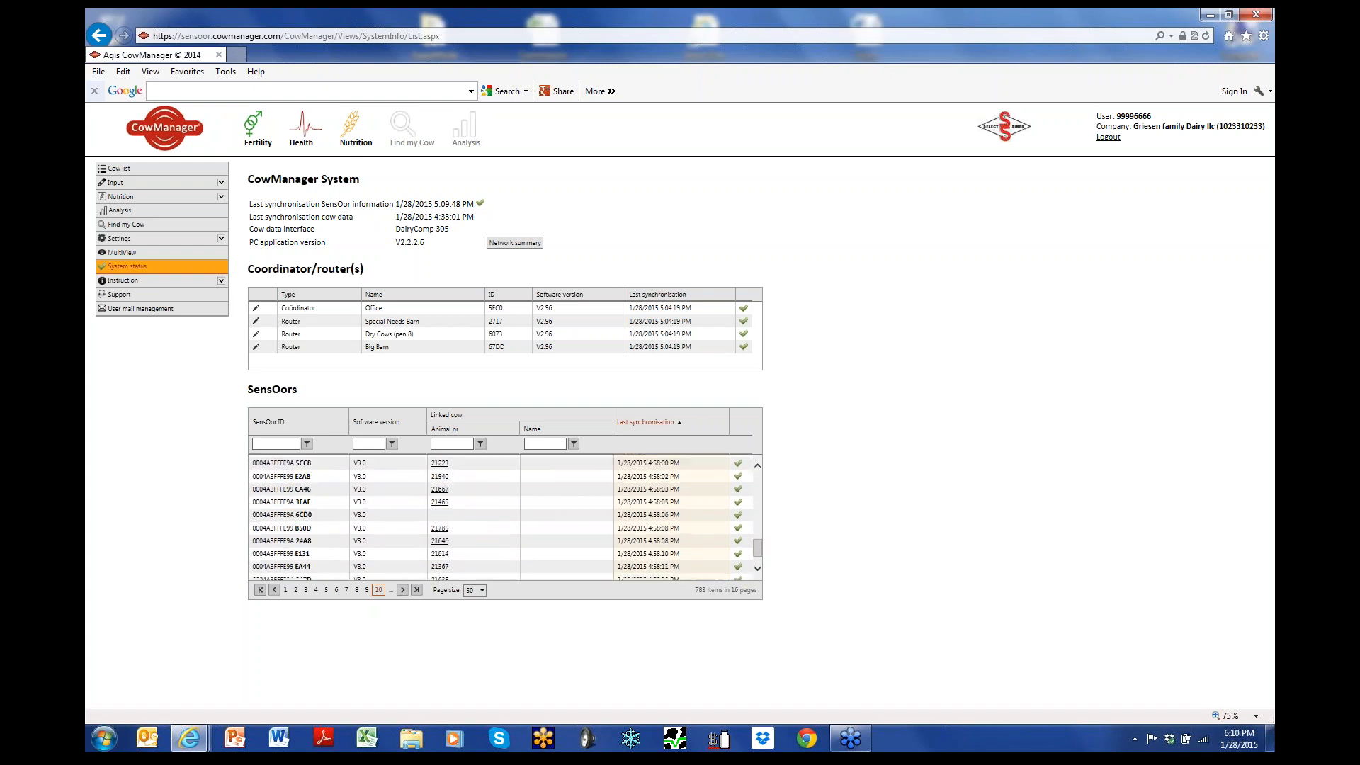
scroll(505, 517, "up", 3)
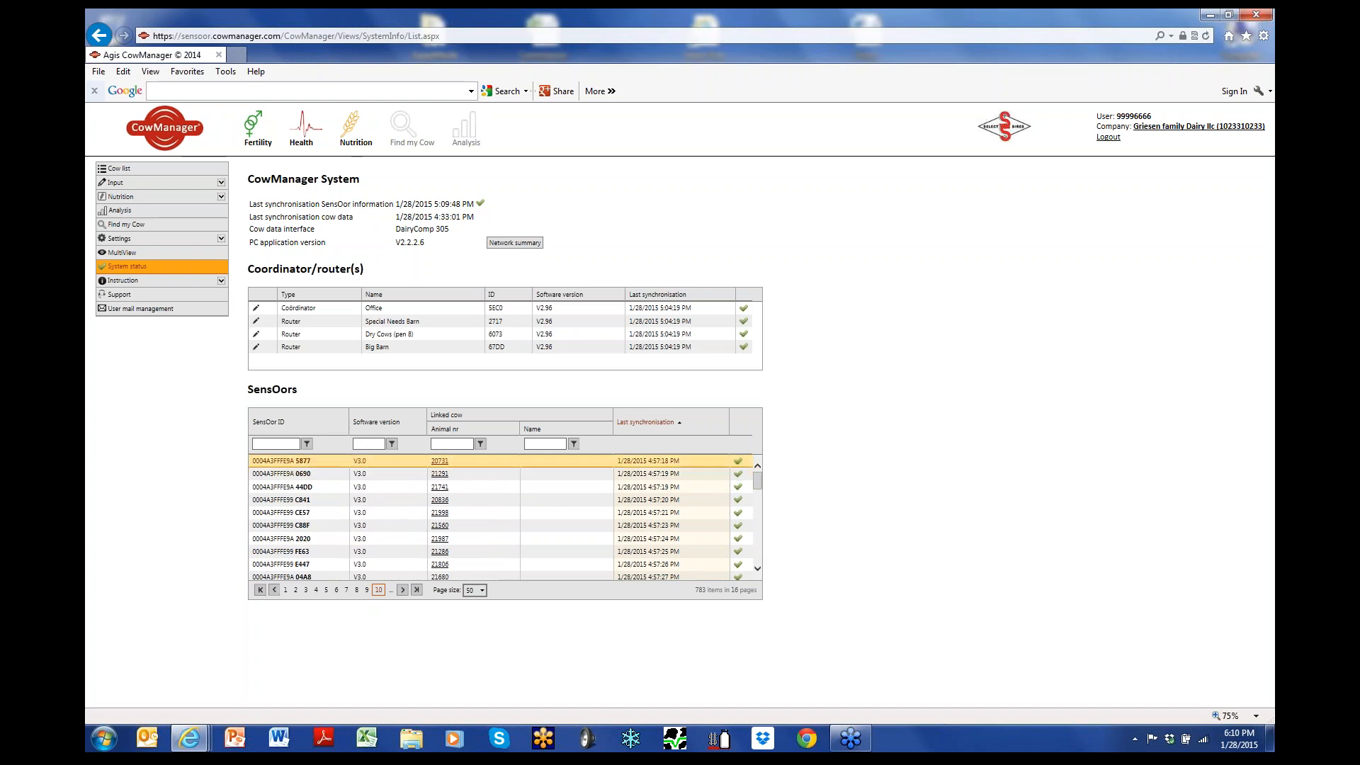
key("Down")
key("Down")
key("Down")
key("Down")
key("Down")
key("Down")
key("Down")
key("Down")
key("Down")
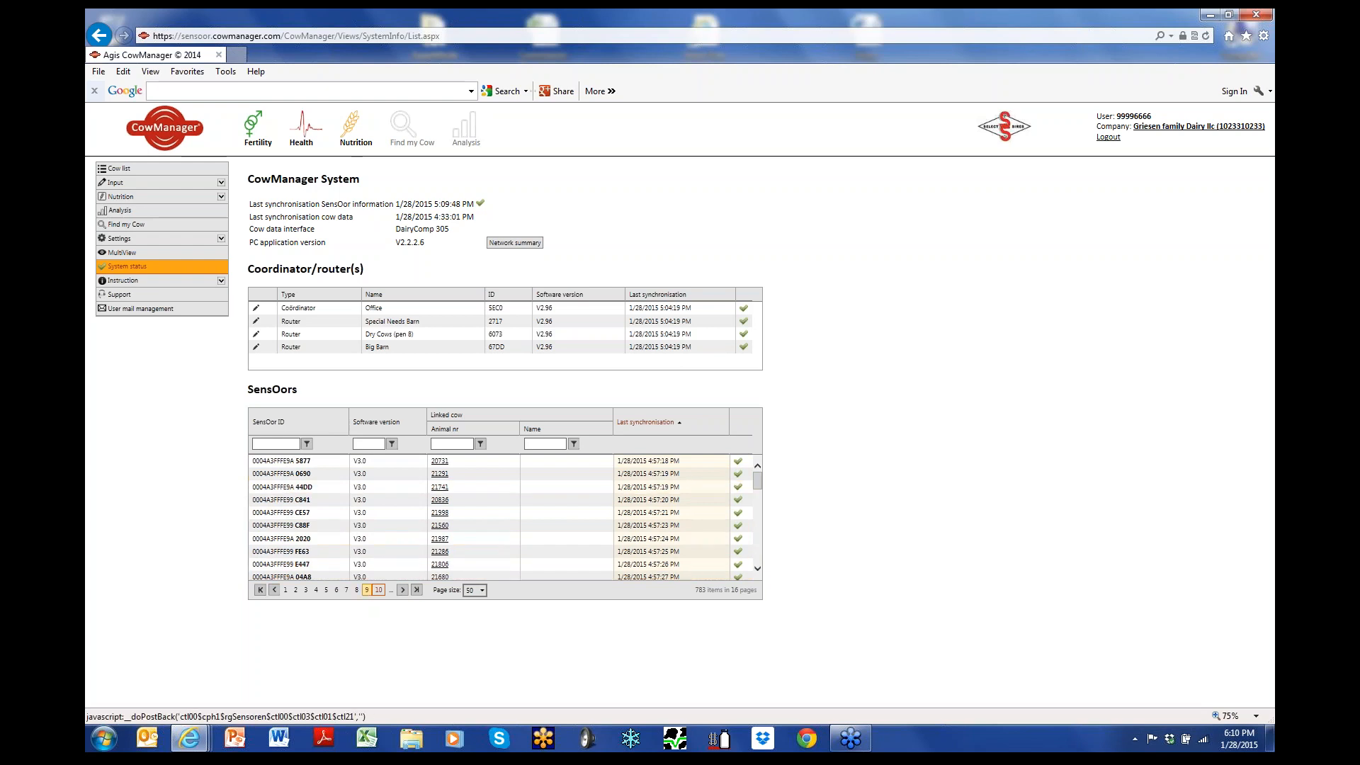
Go to page 1 of the SensOors list and examine the last synchronisation dates, status marks and linked cows.
left_click(357, 590)
left_click(378, 590)
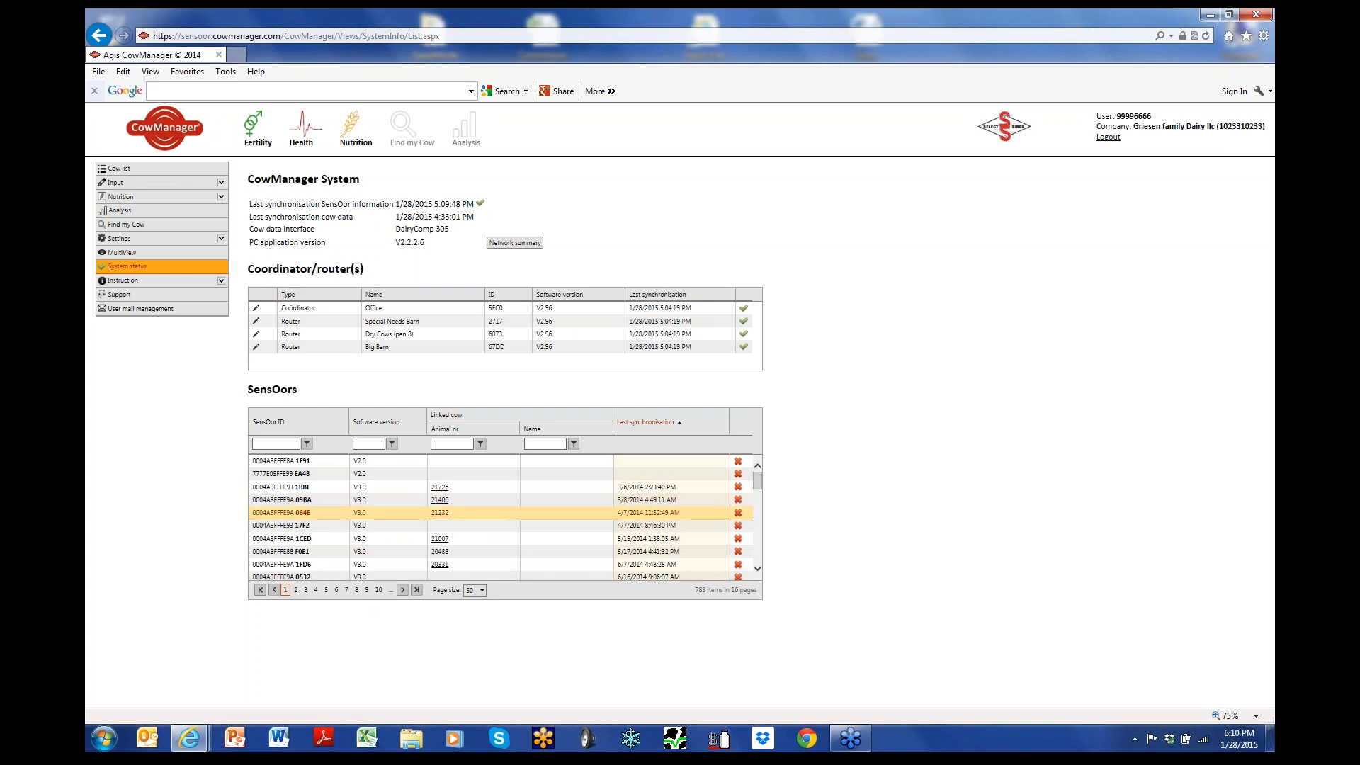
scroll(502, 517, "down", 5)
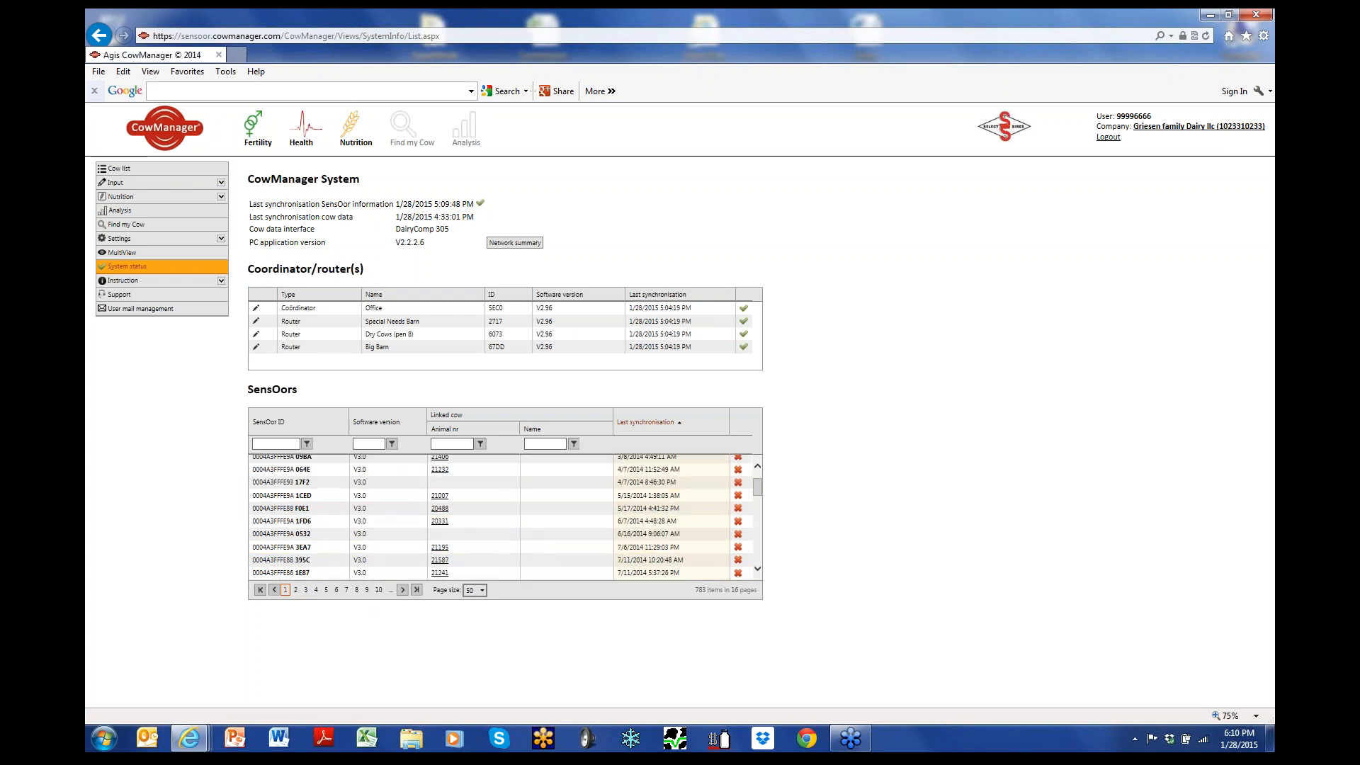
scroll(505, 517, "down", 6)
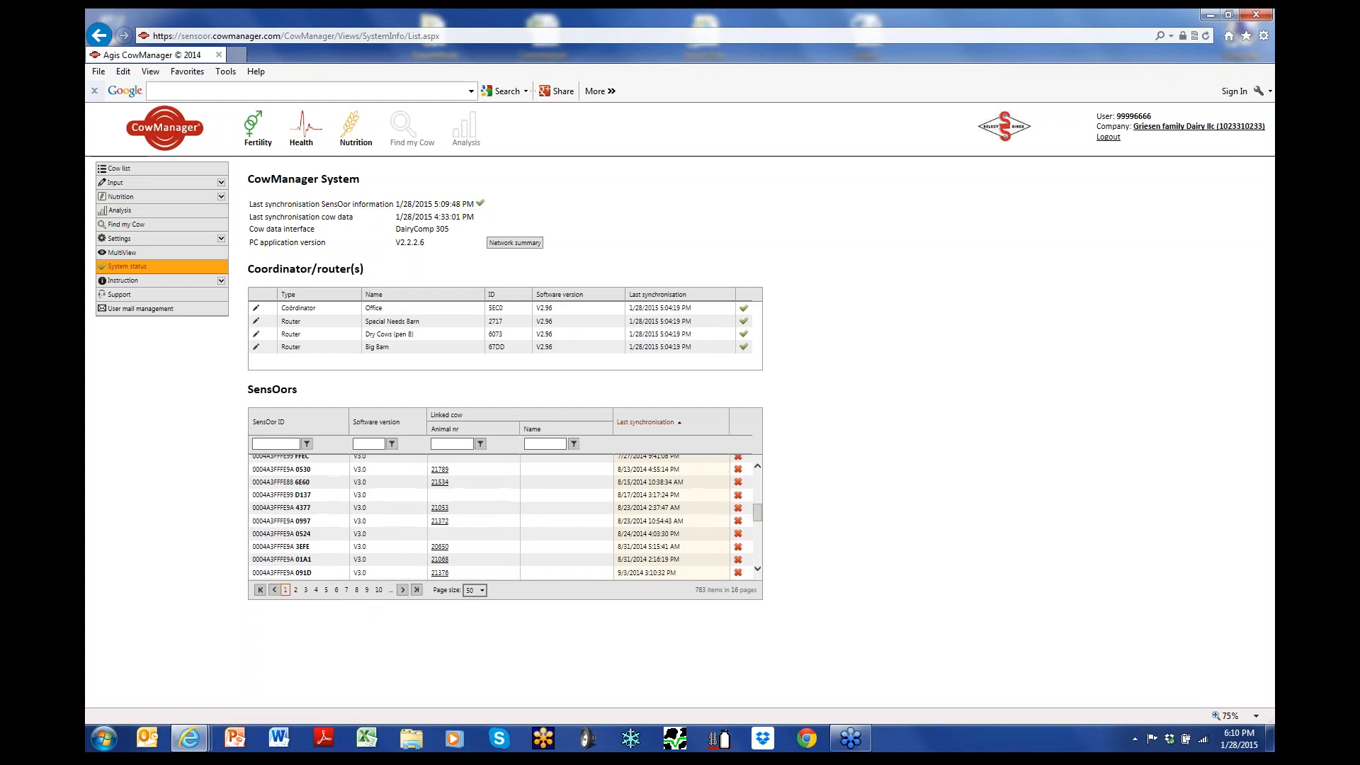
scroll(505, 517, "down", 3)
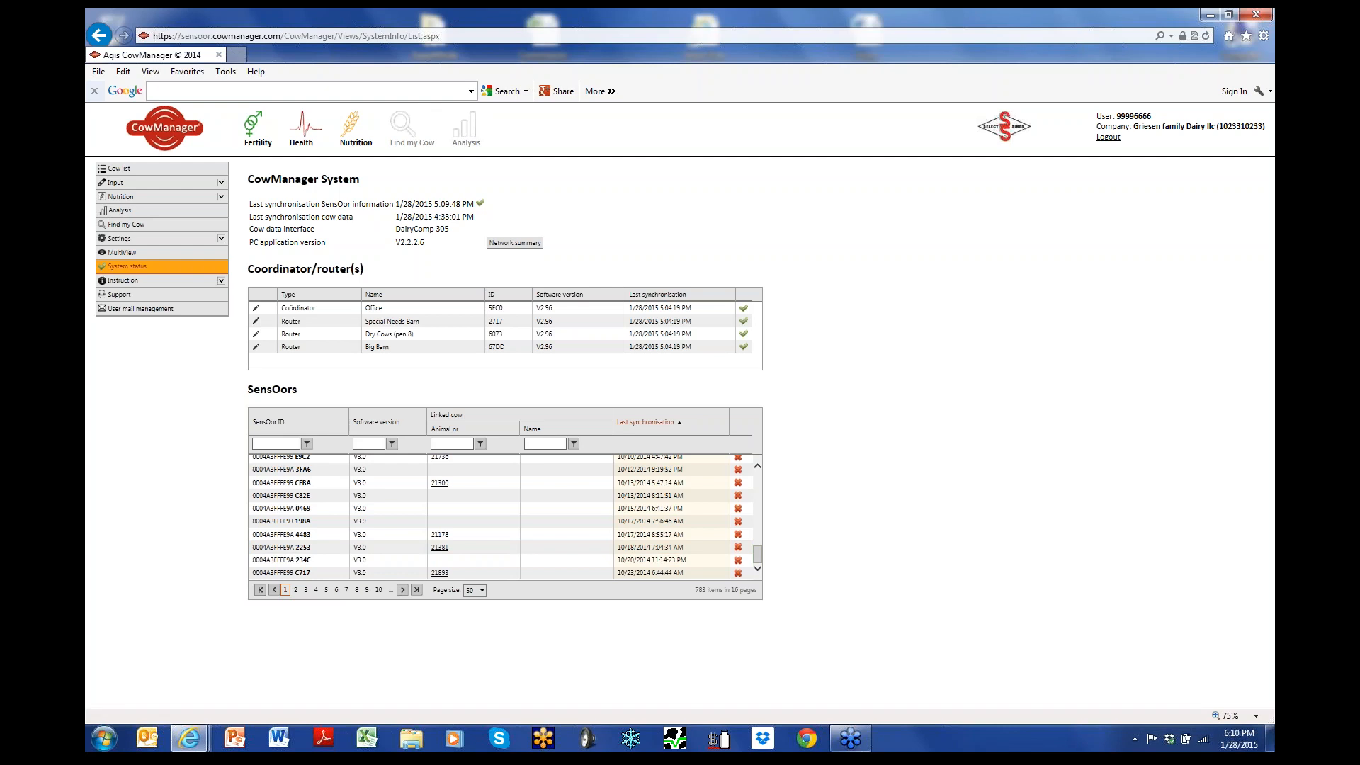
scroll(505, 517, "up", 10)
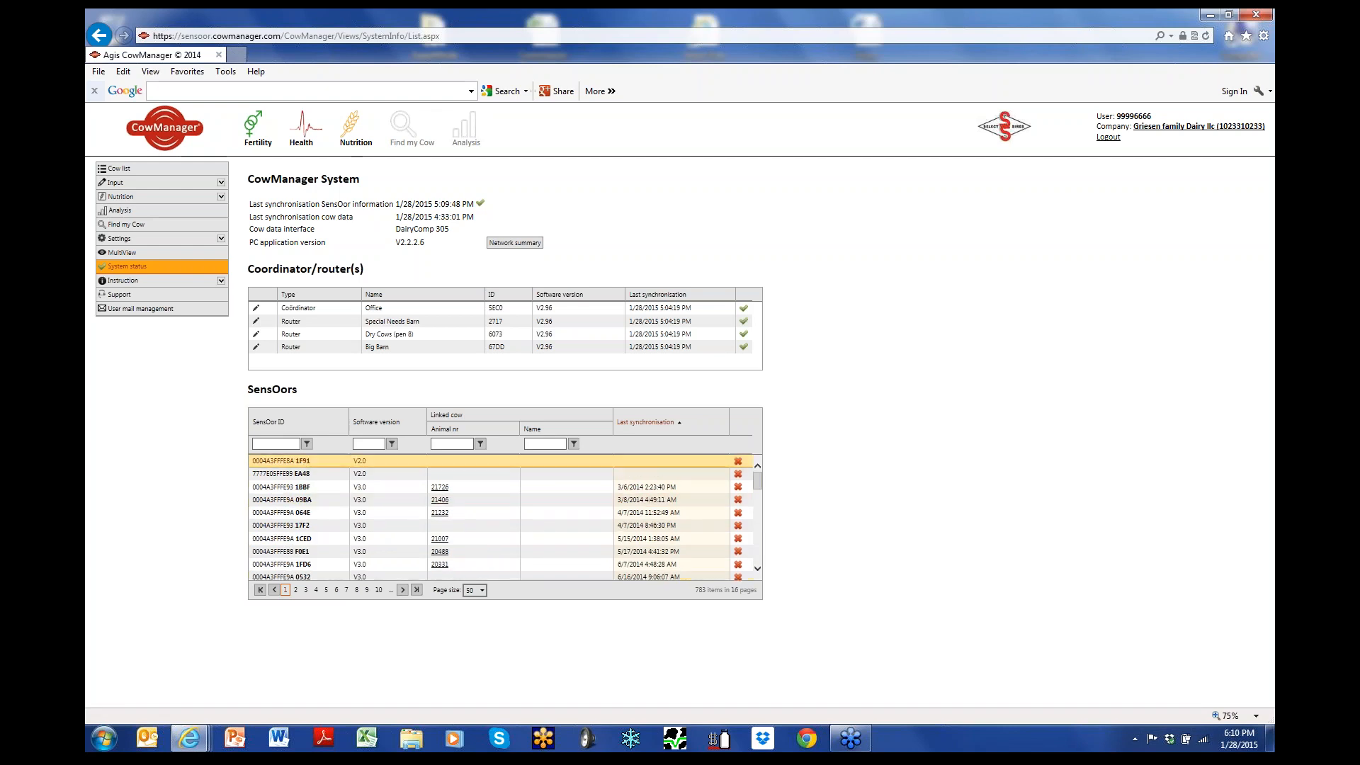
scroll(505, 517, "down", 1)
scroll(505, 517, "down", 10)
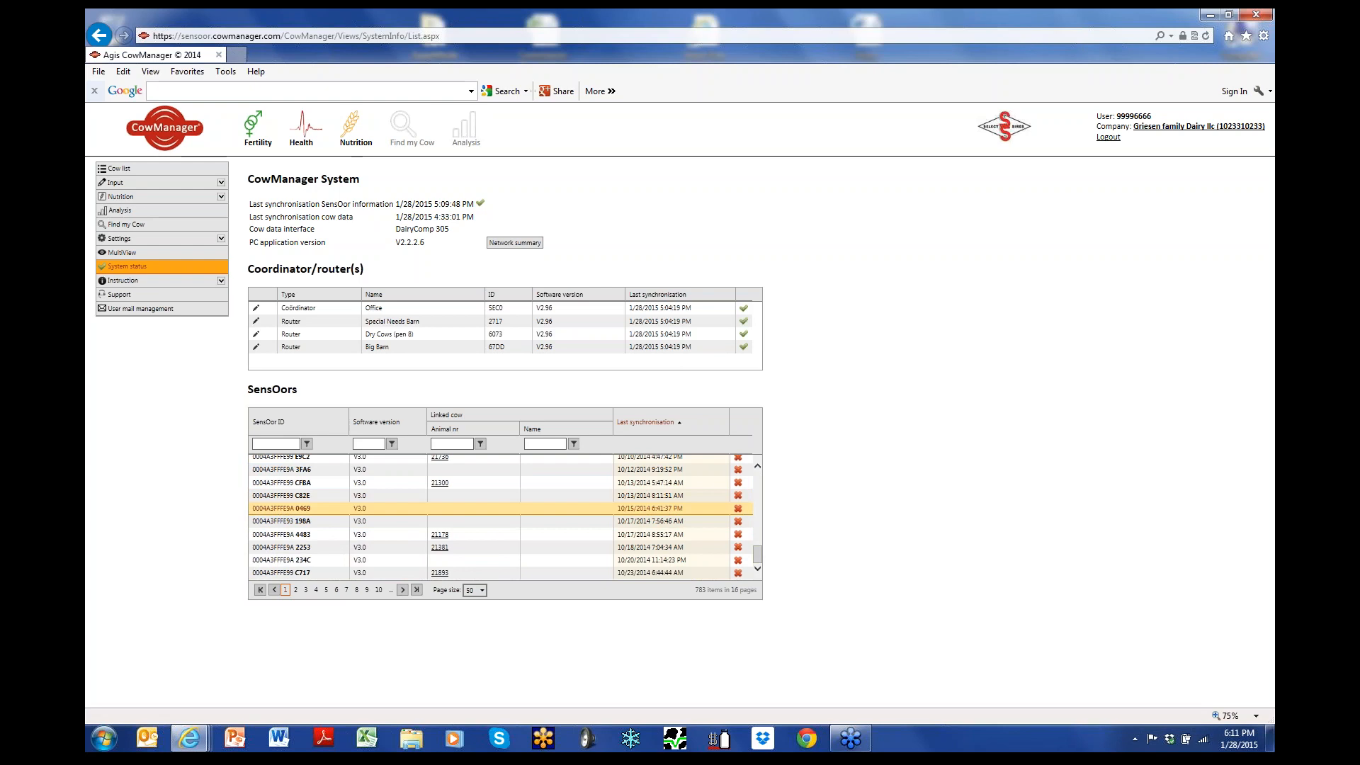
scroll(505, 517, "up", 10)
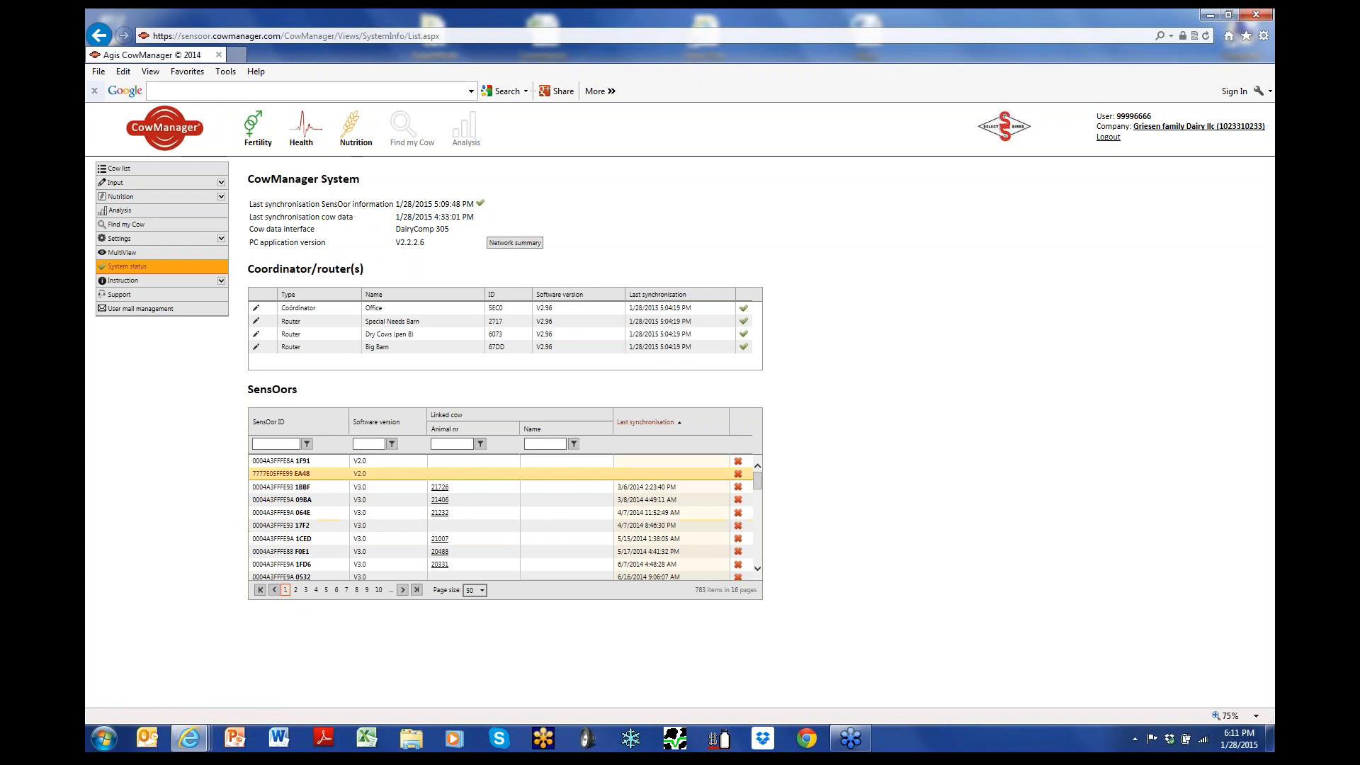
Point out the SensOor ID and animal number filters and look further down page 1 of the SensOors.
left_click(275, 443)
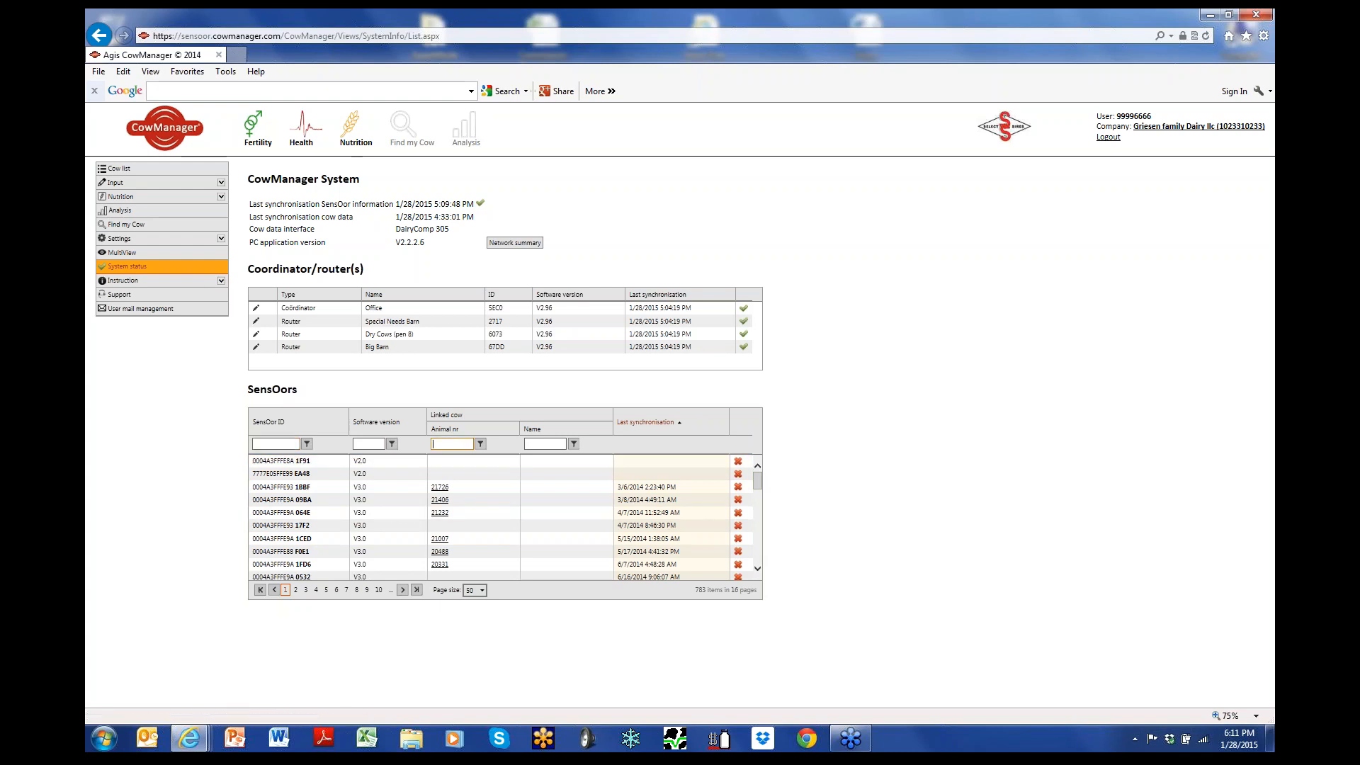
left_click(452, 443)
scroll(664, 534, "down", 10)
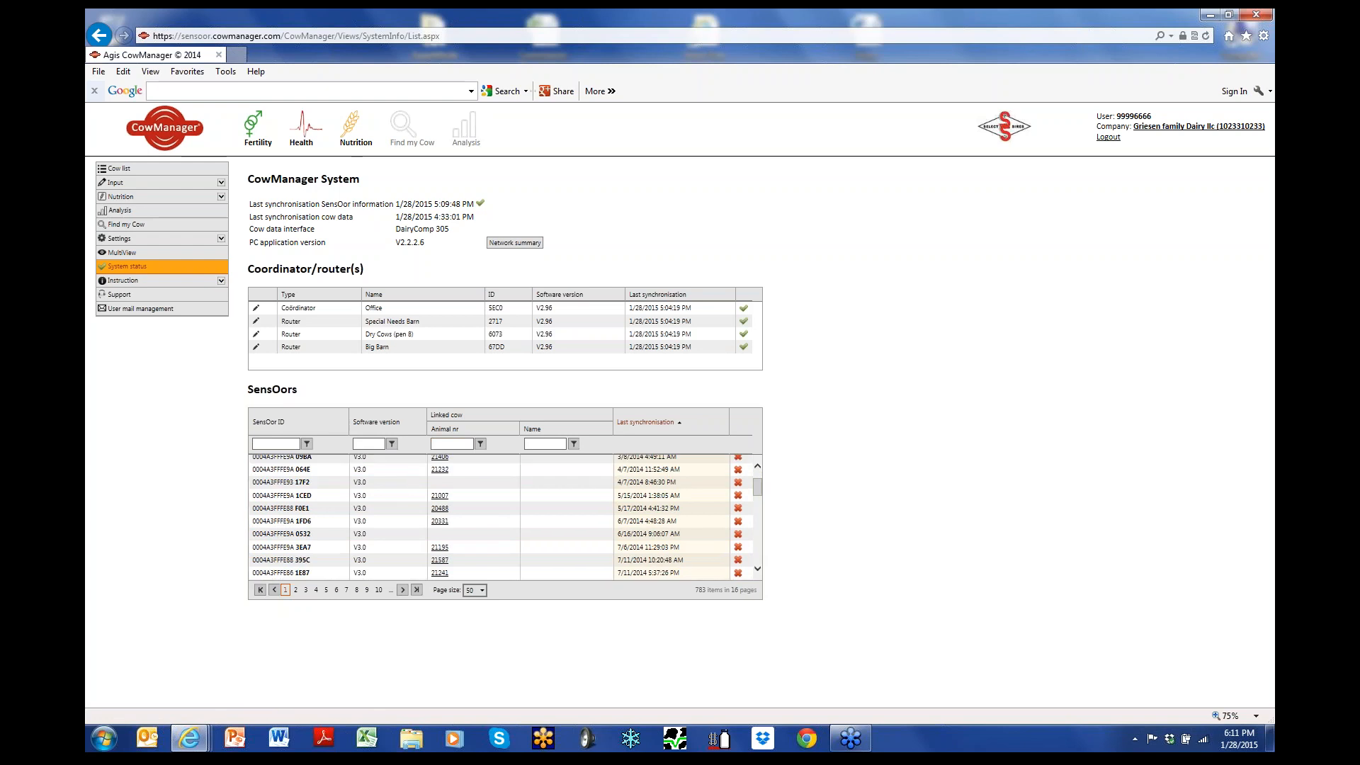
Go to page 5 of the SensOors list and highlight the row of the SensOor linked to animal 21765.
left_click(326, 590)
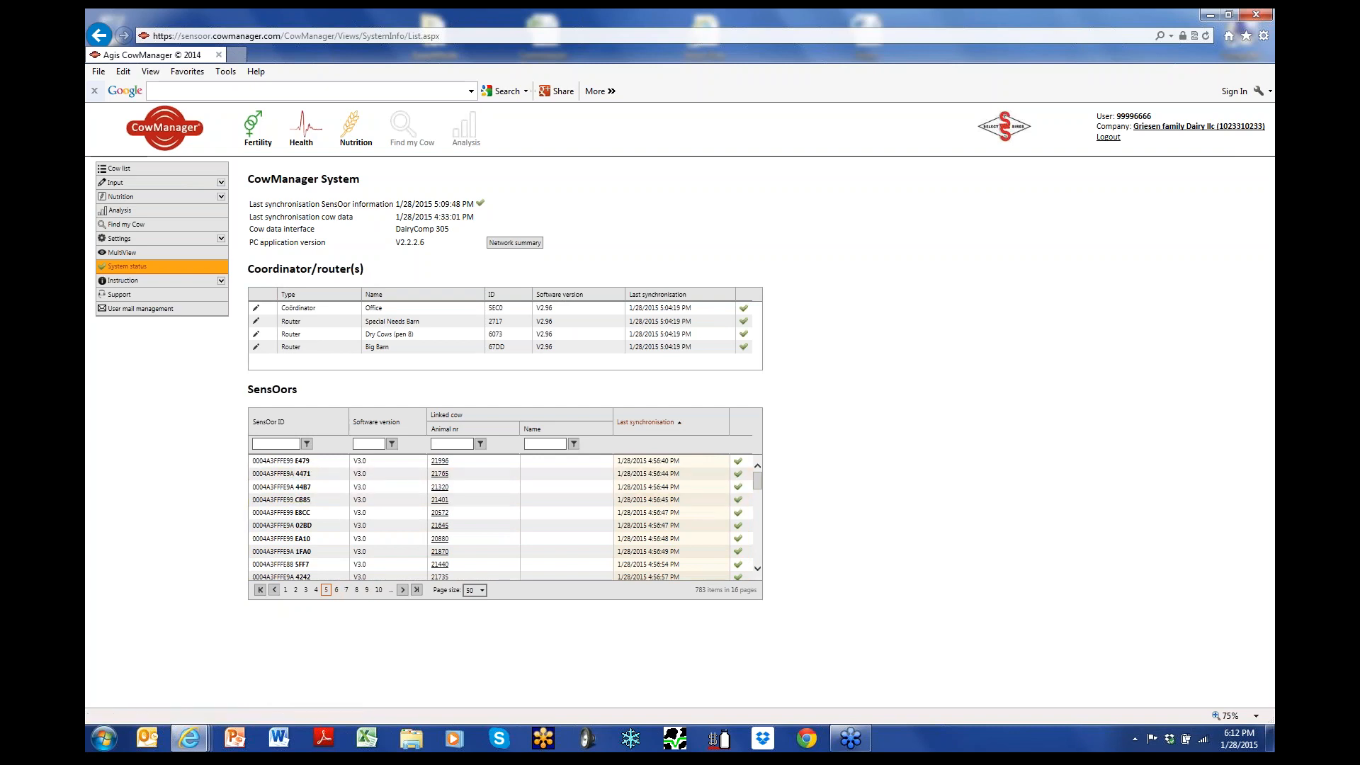
left_click_drag(252, 473, 679, 474)
left_click_drag(439, 473, 297, 91)
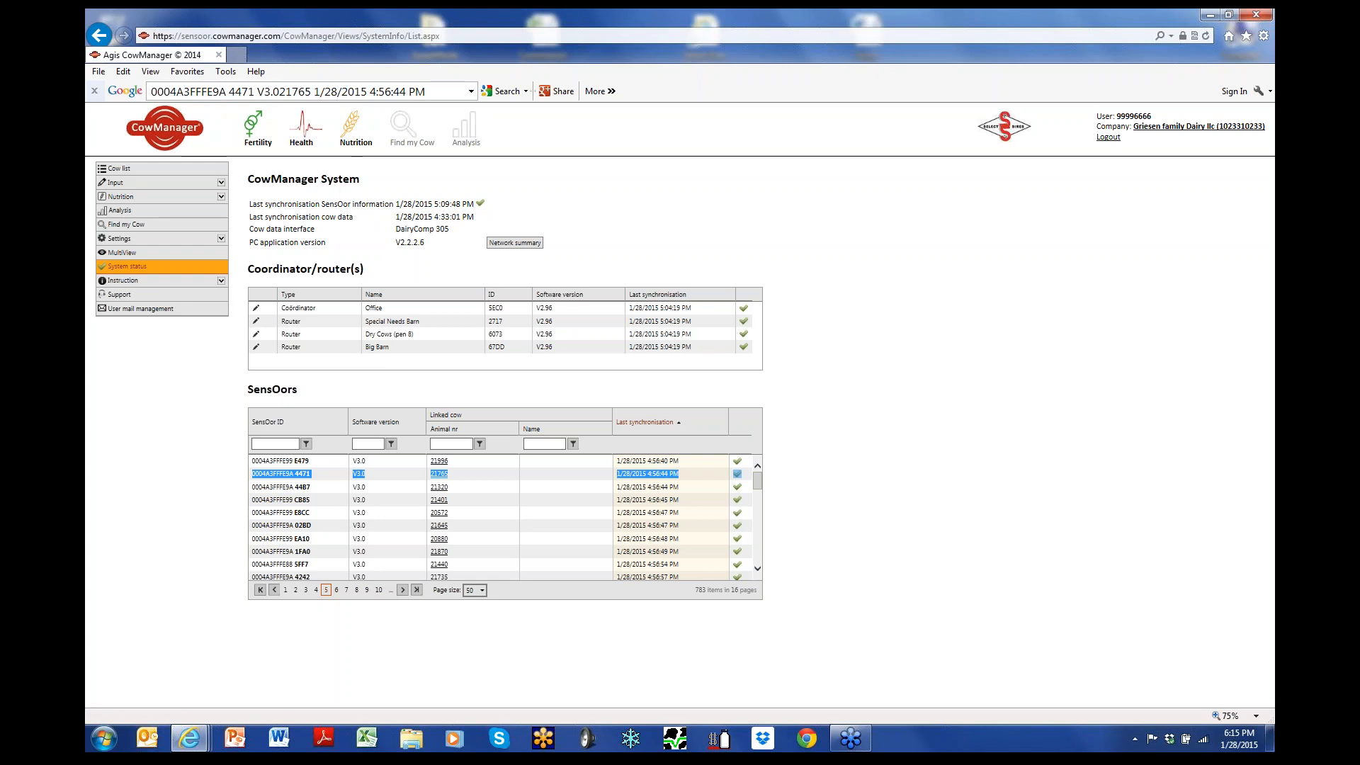
From the cow alerts list, view the records of cows 21186 and 20748 with their SensOor and antenna details.
left_click(119, 169)
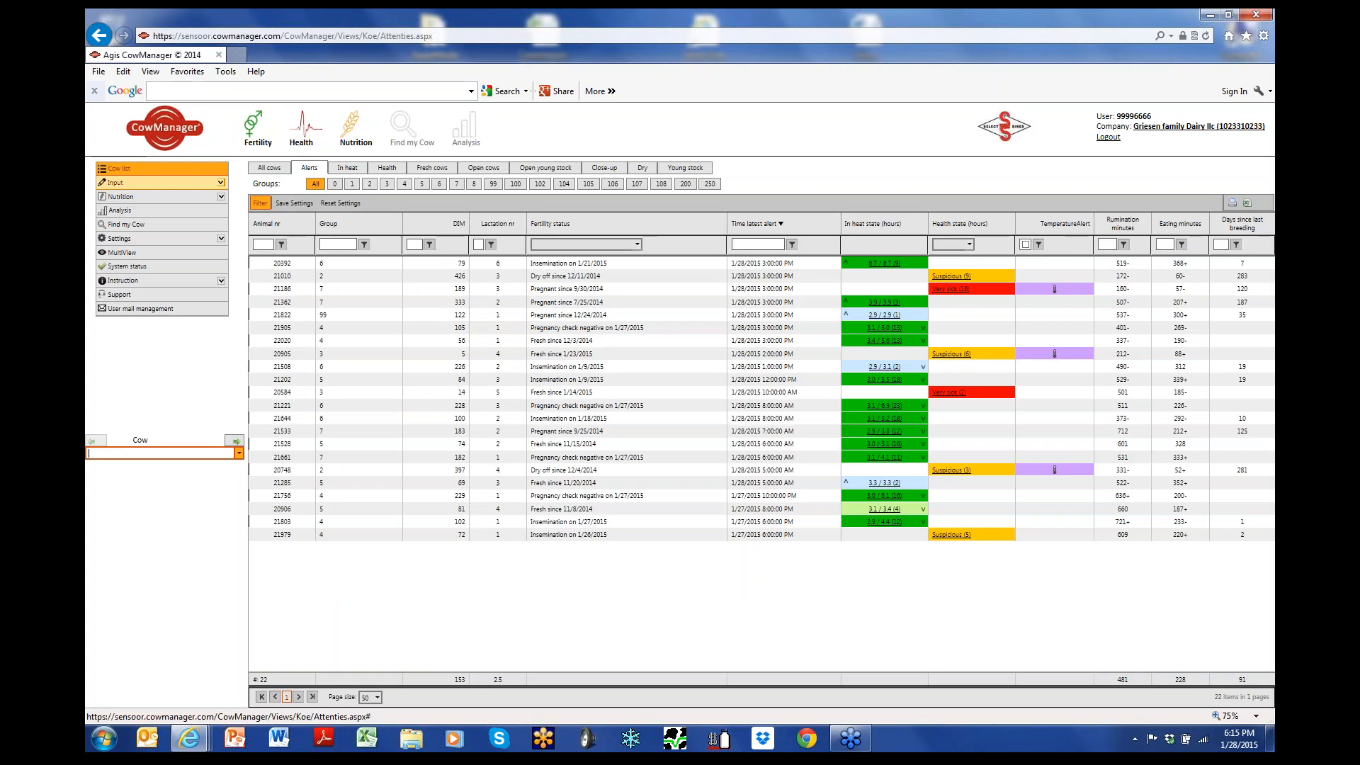
left_click(283, 288)
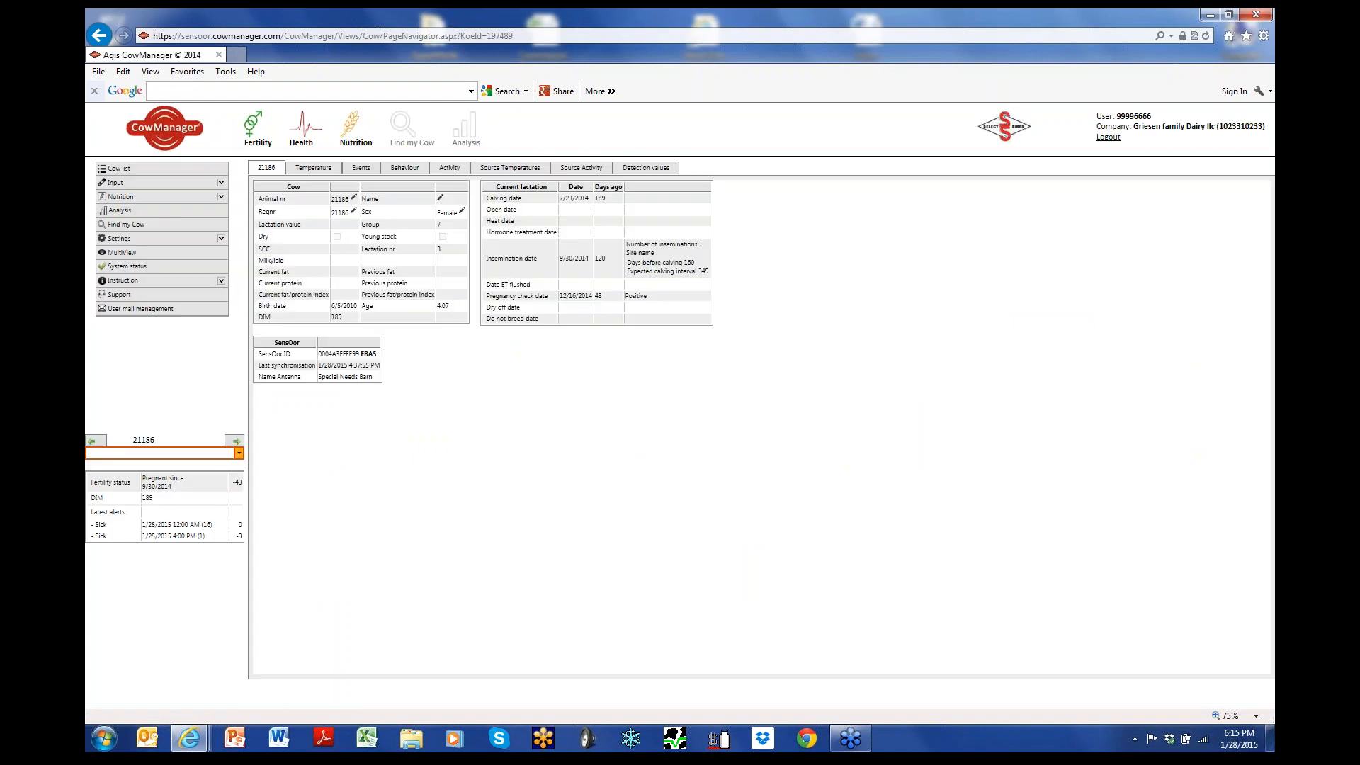
left_click(119, 168)
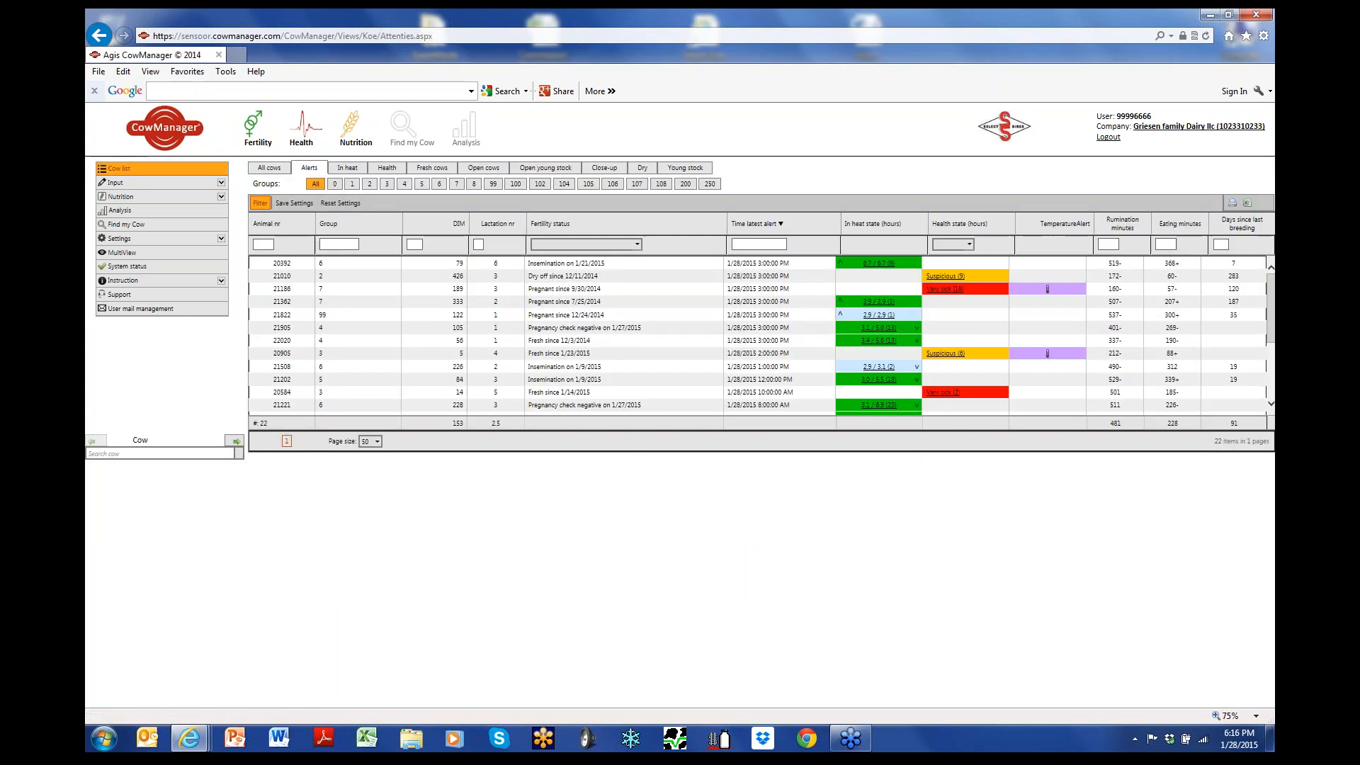
left_click(708, 405)
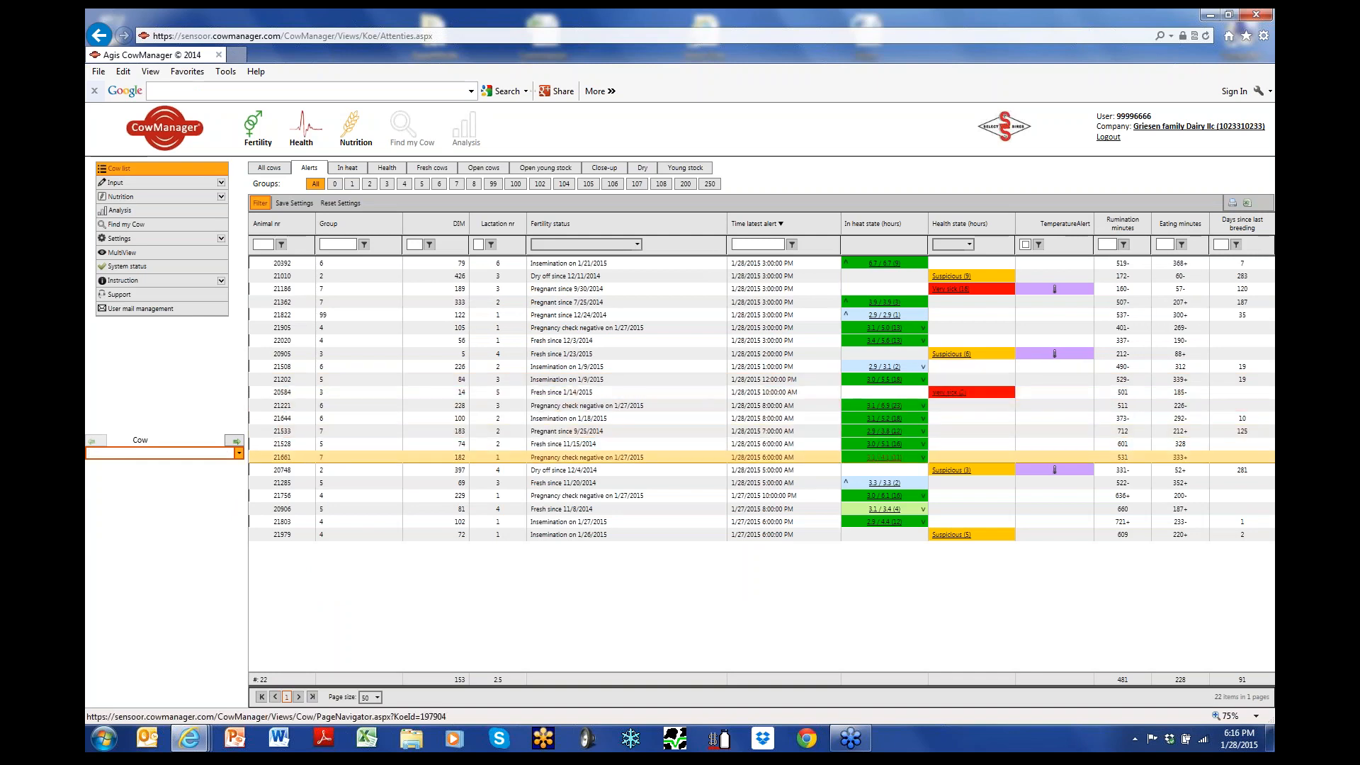
left_click(708, 469)
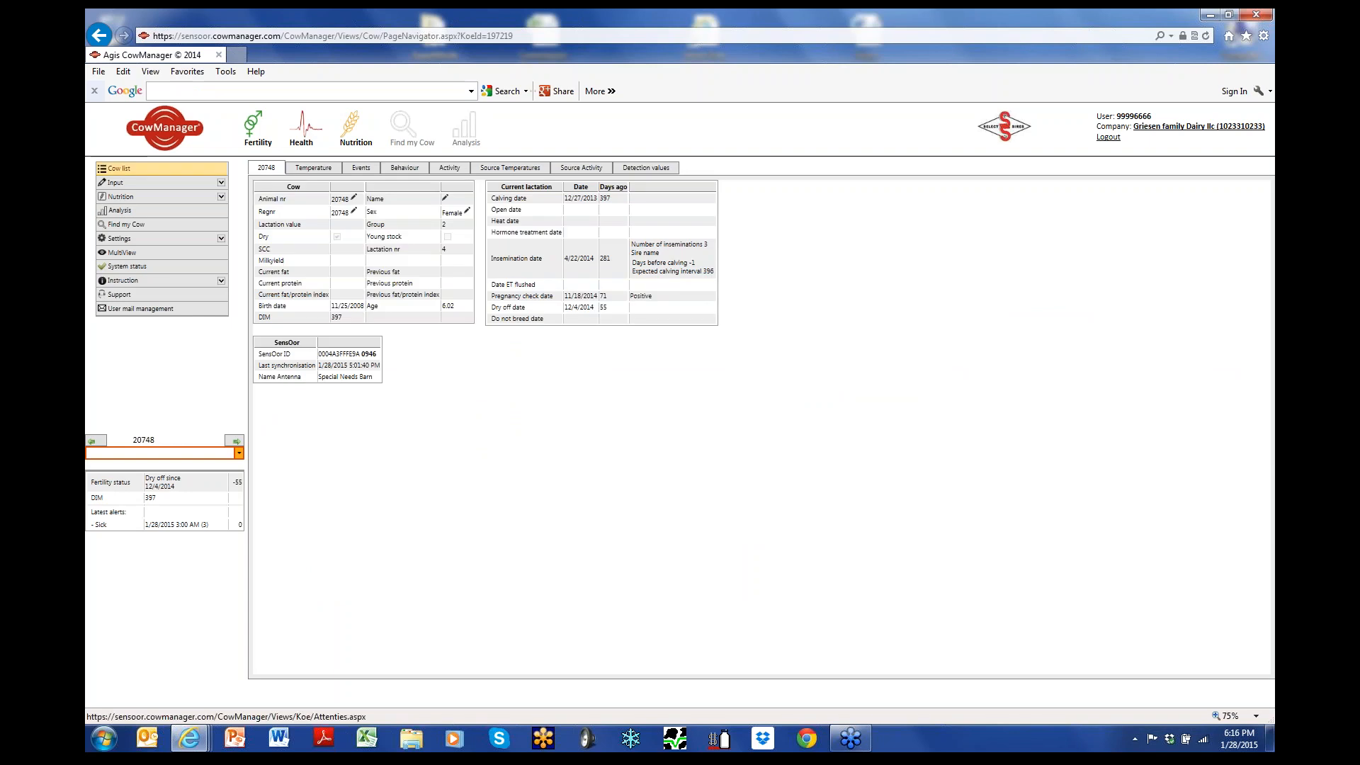
Return to the cow alerts list and close the browser window.
left_click(119, 168)
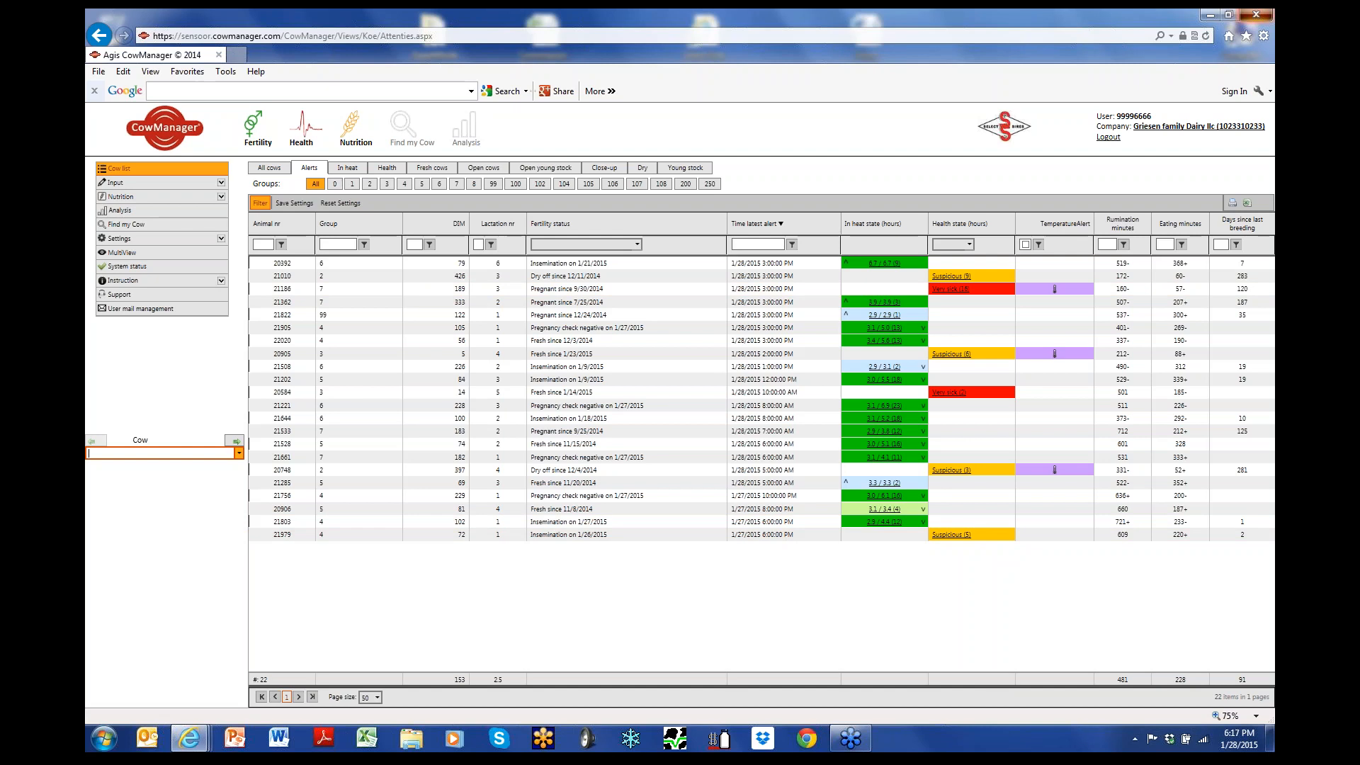
key("alt+F4")
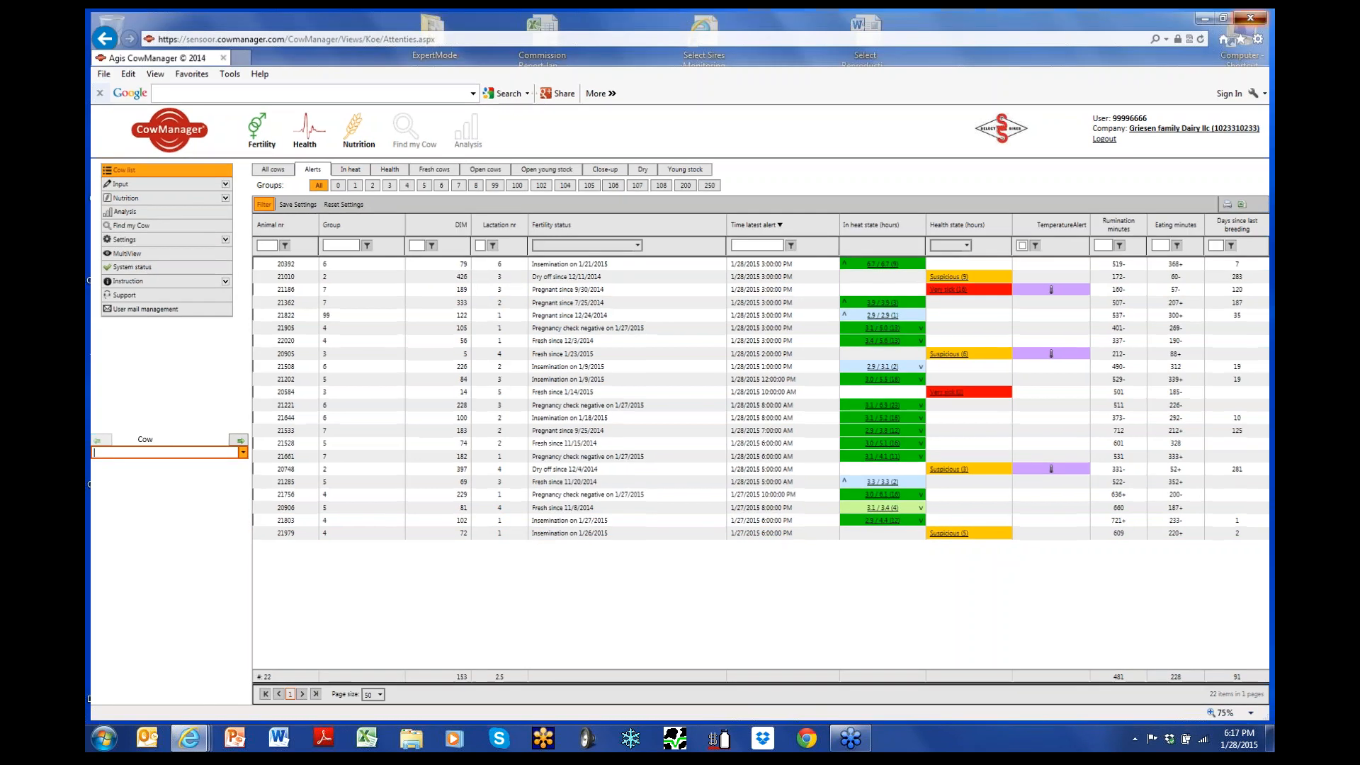